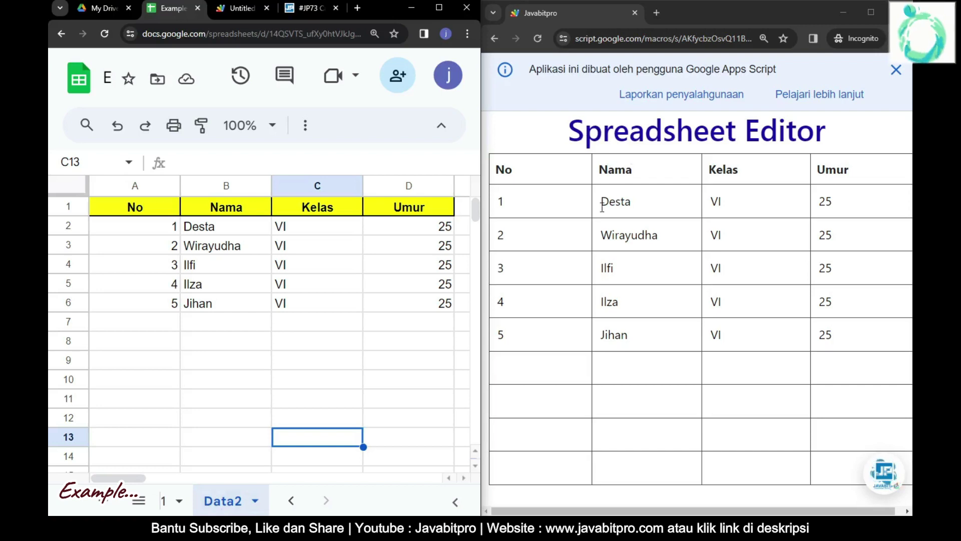
- Change Desta's name to Desta11 in the web table and confirm it in the sheet
click(642, 200)
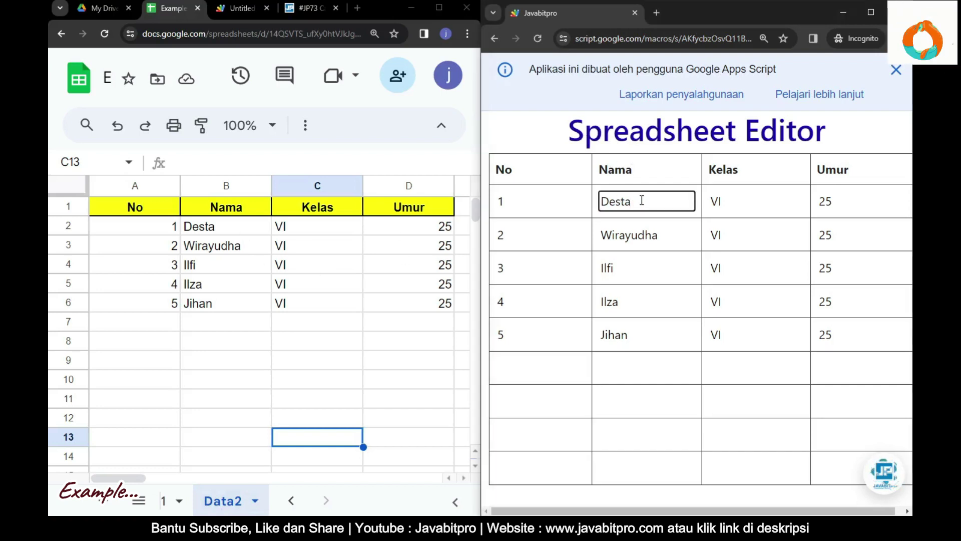
text(11)
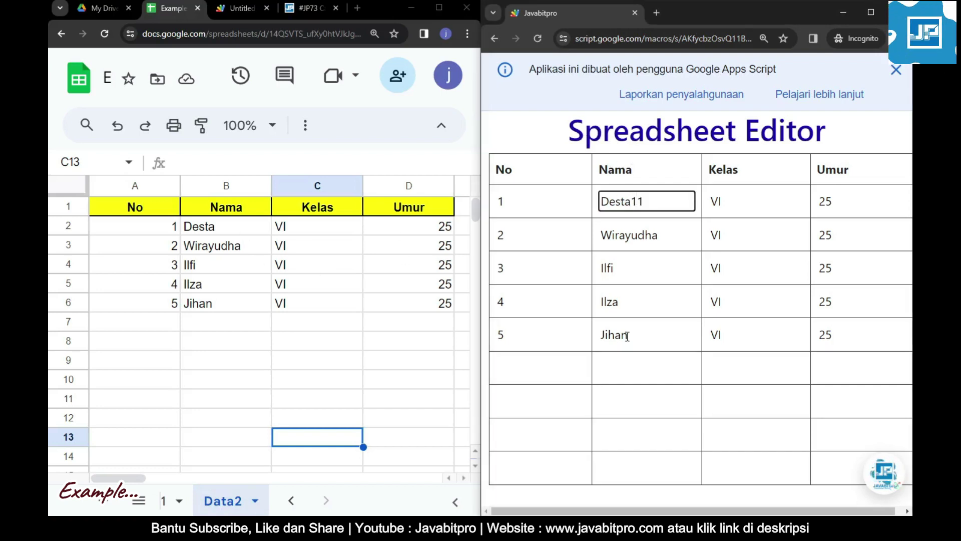
click(675, 239)
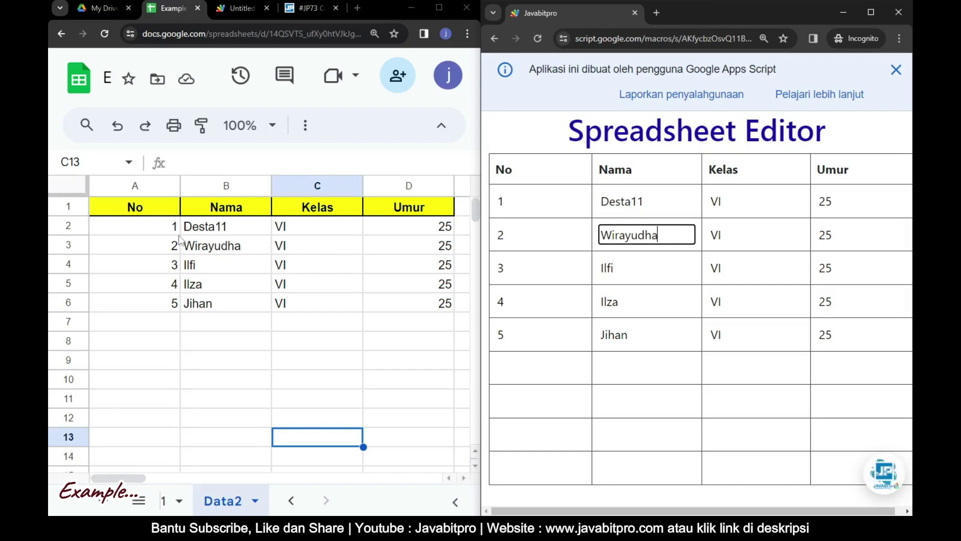
click(194, 230)
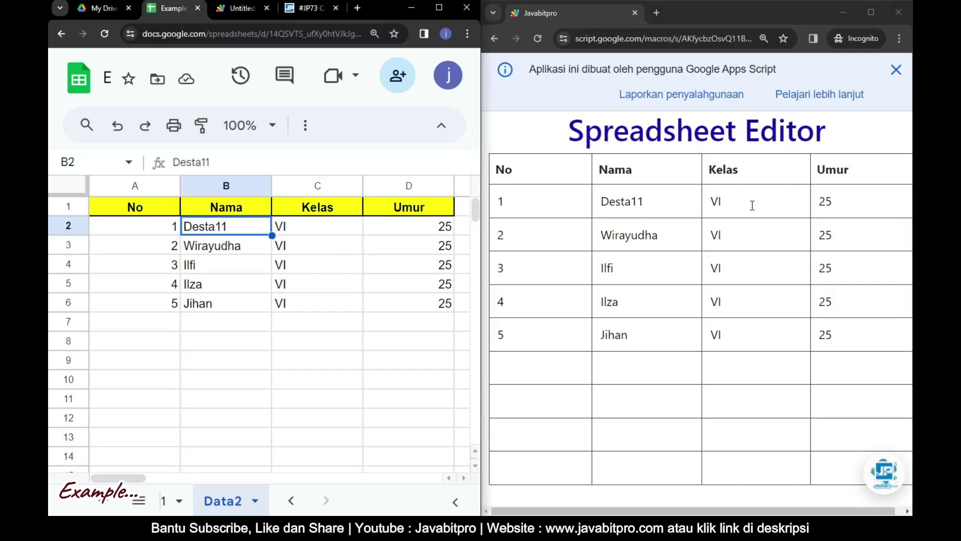
- Add row 6 (Angga, class VI, age 27) in the web table and select it in the sheet
click(518, 373)
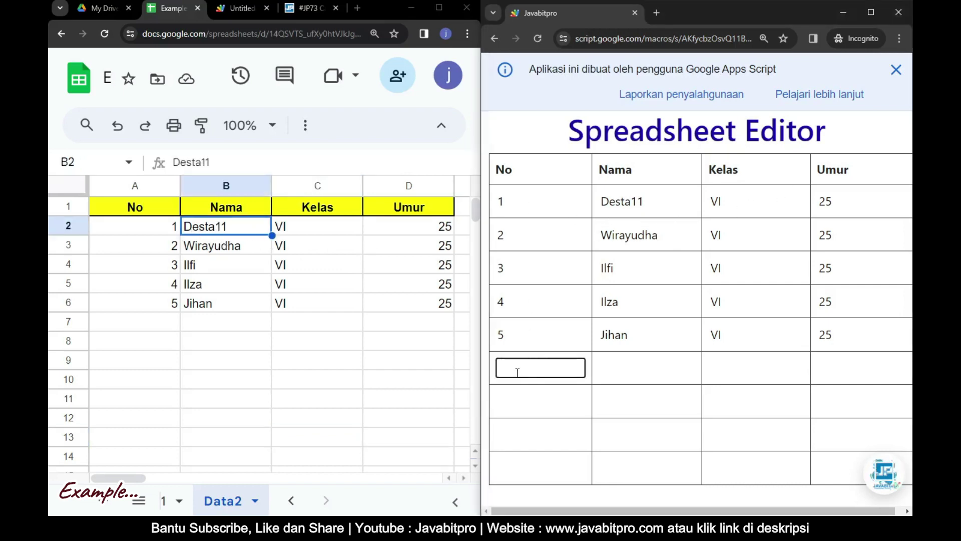
text(6)
click(674, 369)
text(Angga)
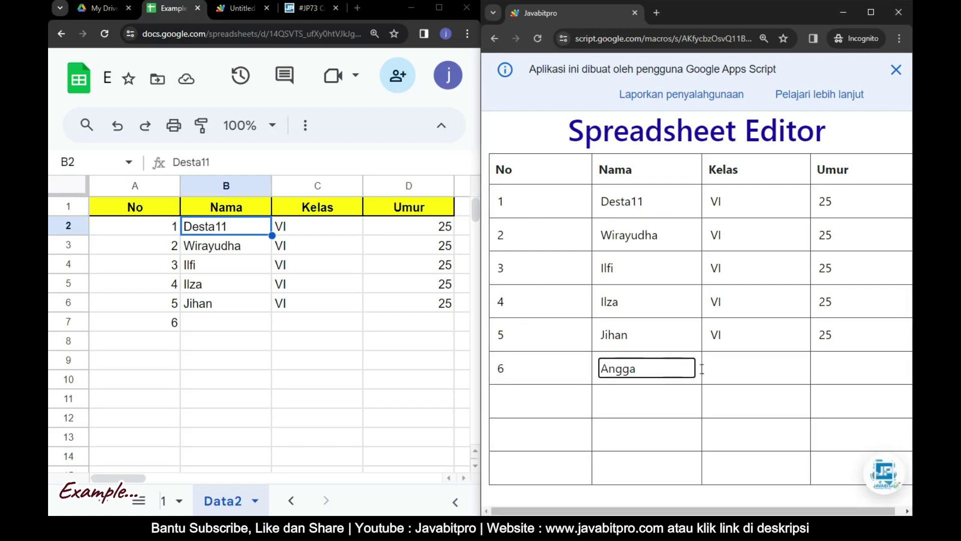
click(730, 370)
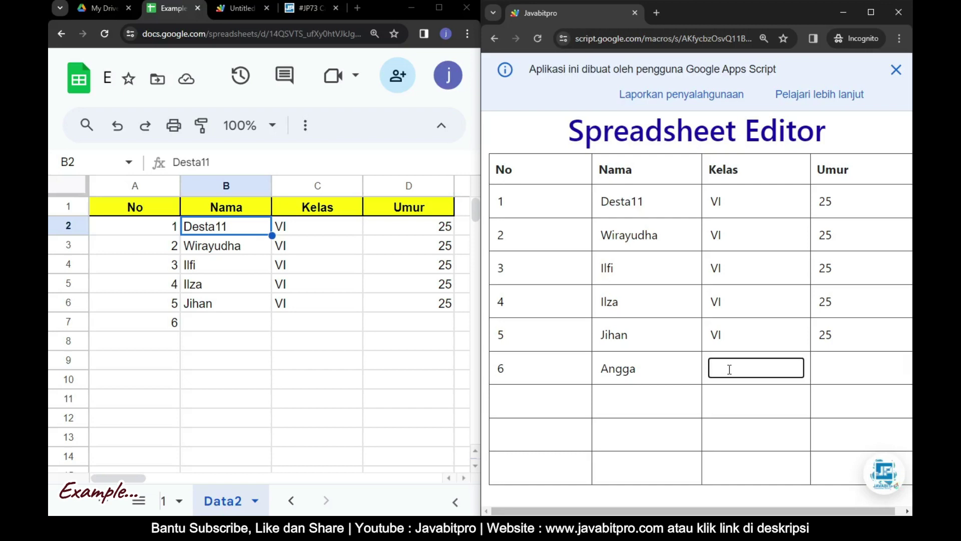
text(VI)
click(824, 368)
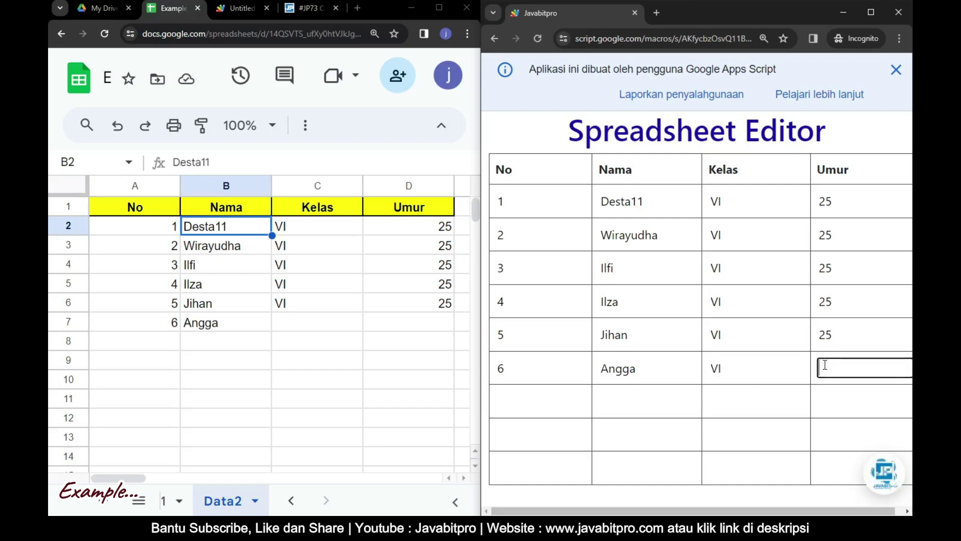
text(27)
click(826, 390)
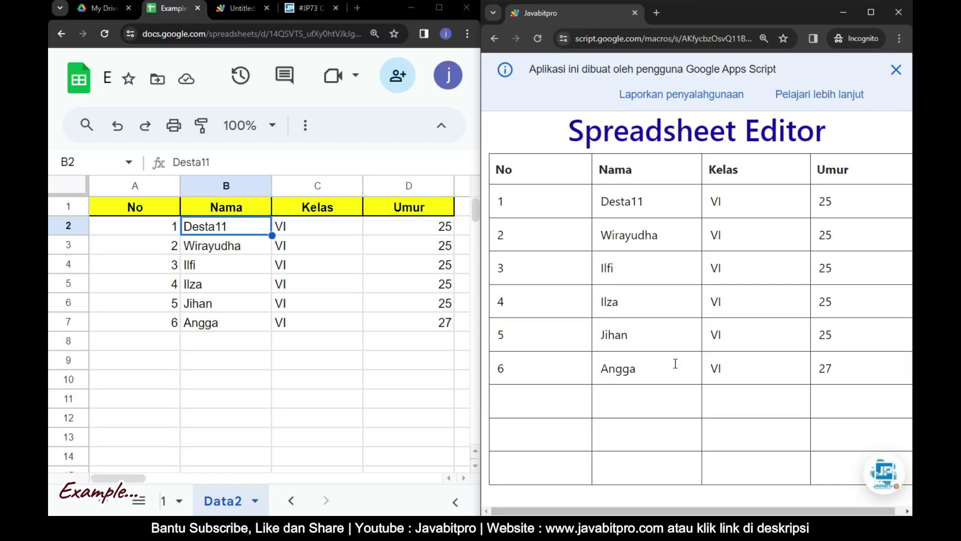
drag(159, 327, 404, 326)
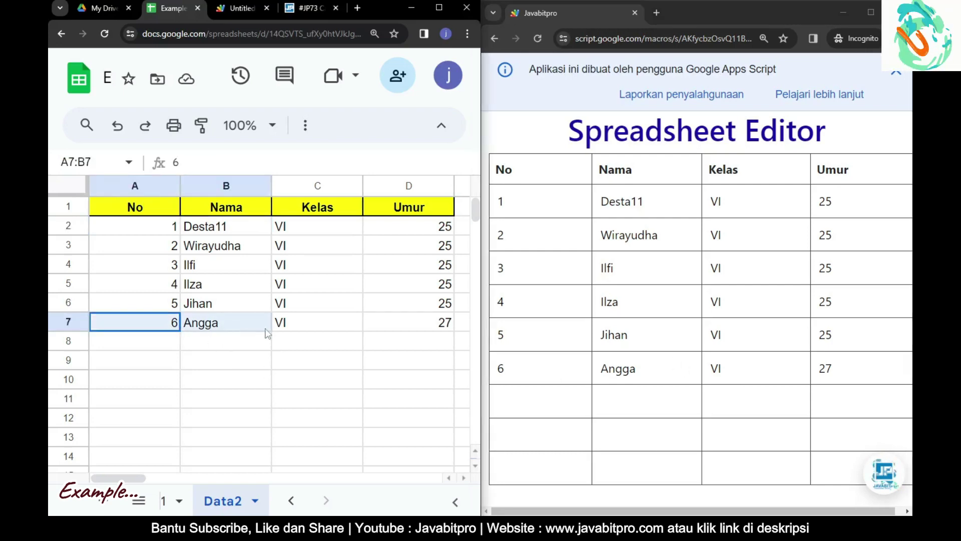
- Enter row 7 in the web app table: 7, Bagus, III, 30
click(523, 404)
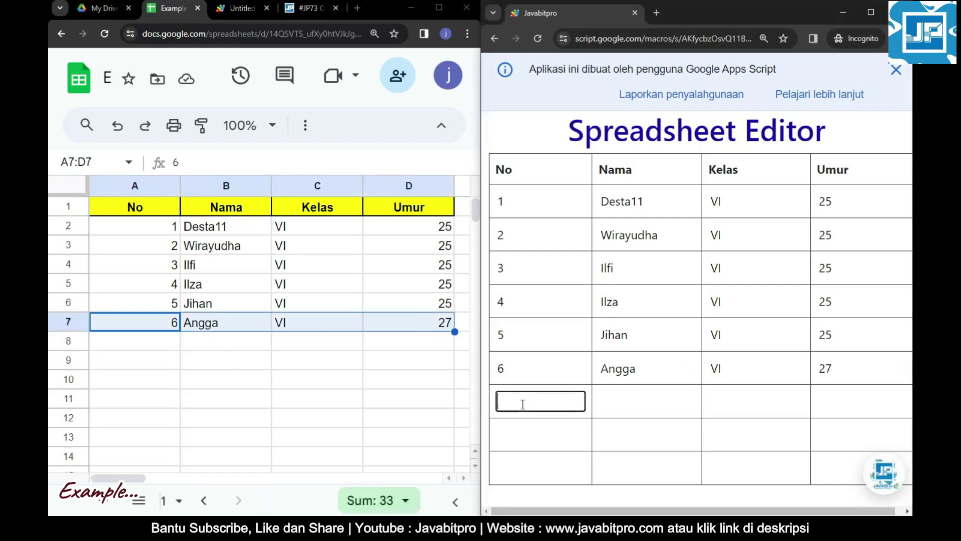
text(7)
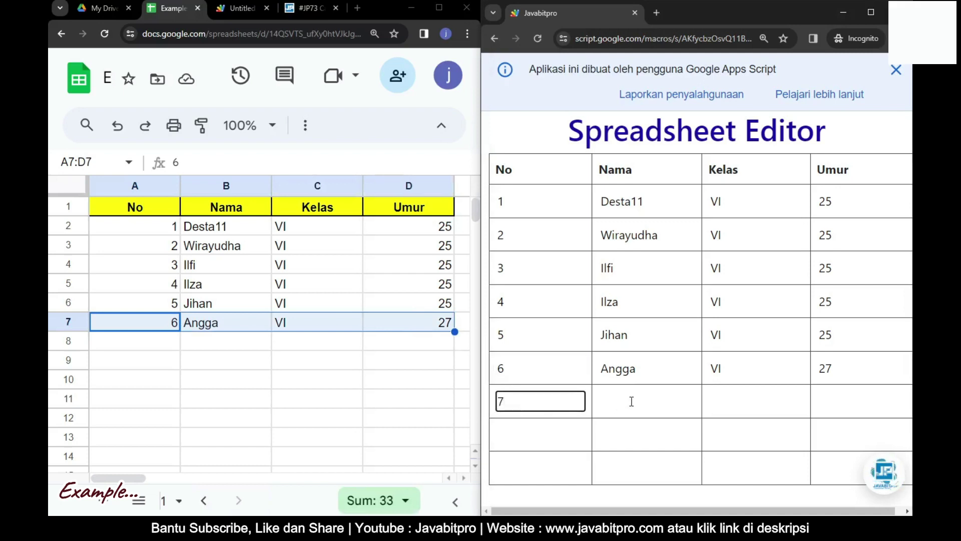
click(632, 401)
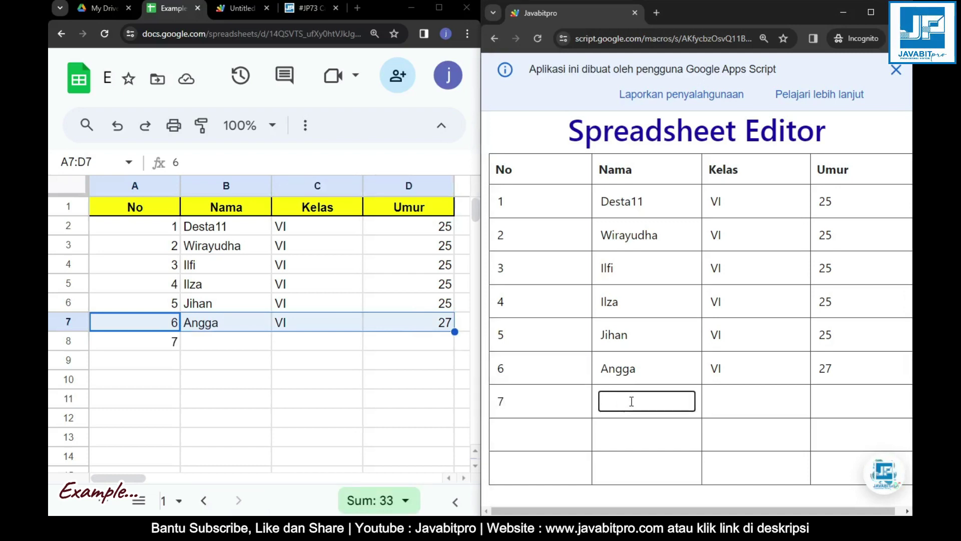
text(Bagus)
click(732, 403)
text(II)
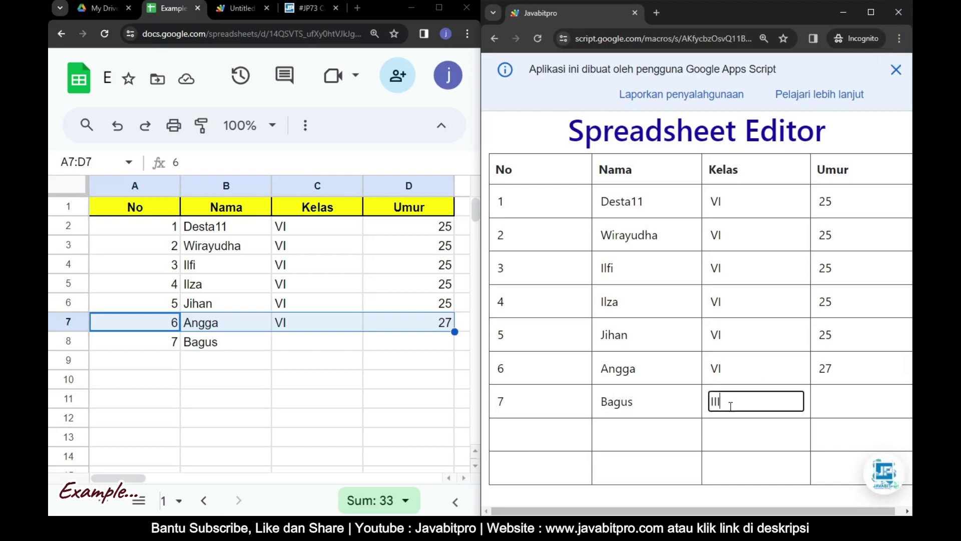
click(834, 405)
text(30)
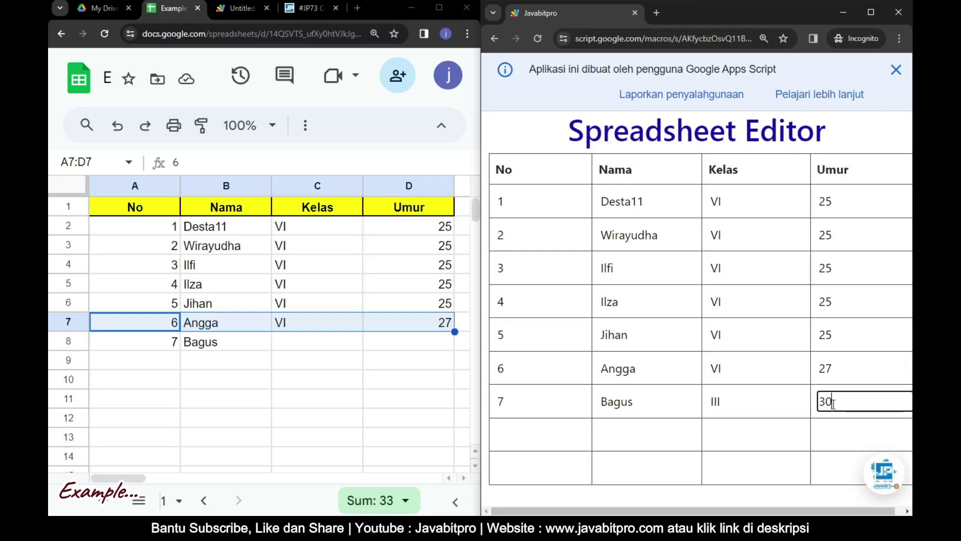
click(771, 436)
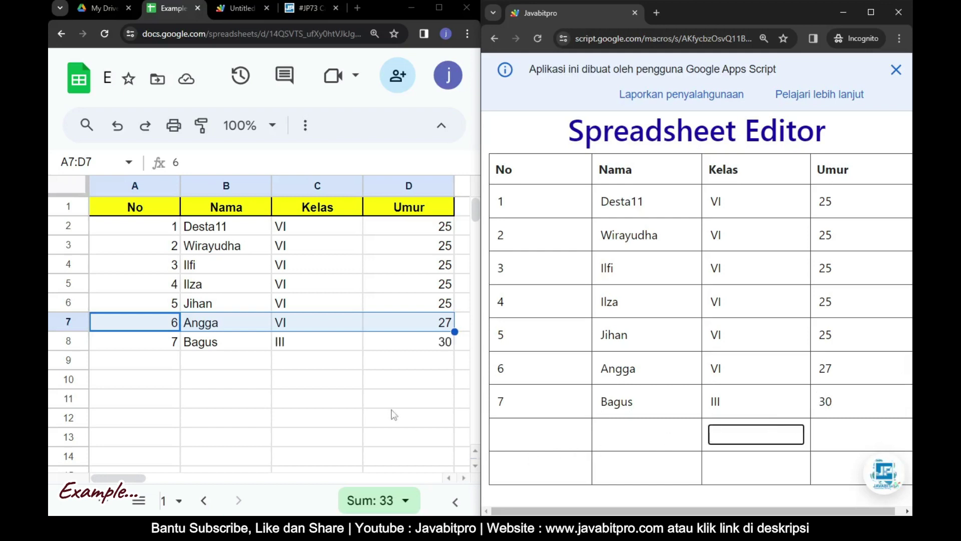
- Select Bagus's new row in the sheet to verify it, then clear the selection
click(178, 345)
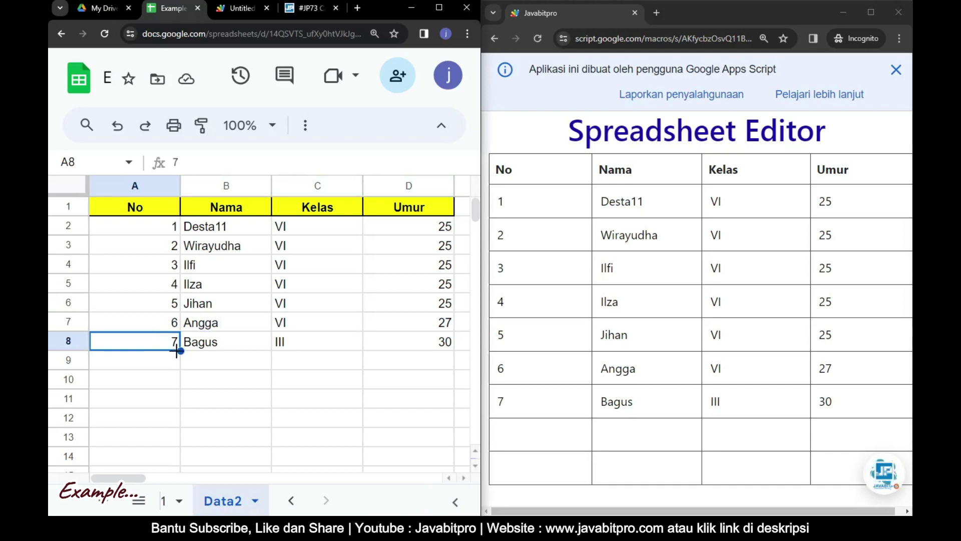
shift+click(430, 345)
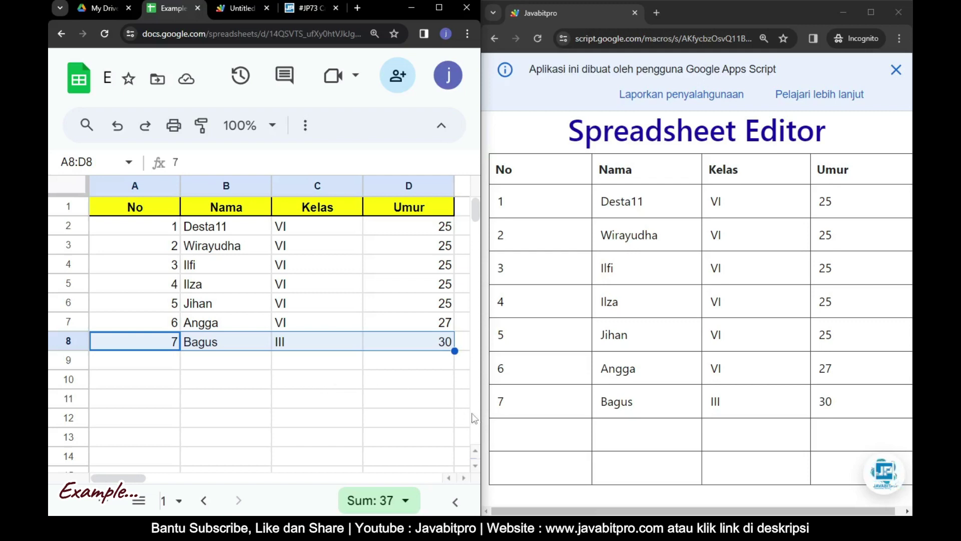
click(343, 381)
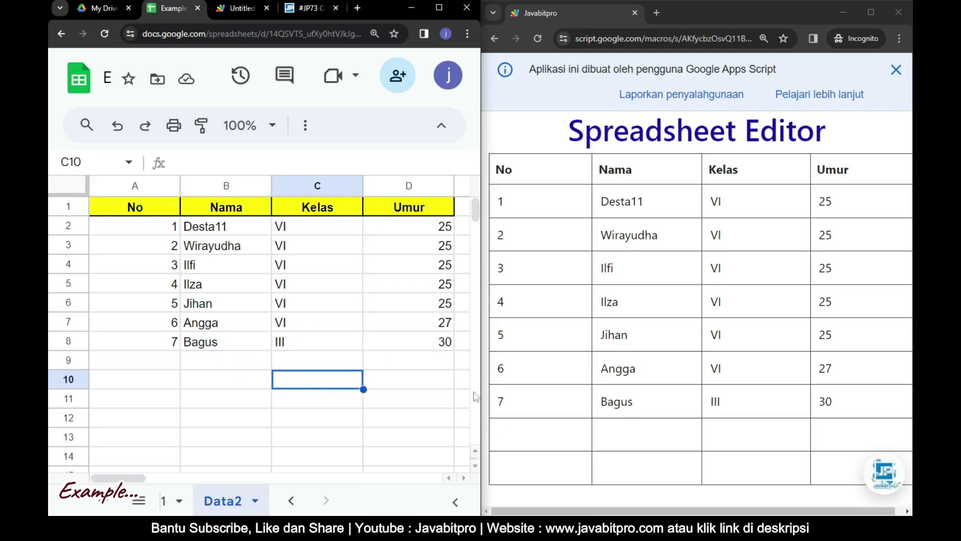
- Delete 7, Bagus, III and 30 from the web table row and confirm sheet row 8 is empty
click(501, 395)
key(BackSpace)
click(679, 401)
key(BackSpace)
key(BackSpace)
key(BackSpace)
double_click(716, 402)
key(BackSpace)
click(850, 397)
key(BackSpace)
key(BackSpace)
click(713, 442)
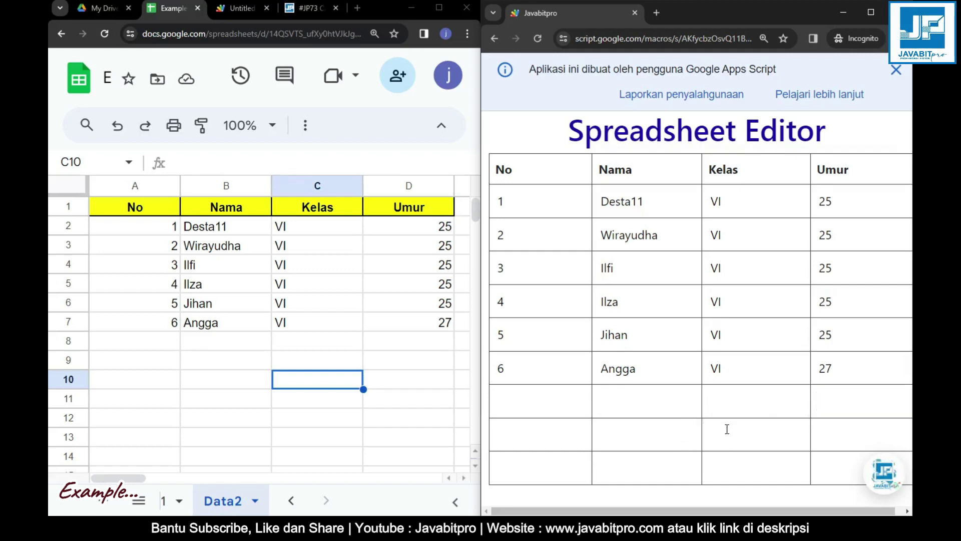
drag(177, 342, 420, 344)
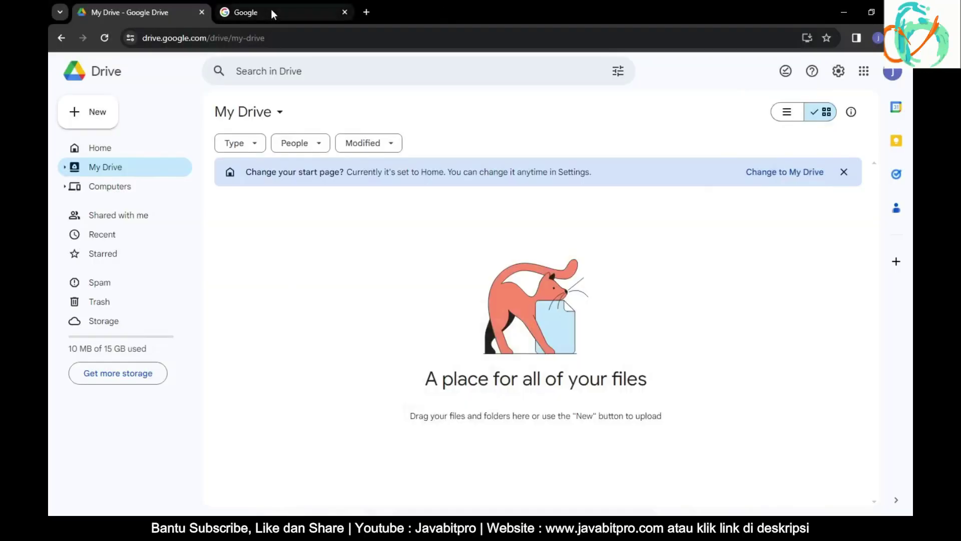
- Search Google for javabitpro and open the javabitpro.com homepage
click(271, 9)
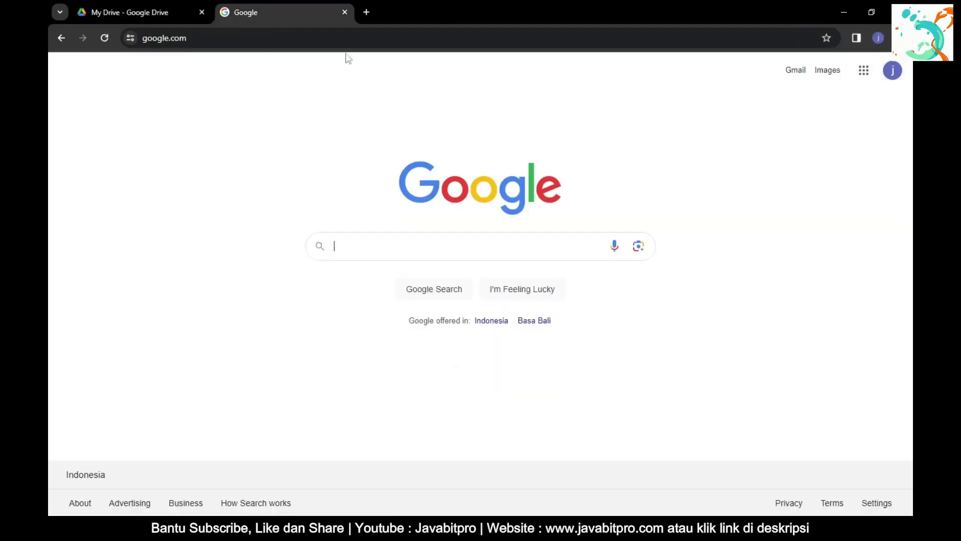
click(375, 245)
text(javabit)
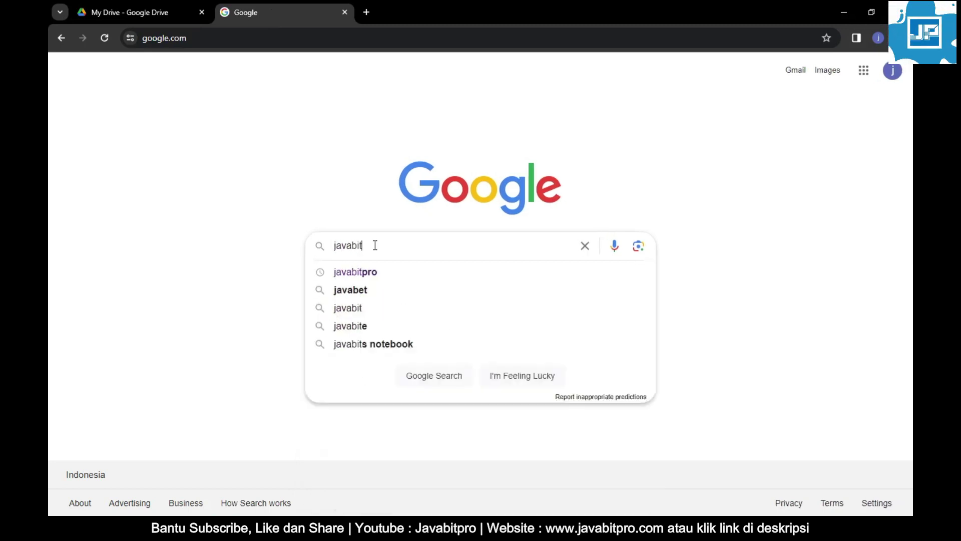
text(pro)
key(Return)
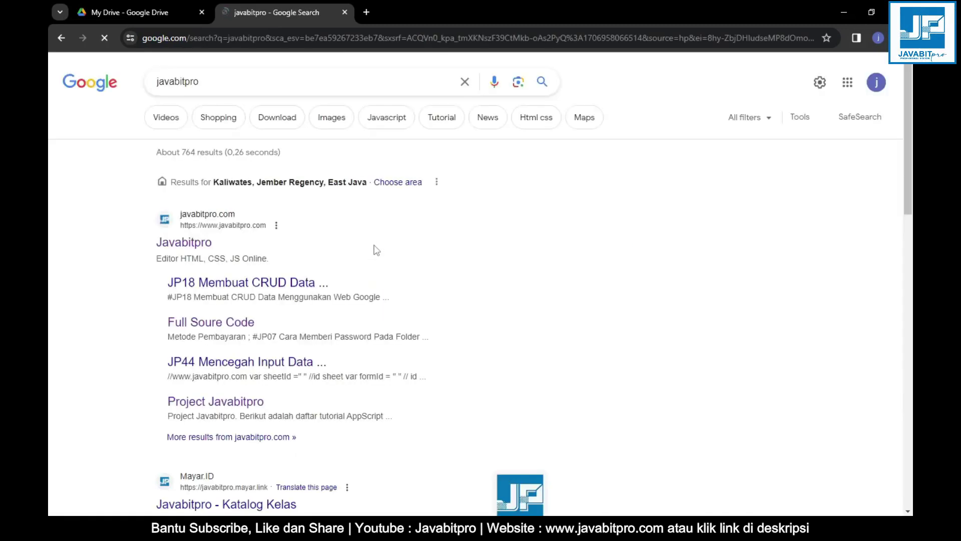
click(186, 244)
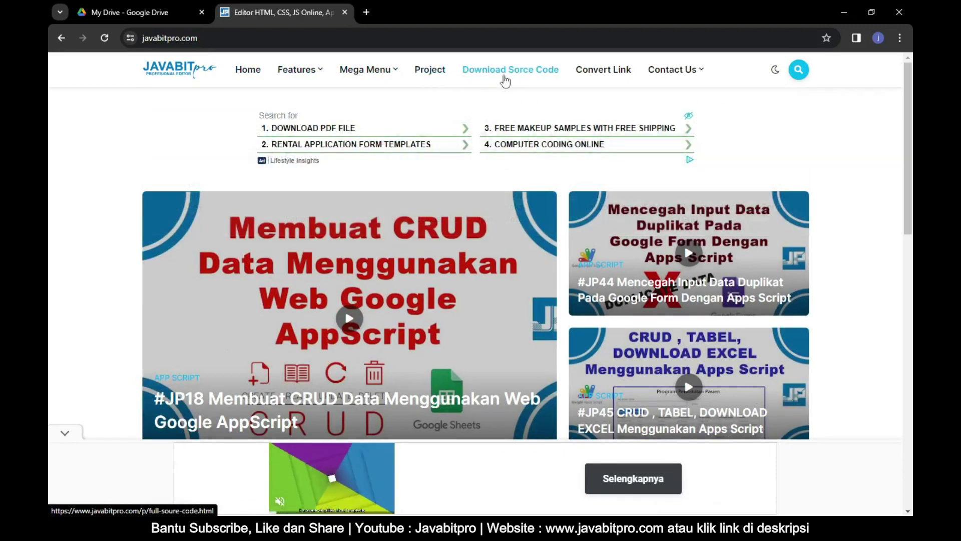
- Scroll down the homepage, load more posts, then scroll back to the top
scroll(539, 245, down, 3)
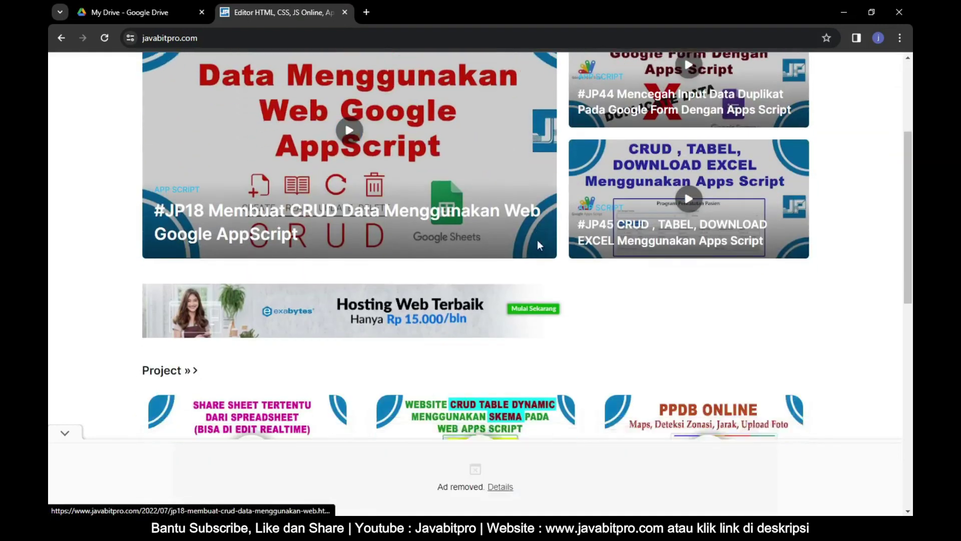
scroll(540, 245, down, 1)
scroll(522, 236, down, 1)
scroll(509, 236, down, 1)
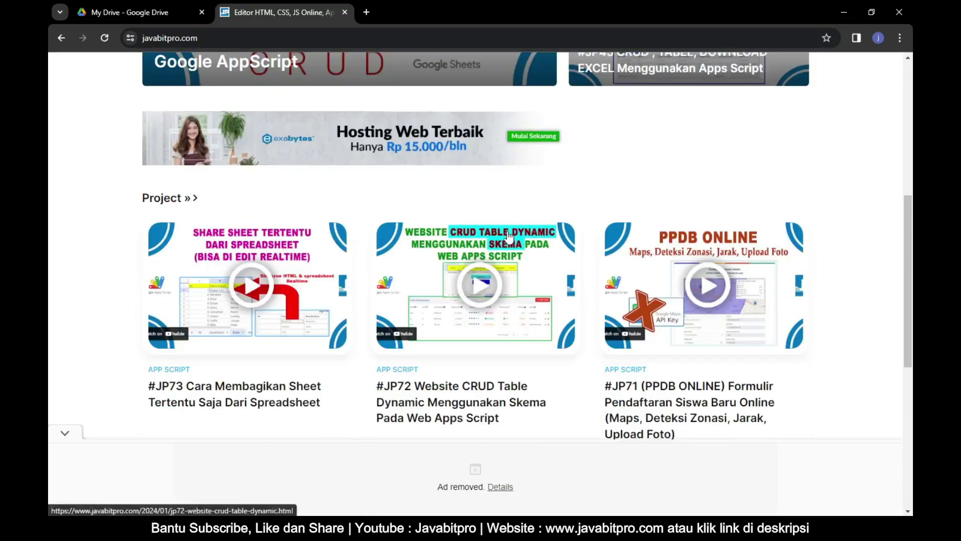
scroll(510, 235, down, 3)
scroll(496, 265, down, 3)
click(491, 353)
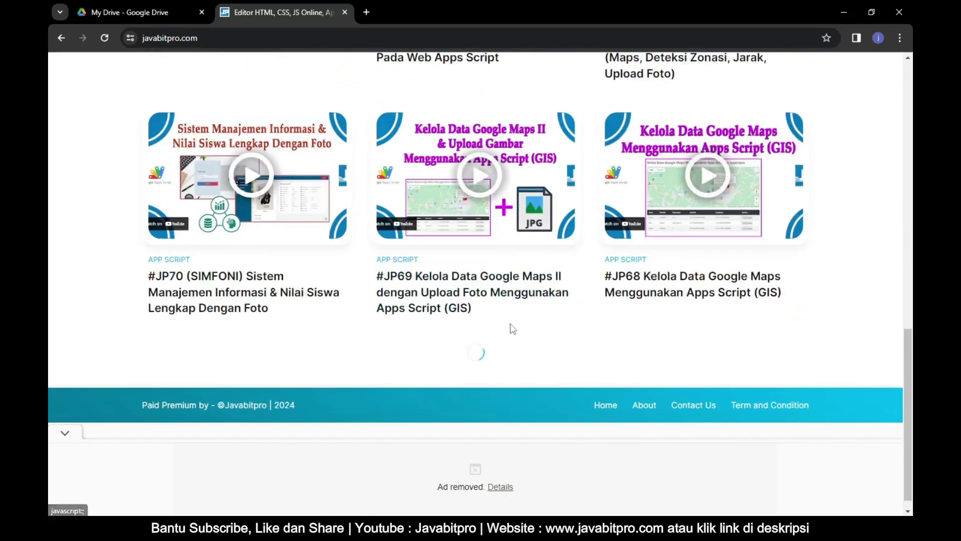
scroll(518, 297, down, 2)
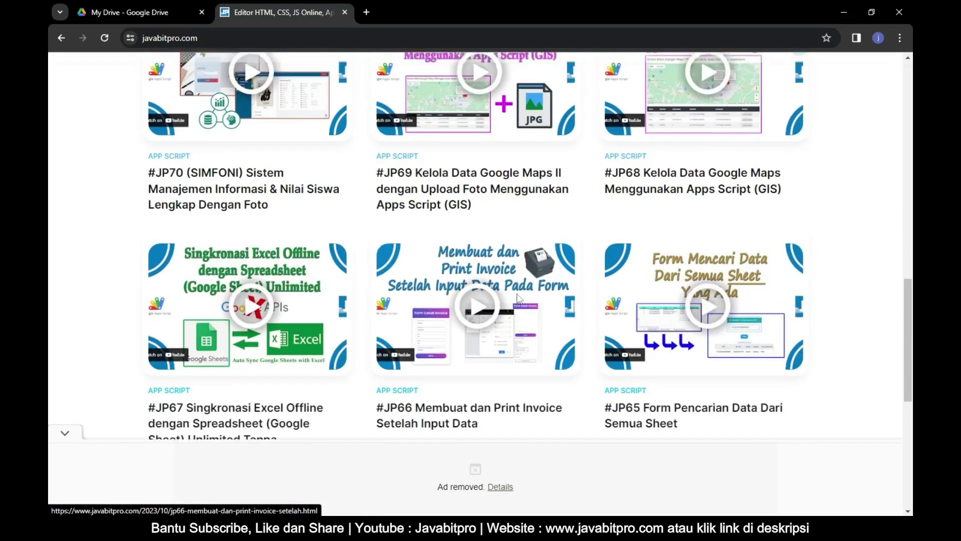
scroll(519, 298, up, 5)
scroll(519, 298, up, 4)
scroll(519, 297, up, 5)
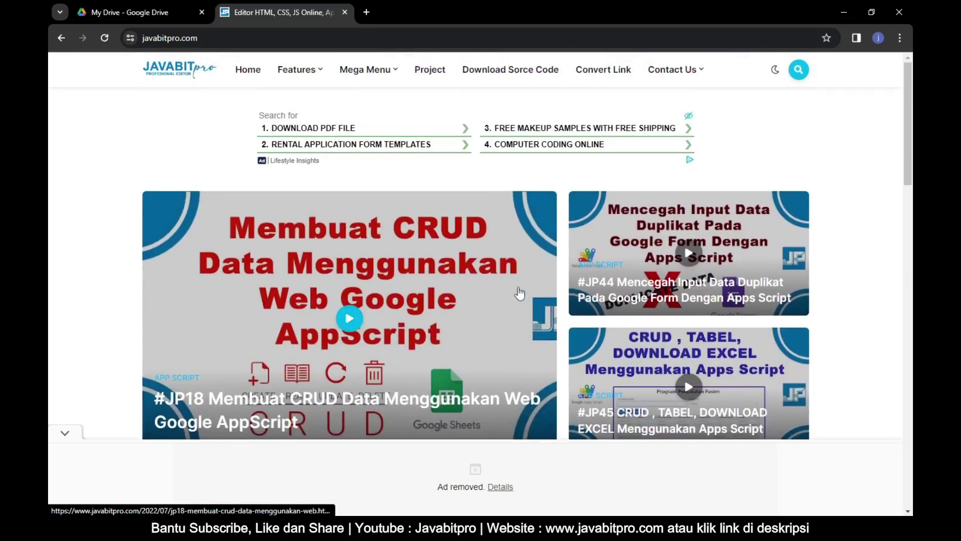
- Search the site for JP73, open the article and close the covering ad
click(799, 70)
text(JP73)
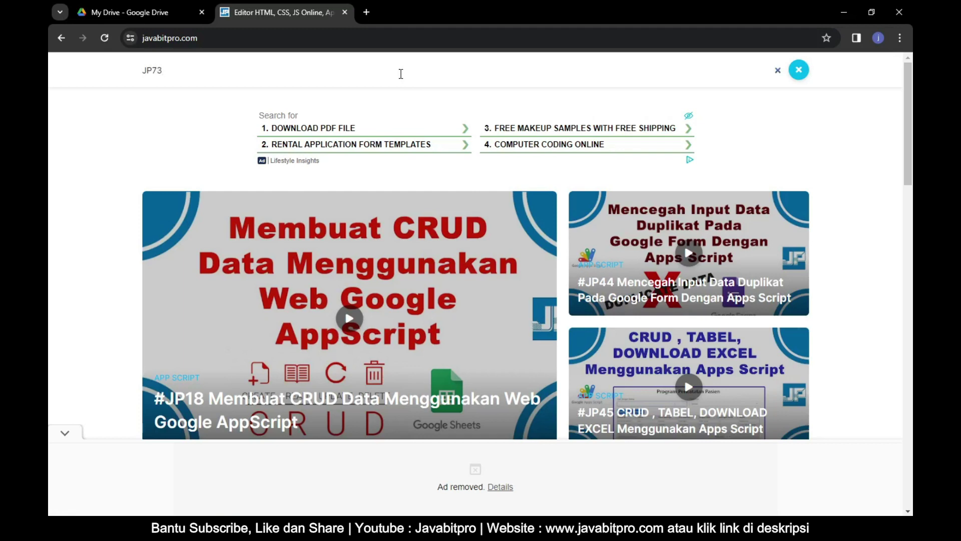
key(Return)
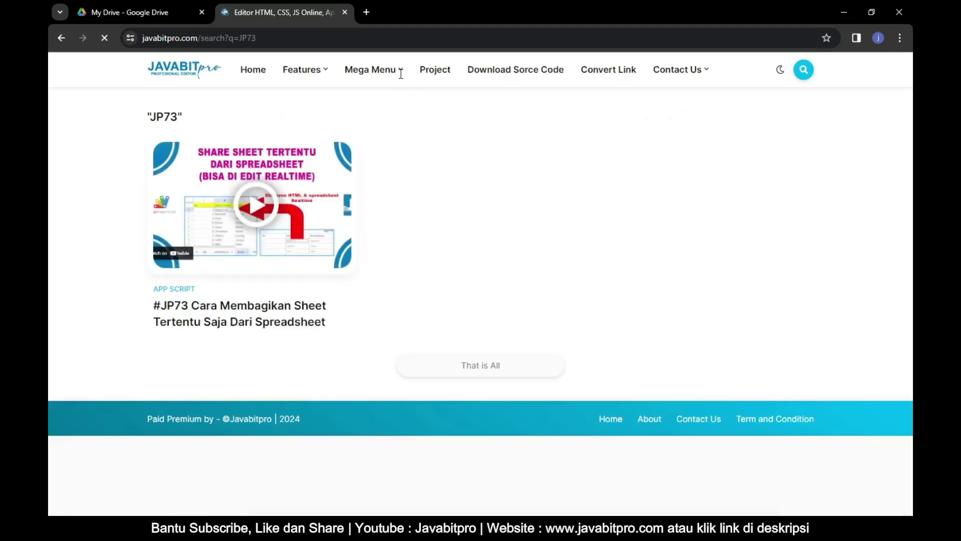
click(284, 323)
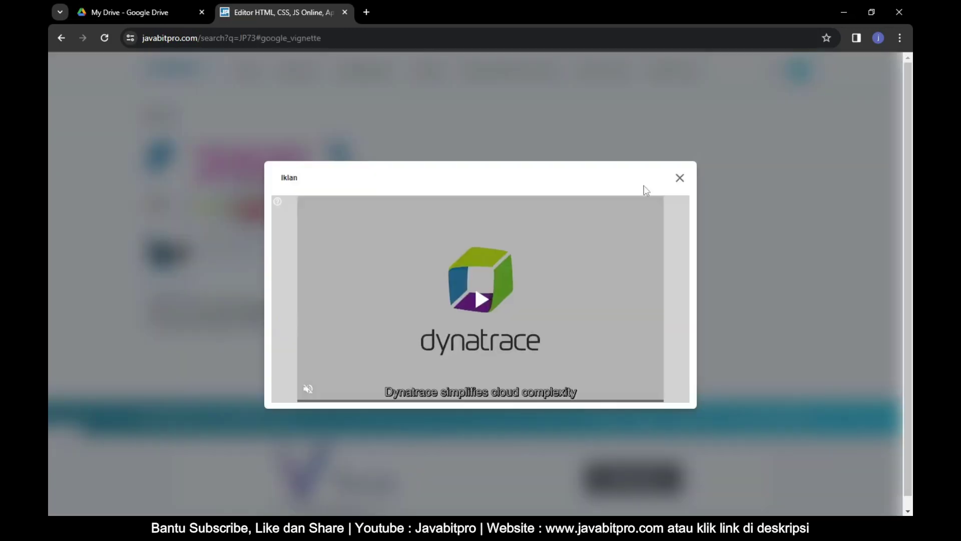
click(680, 179)
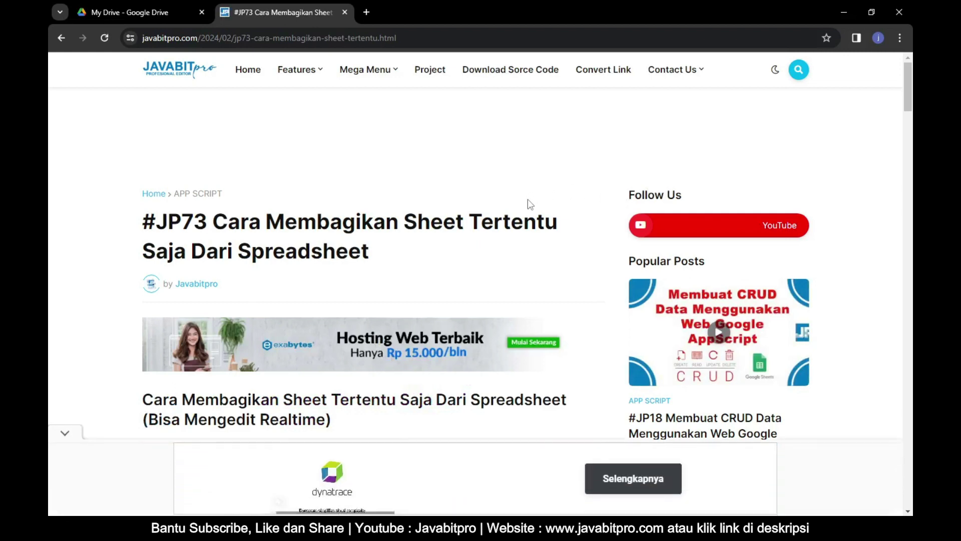
- Zoom the article in and read its title and subheading
key(ctrl+plus)
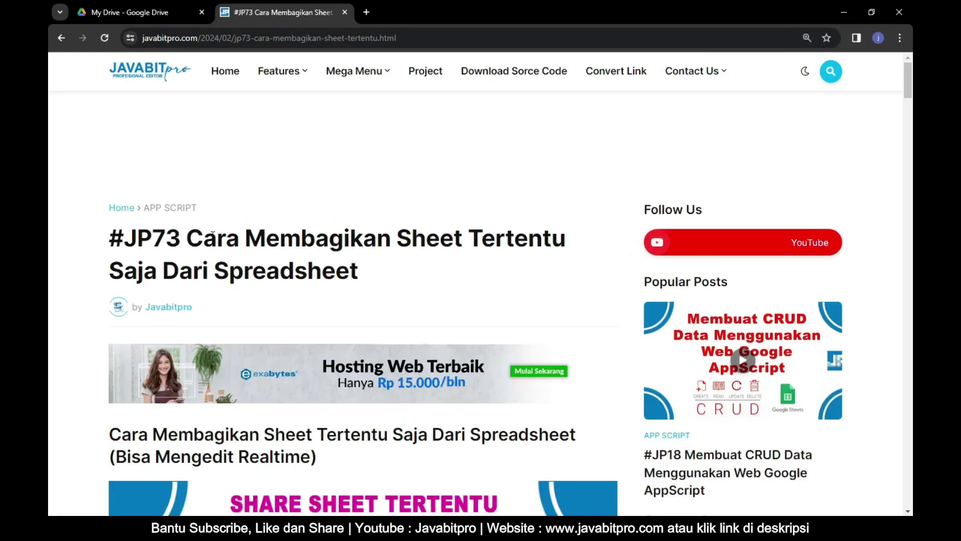
drag(187, 242, 563, 238)
drag(112, 279, 368, 275)
click(387, 275)
scroll(376, 273, down, 2)
scroll(310, 268, down, 2)
scroll(241, 262, down, 1)
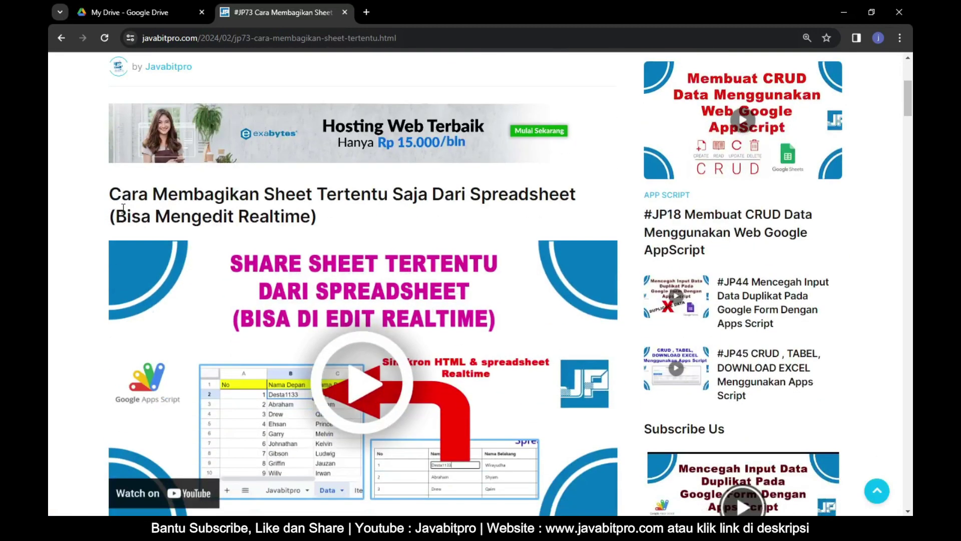
drag(109, 194, 591, 202)
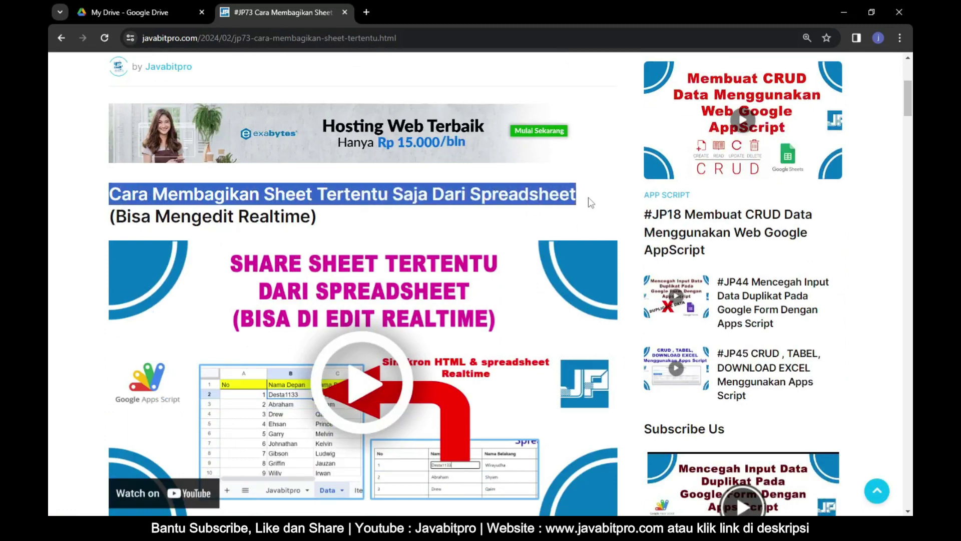
drag(125, 219, 306, 219)
click(349, 222)
- Scroll down and read step 1 of the JP73 tutorial
scroll(348, 220, down, 2)
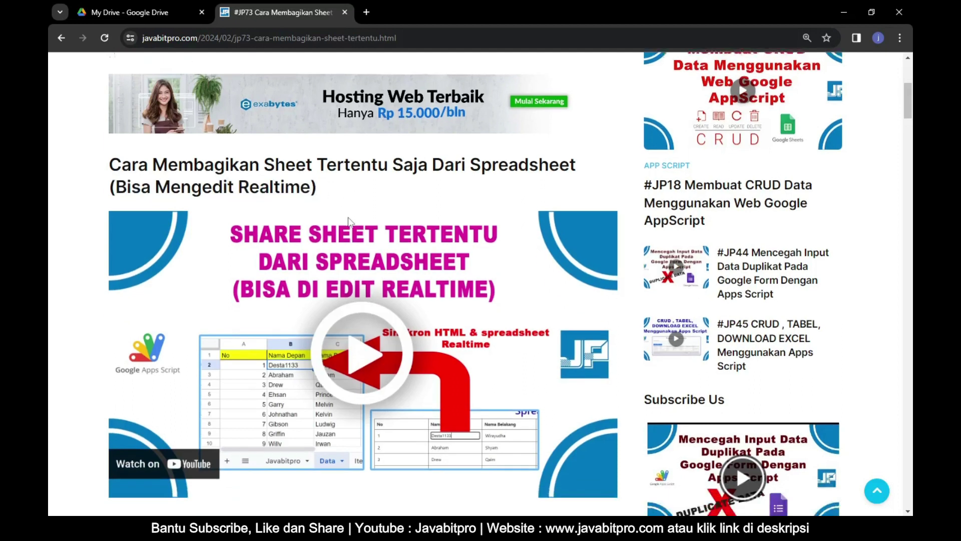
scroll(345, 217, down, 2)
scroll(346, 218, down, 2)
scroll(345, 216, down, 1)
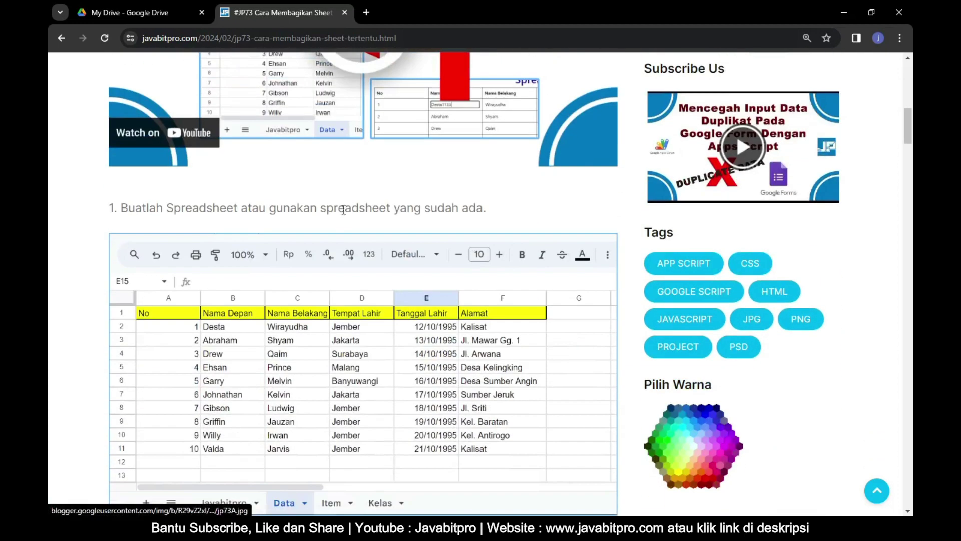
scroll(344, 215, down, 1)
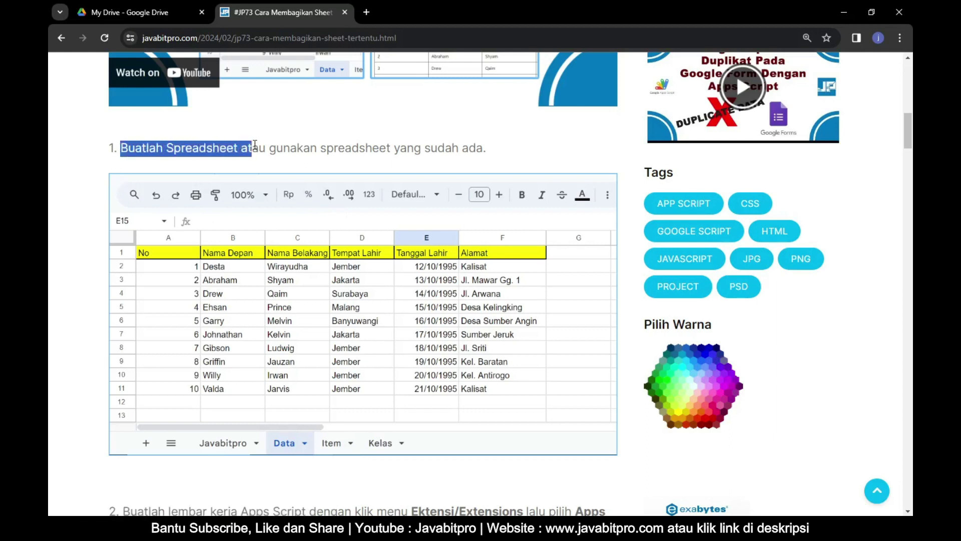
drag(132, 148, 505, 153)
click(518, 150)
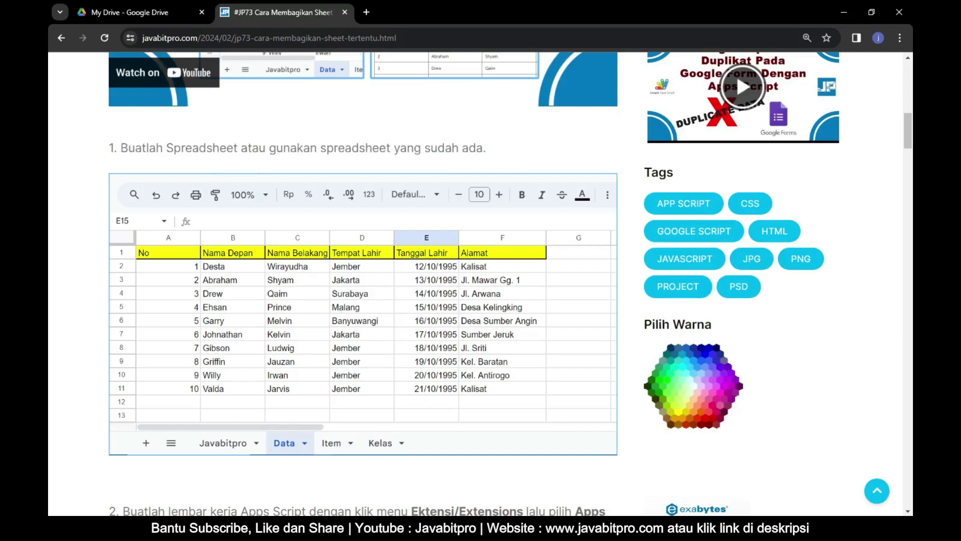
- Create a new blank Google Sheets spreadsheet from My Drive
click(164, 7)
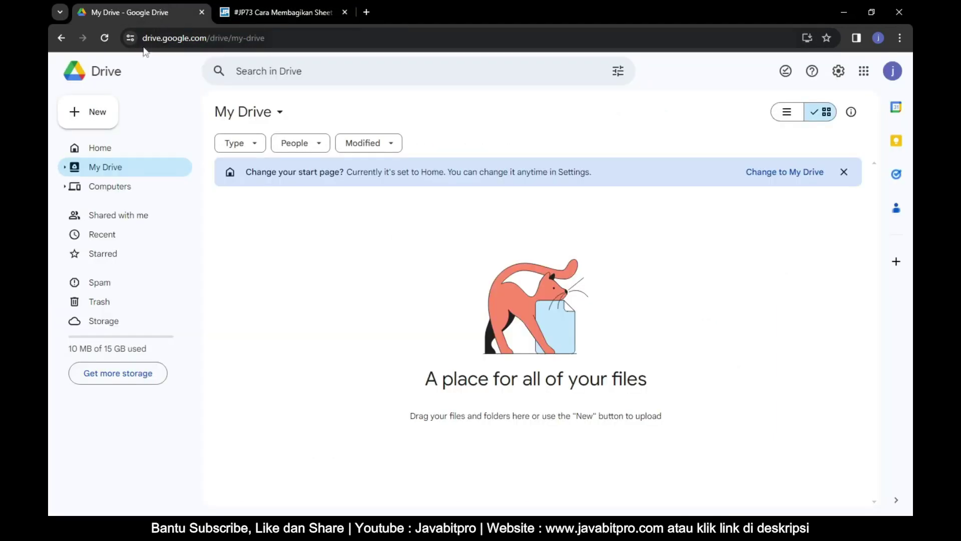
click(95, 112)
click(123, 204)
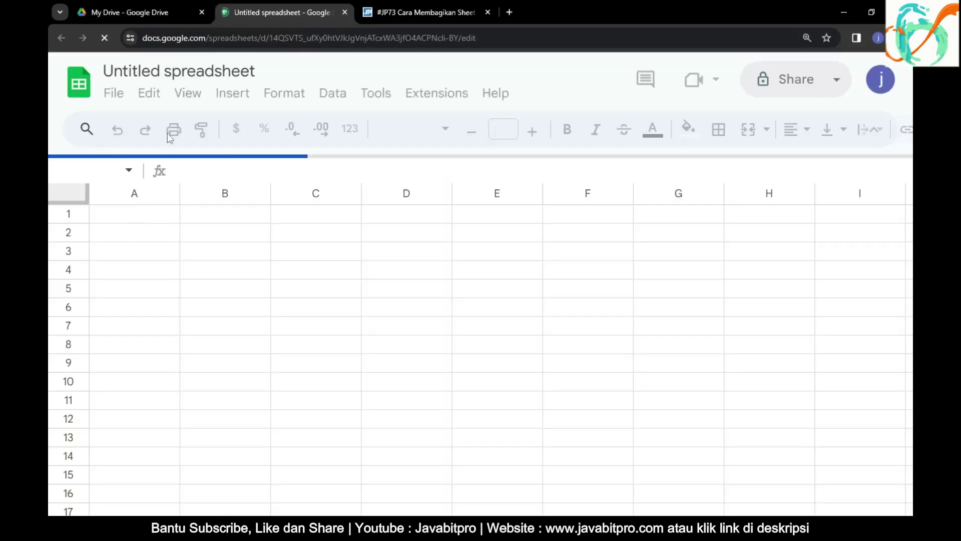
- Title the spreadsheet 'Example JP73' and rename its Sheet1 tab to 'Data1'
click(195, 72)
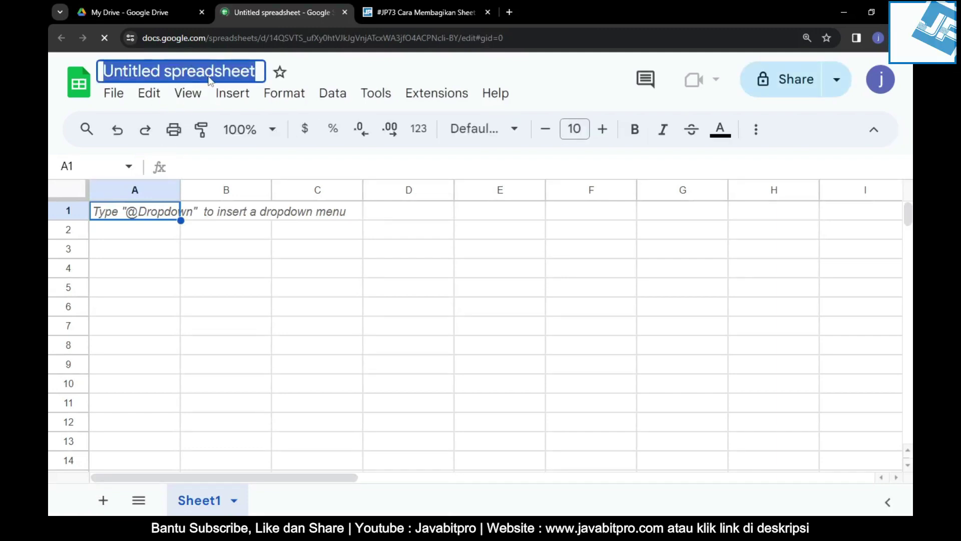
text(Example JP)
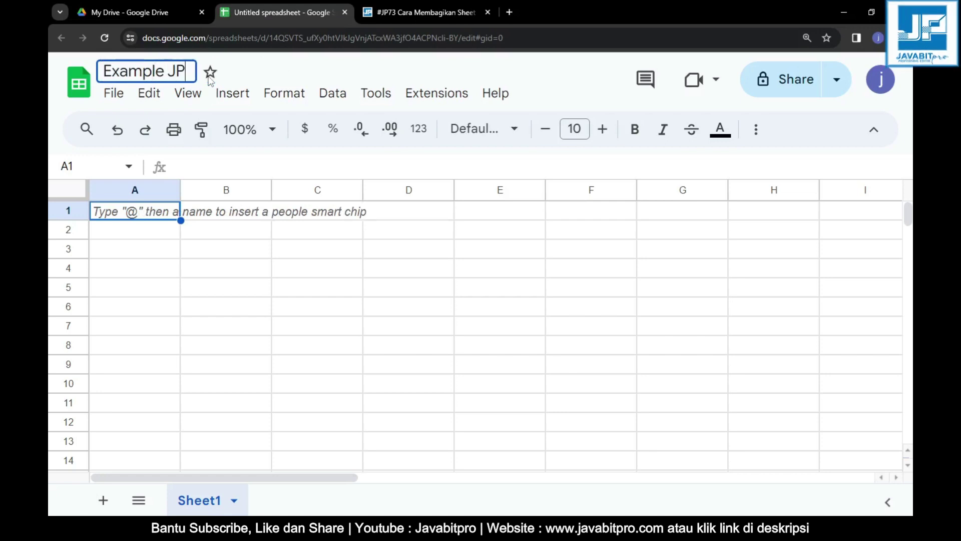
text(73)
key(Return)
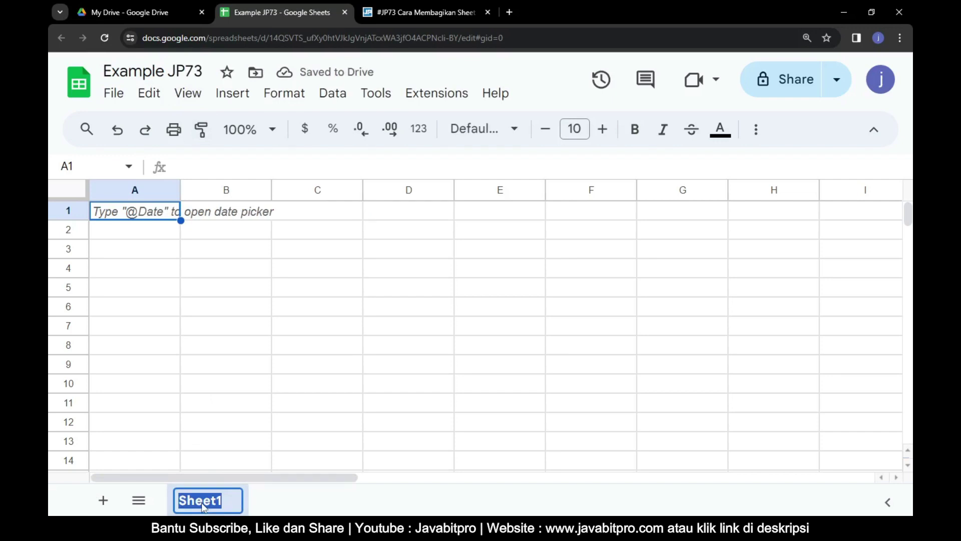
text(Data1)
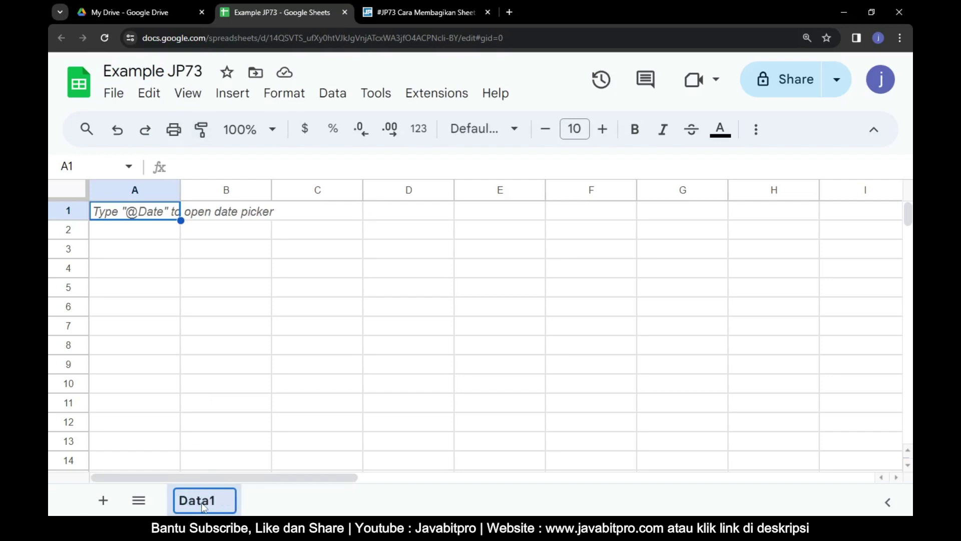
key(Return)
- Enter the headers No, Nama and Kelas in A1:C1
text(No)
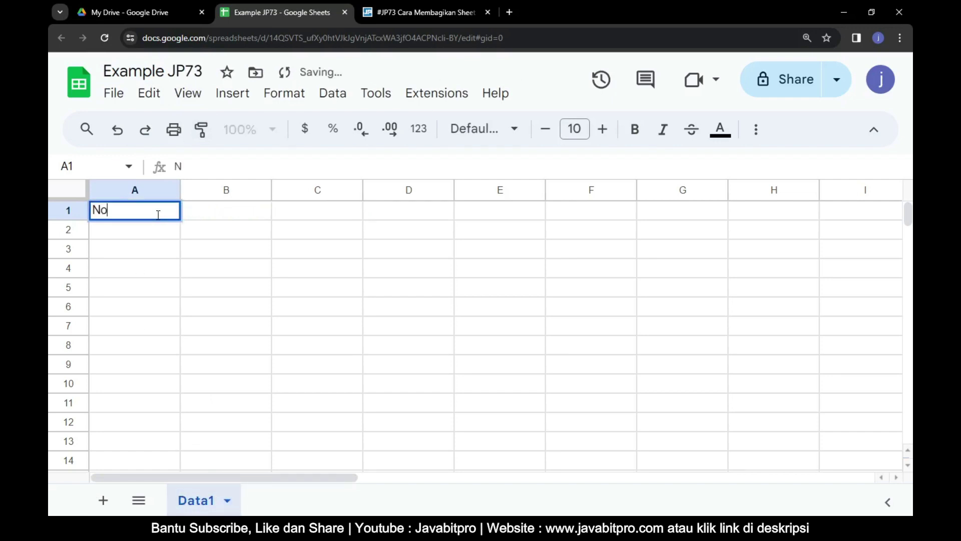
key(Tab)
text(Nama)
key(Tab)
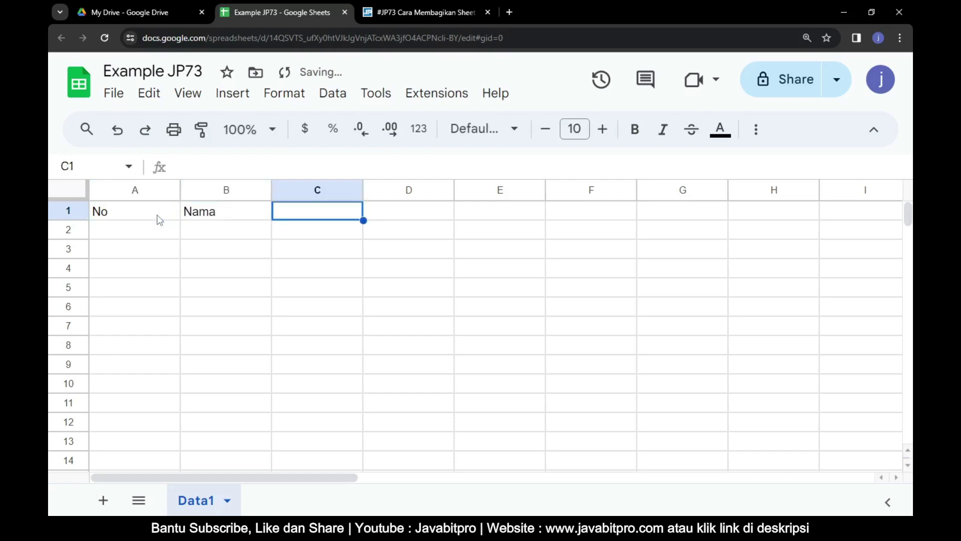
text(Kelas)
key(Return)
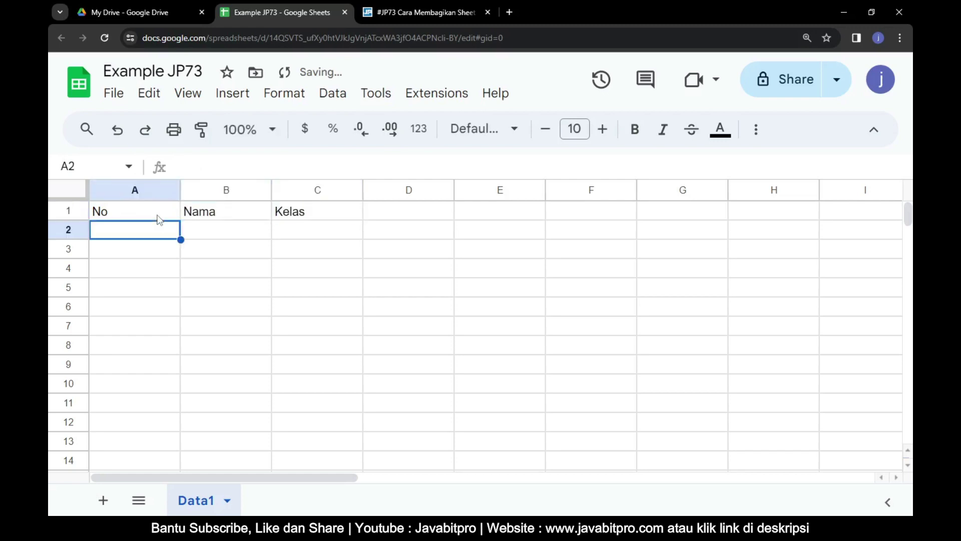
- Fill A2:A6 with the numbers 1 to 5
text(1)
key(Return)
text(2)
key(Return)
text(34)
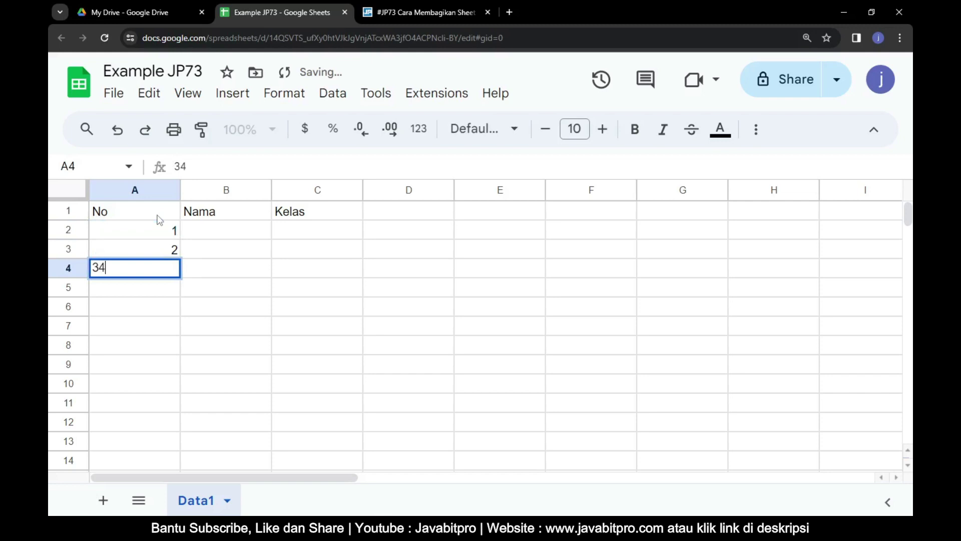
key(BackSpace)
key(Return)
text(4)
key(Return)
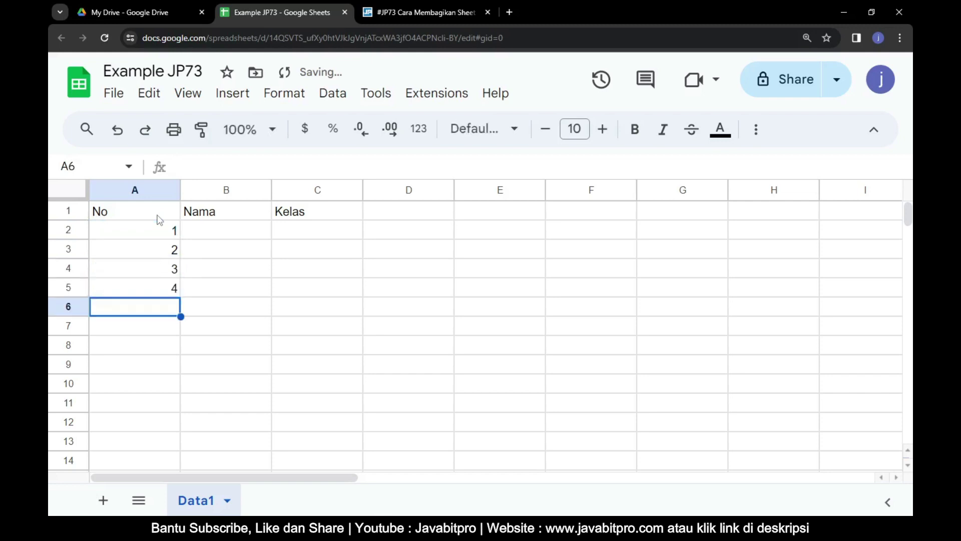
text(5)
key(Return)
- Enter Lingga and Arum in B2:B3, each with class III
click(204, 231)
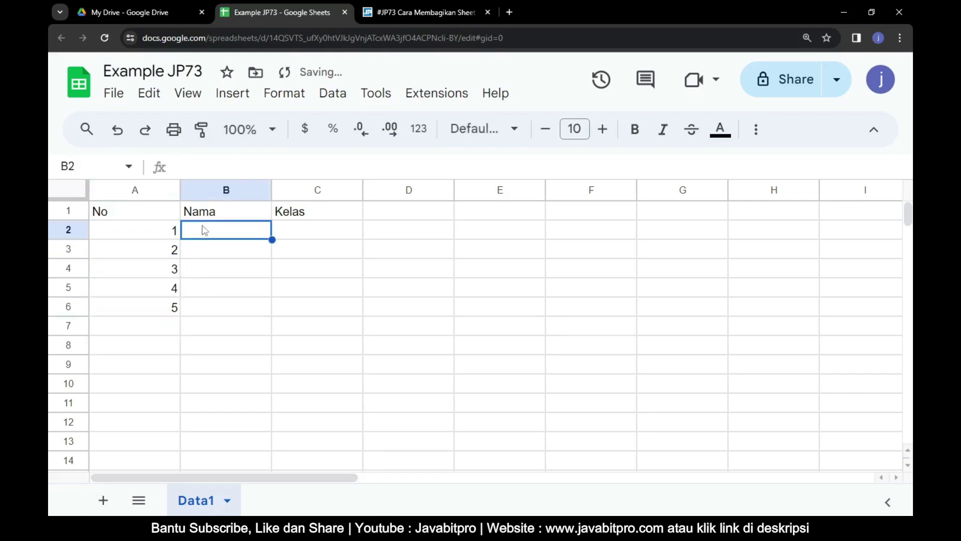
text(Lingga)
key(Return)
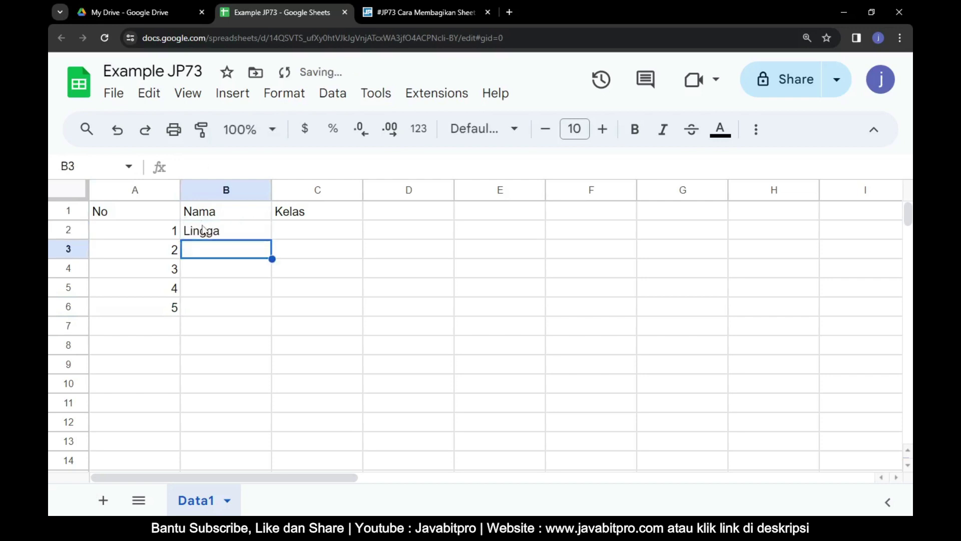
key(Up)
key(Right)
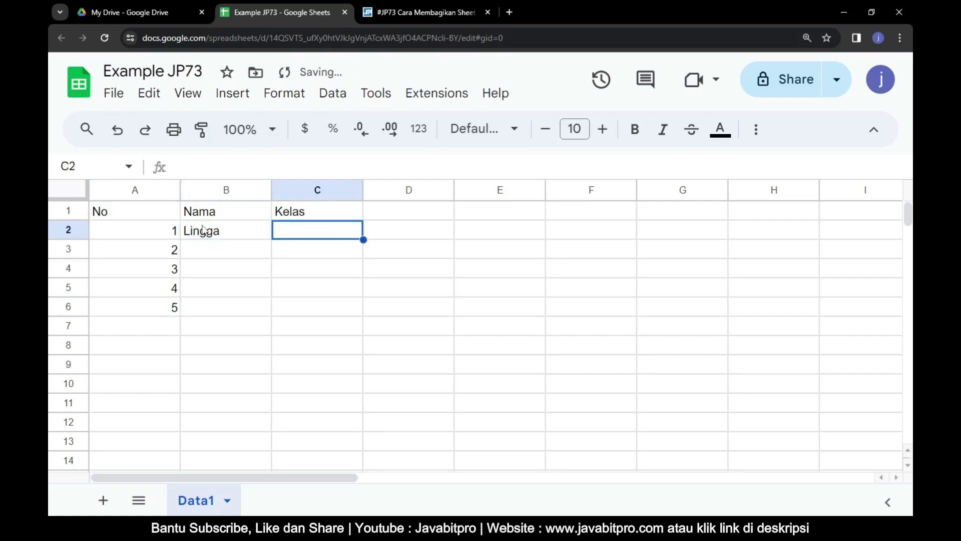
text(III)
key(Return)
key(Left)
text(A)
key(Tab)
text(III)
key(Return)
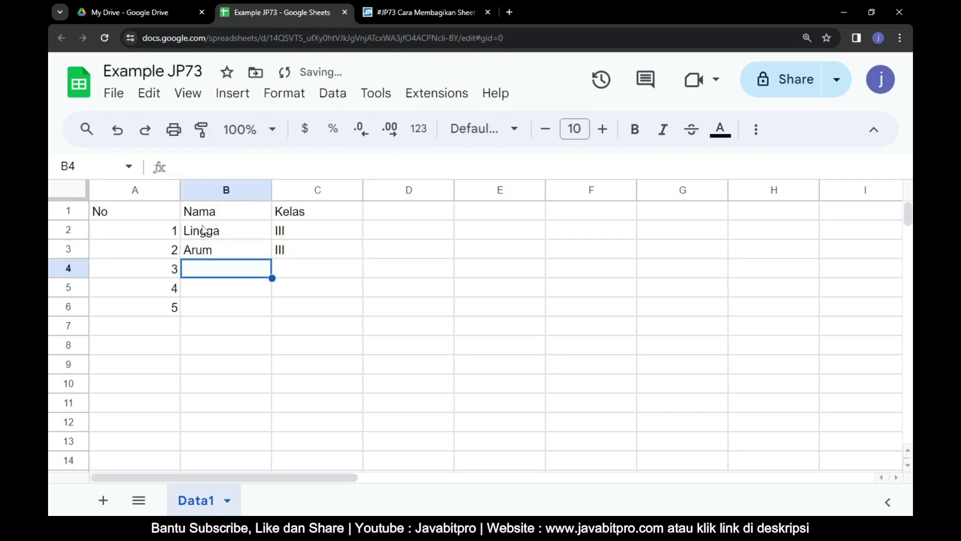
- Enter Yogi, Falih and Robert in B4:B6, each with class III
text(Yogi)
key(Tab)
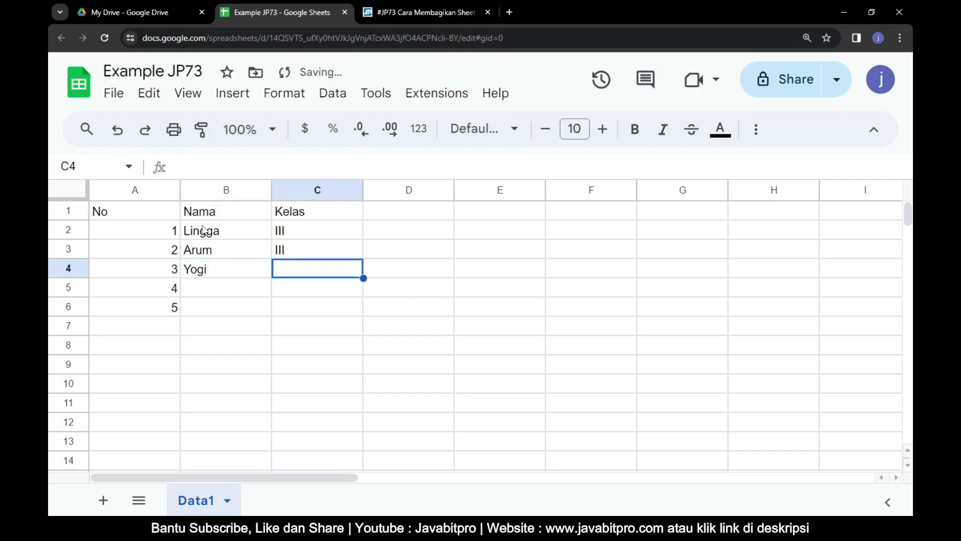
text(III)
key(Return)
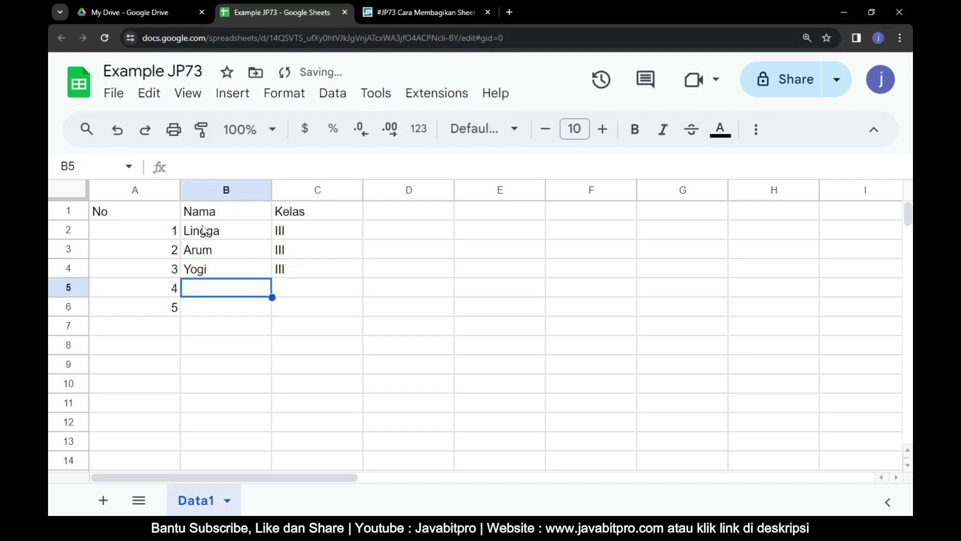
text(Falih)
key(Tab)
text(II)
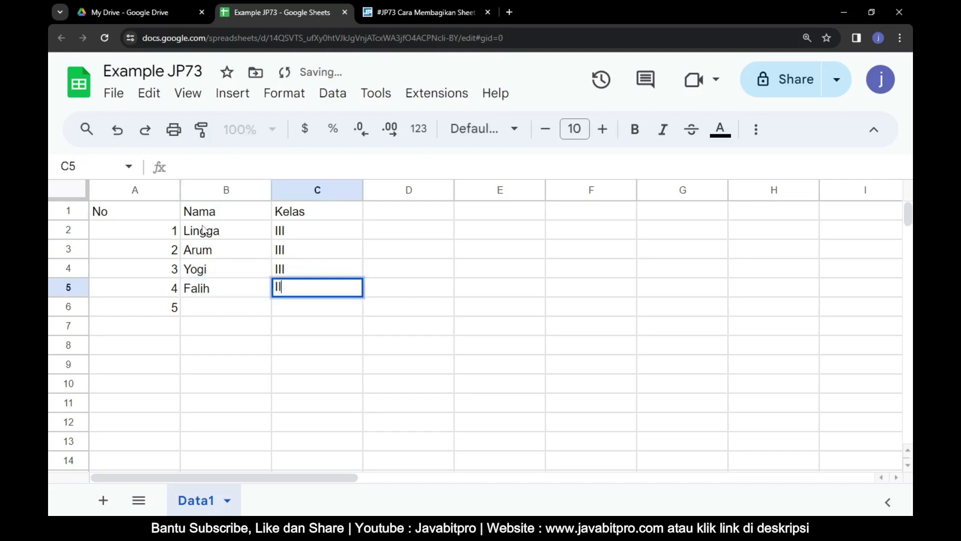
key(Return)
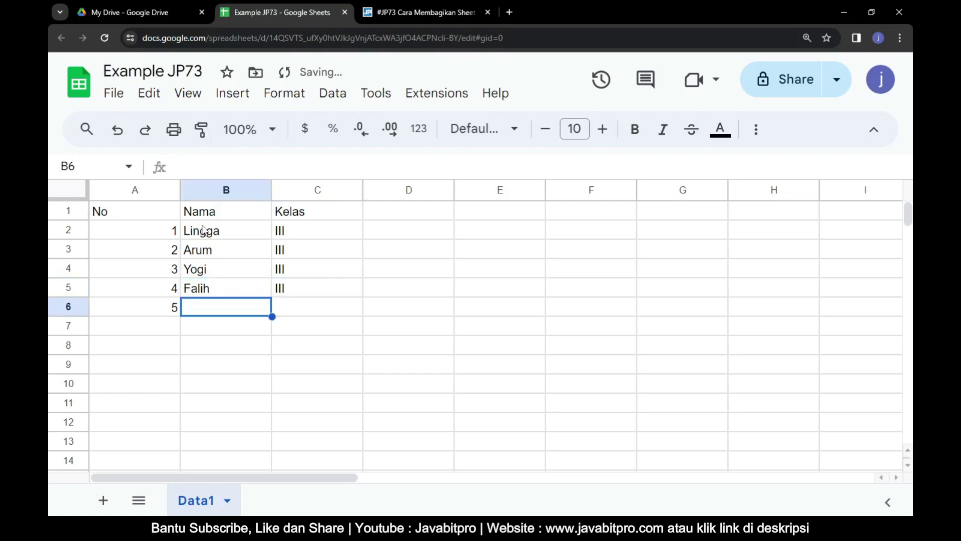
text(Rob)
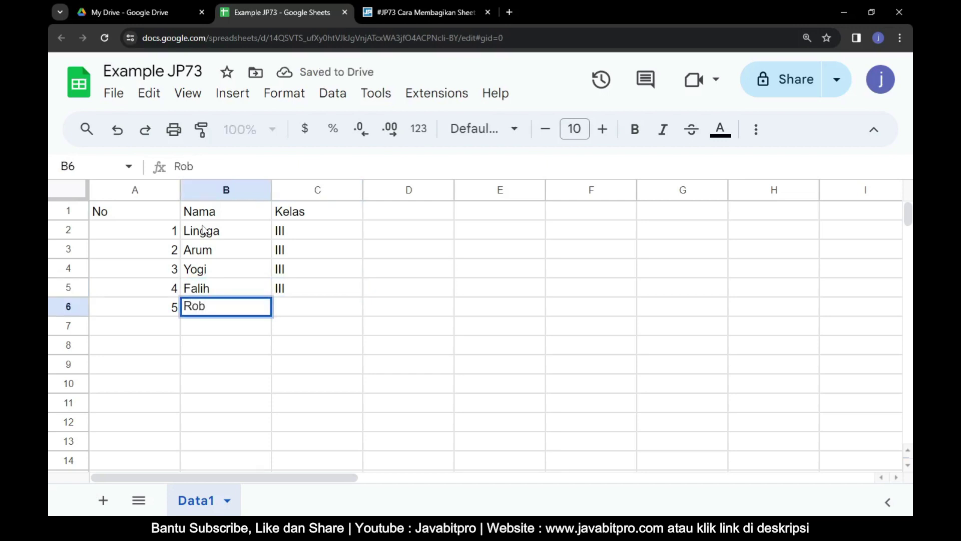
key(Tab)
text(II)
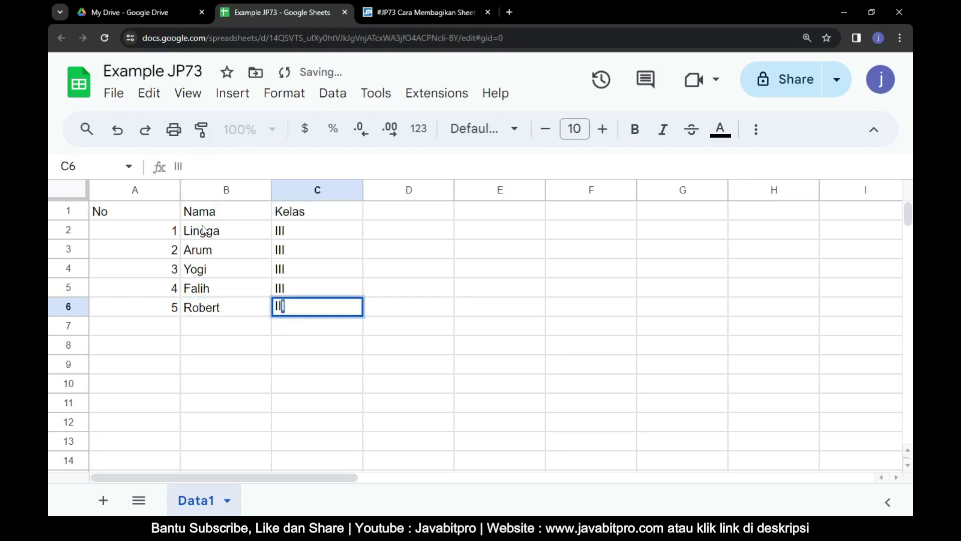
click(138, 331)
- Make the A1:C1 headers centred, bordered, yellow-filled and bold, then add a new sheet
drag(138, 213, 365, 222)
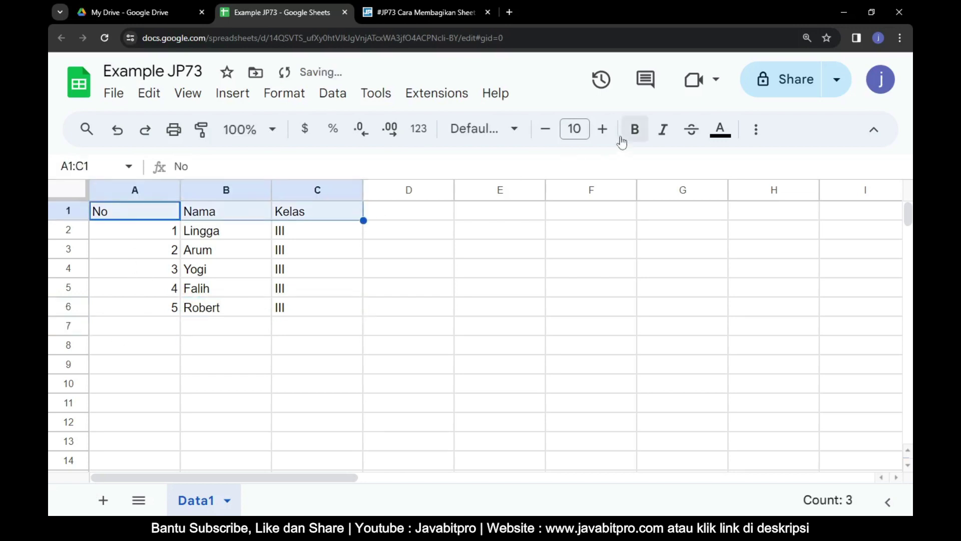
click(765, 136)
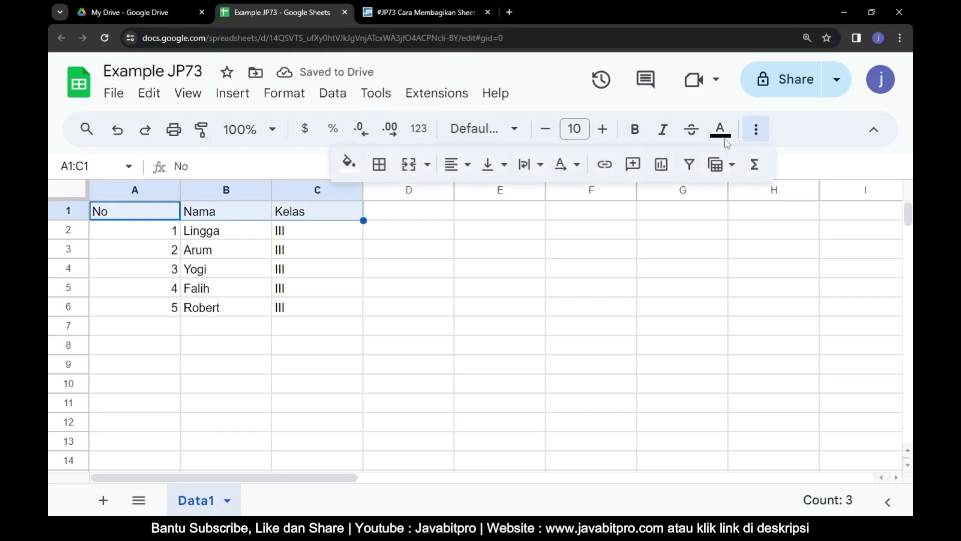
click(457, 164)
click(481, 198)
click(380, 166)
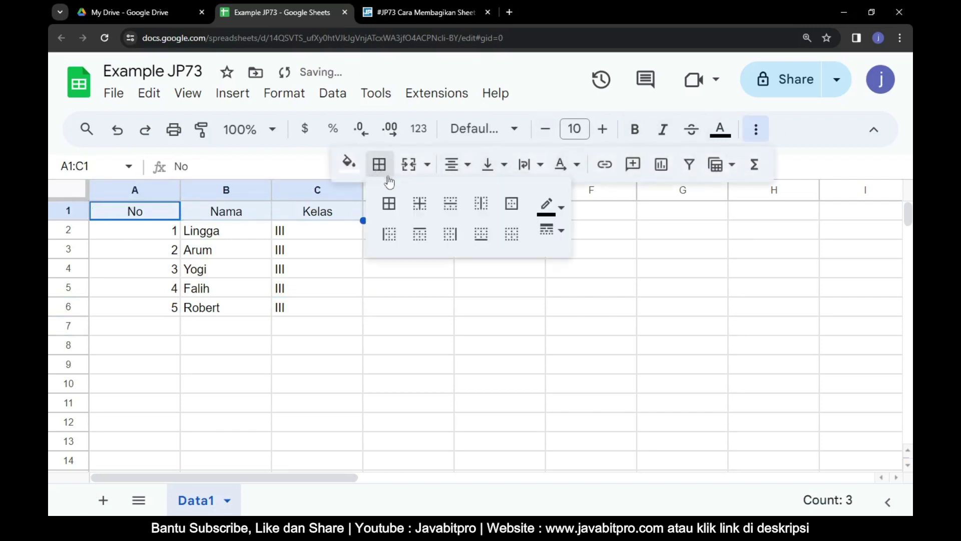
click(349, 162)
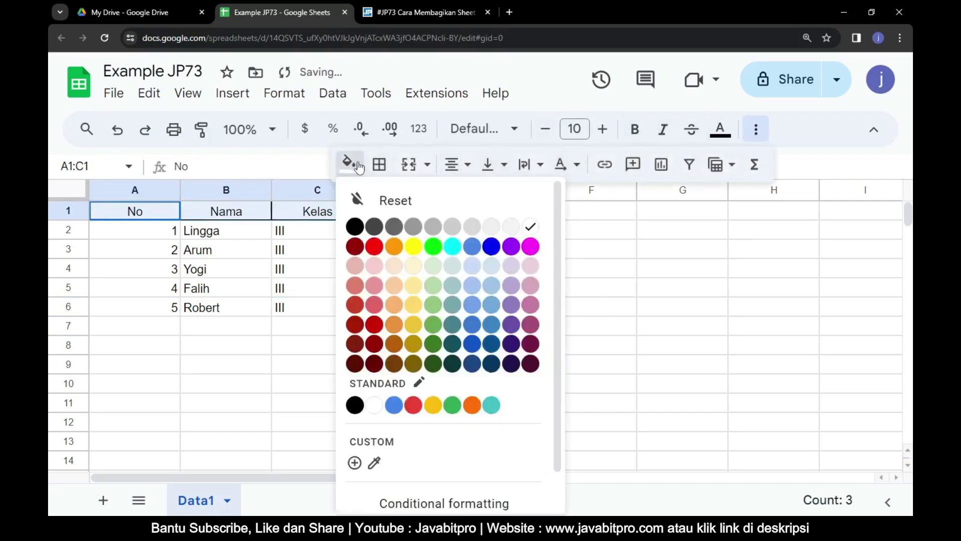
click(413, 246)
key(ctrl+b)
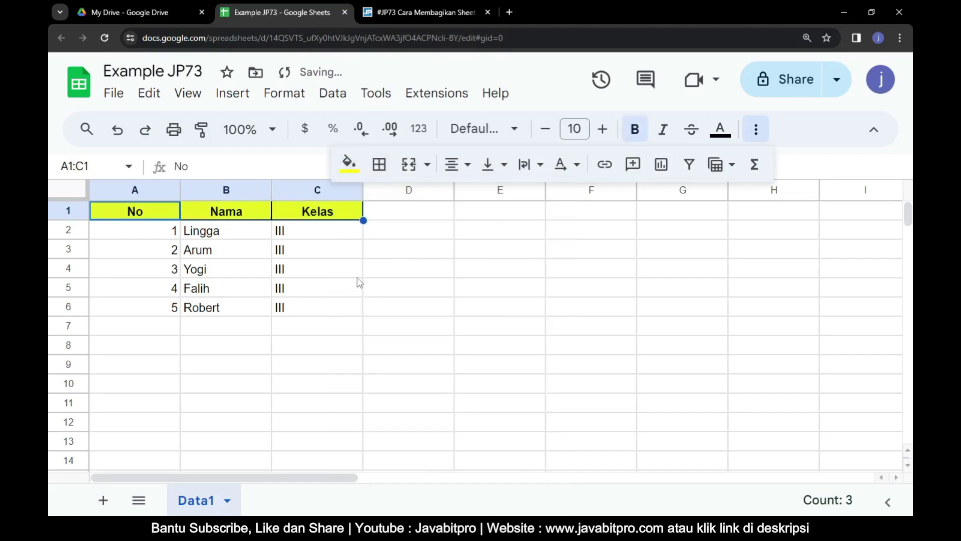
click(405, 290)
click(103, 500)
- Rename the new sheet to Data2 and enter headers No, Nama, Kelas, Umur in A1:D1
double_click(284, 500)
text(Data2)
key(Return)
click(124, 219)
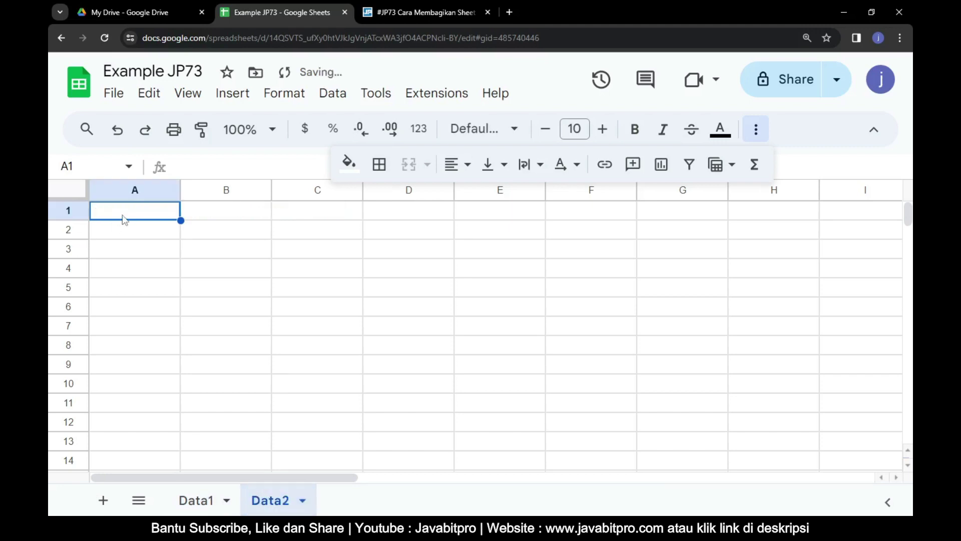
text(No)
key(Tab)
text(N)
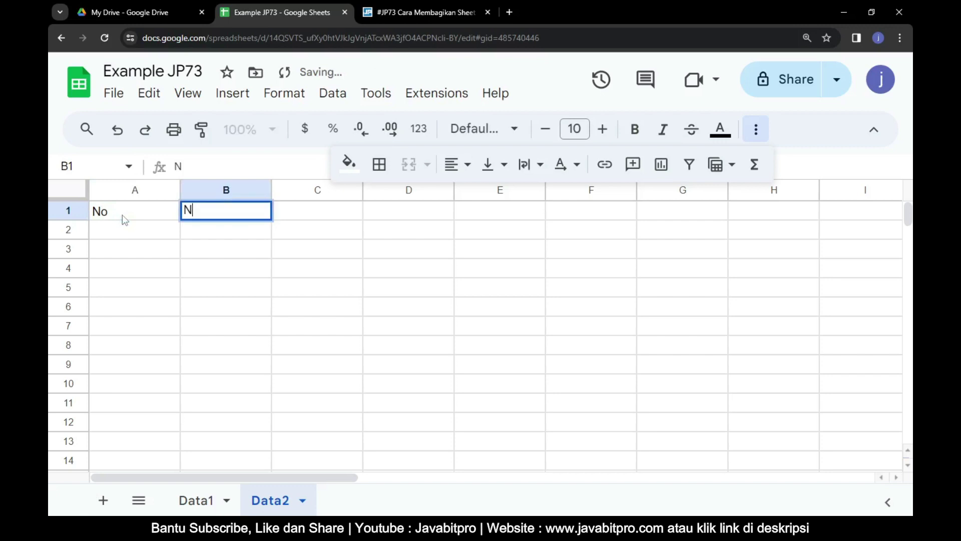
key(Tab)
text(Kelas)
key(Tab)
text(Um)
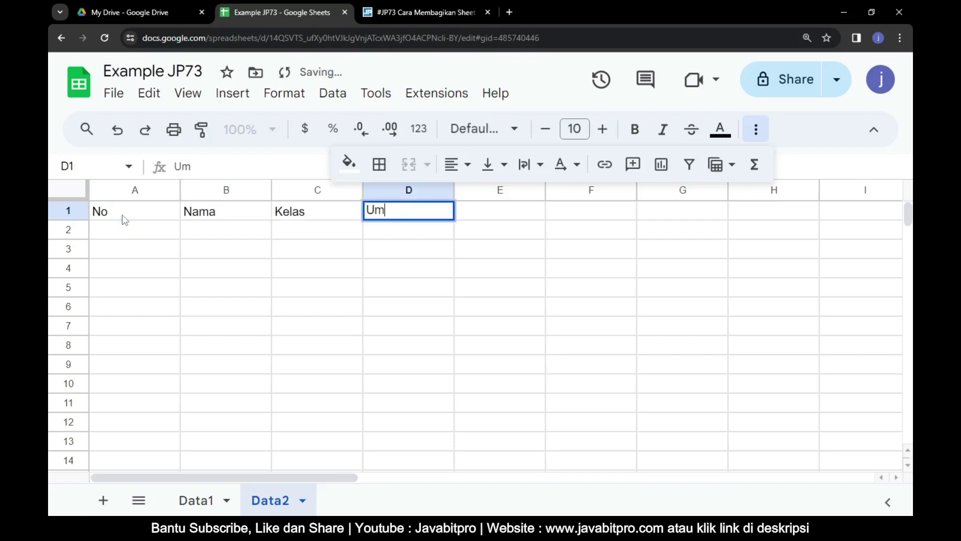
key(Tab)
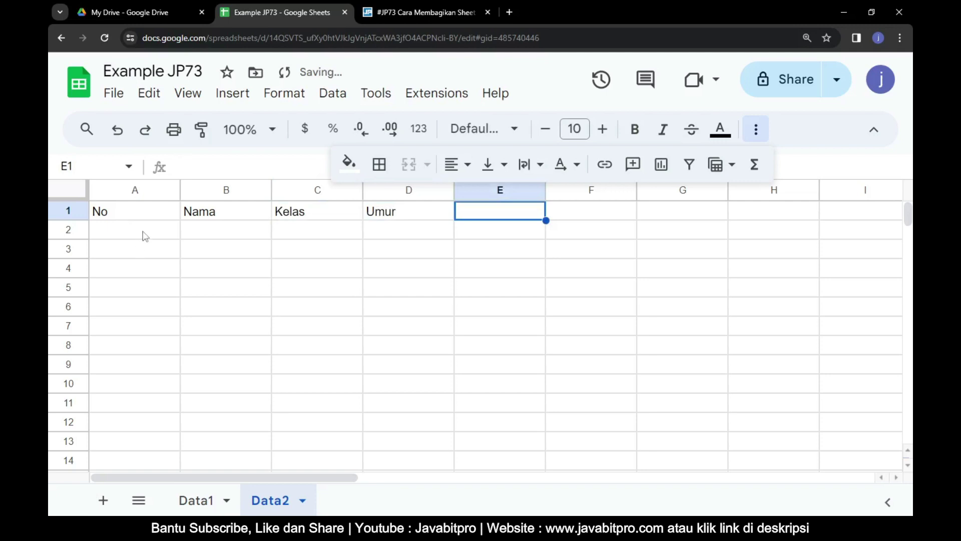
- Number the rows 1 to 5 down column A from A2
click(146, 236)
text(1)
key(Return)
text(2)
key(Return)
text(3)
key(Return)
text(4)
key(Return)
text(5)
key(Return)
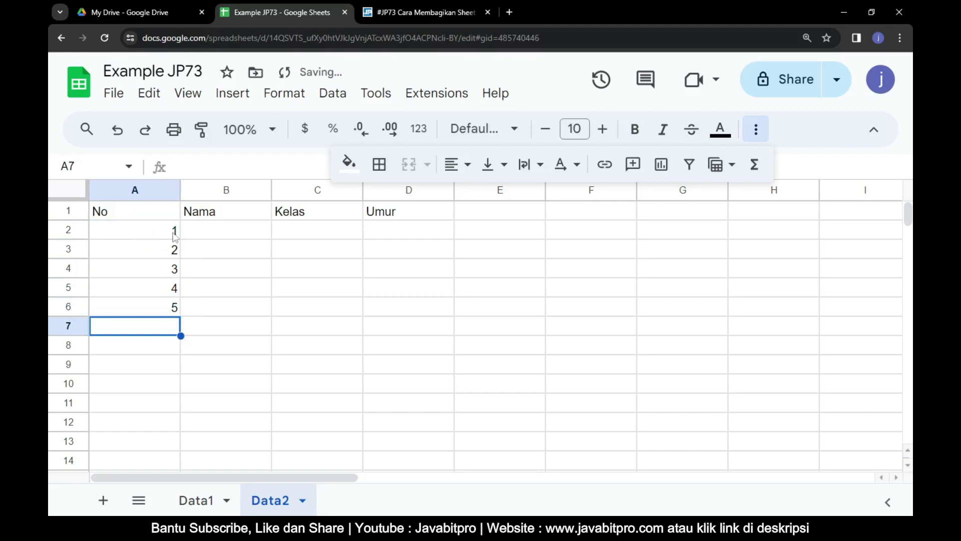
- Enter five student names in B2:B6, correcting a typo in B3
click(220, 231)
text(Desta)
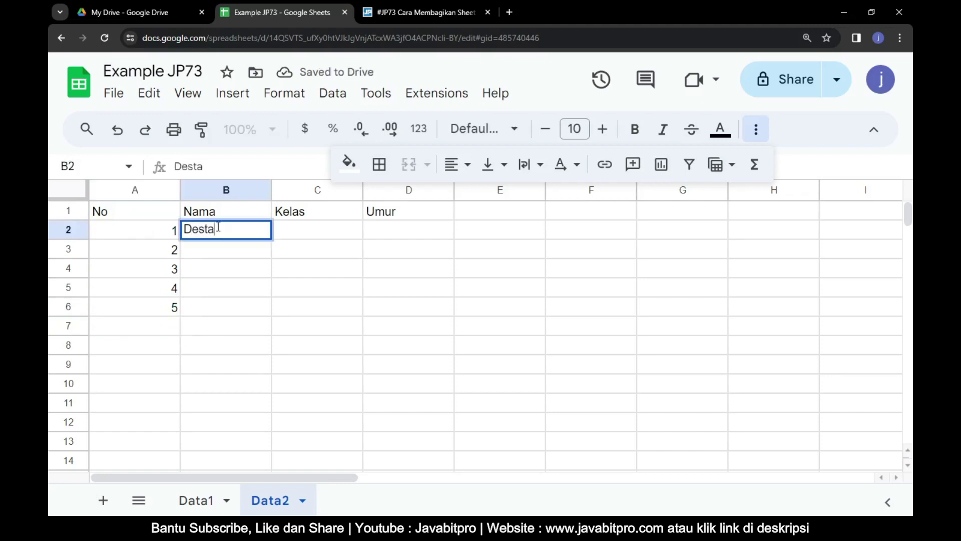
key(Return)
text(Wiraty)
key(BackSpace)
text(ha)
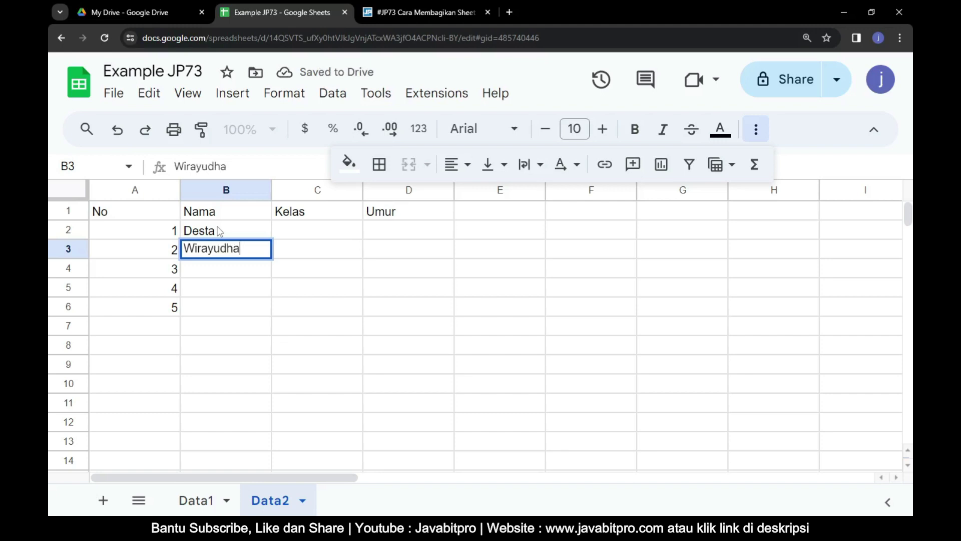
key(Return)
text(Ilfi)
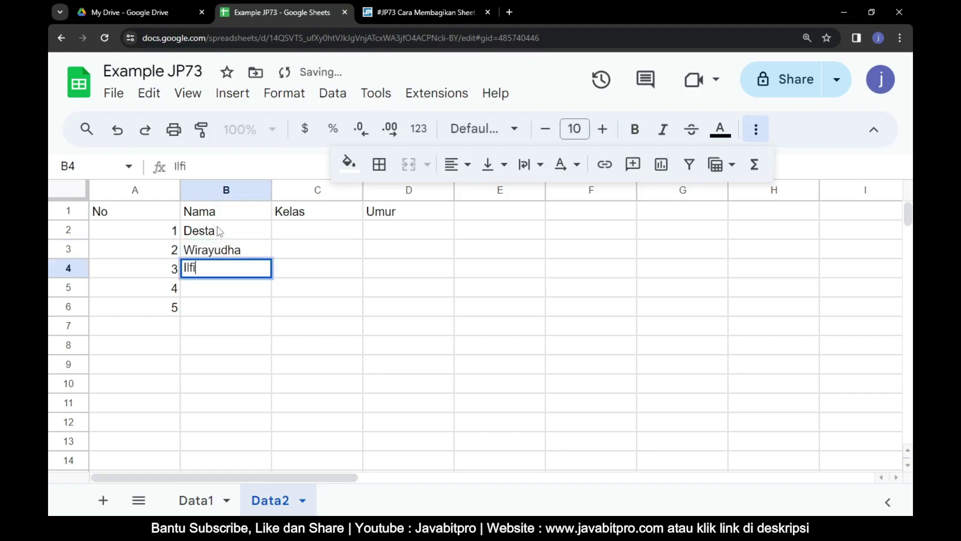
key(Return)
text(Ilza)
key(Return)
text(Jihan)
key(Return)
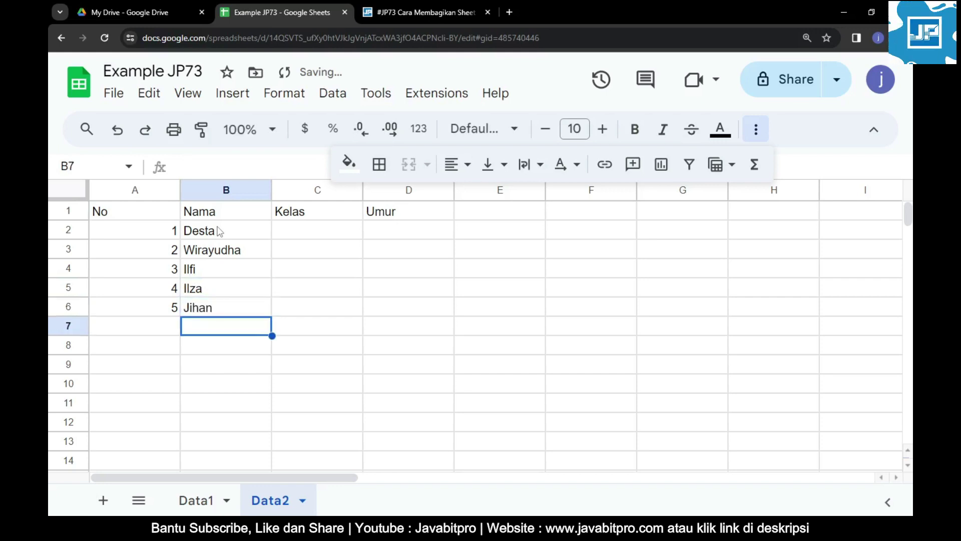
- Fill the Kelas column C2:C6 with VI
click(300, 232)
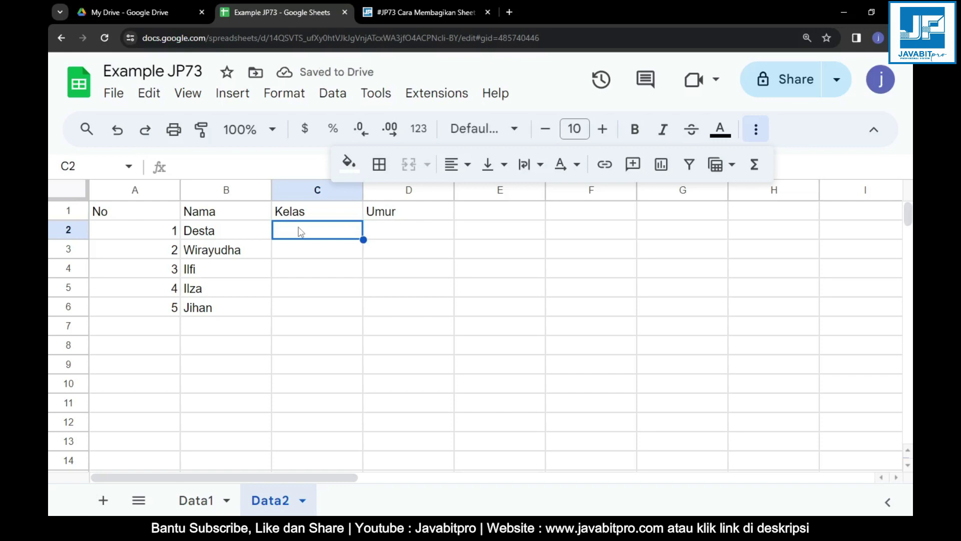
text(VI)
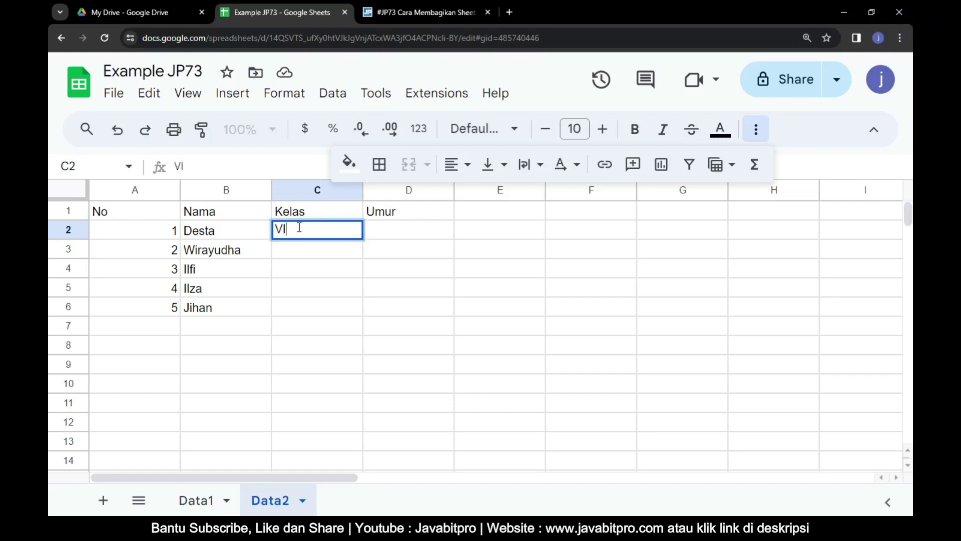
key(Return)
text(VI)
key(Return)
text(V)
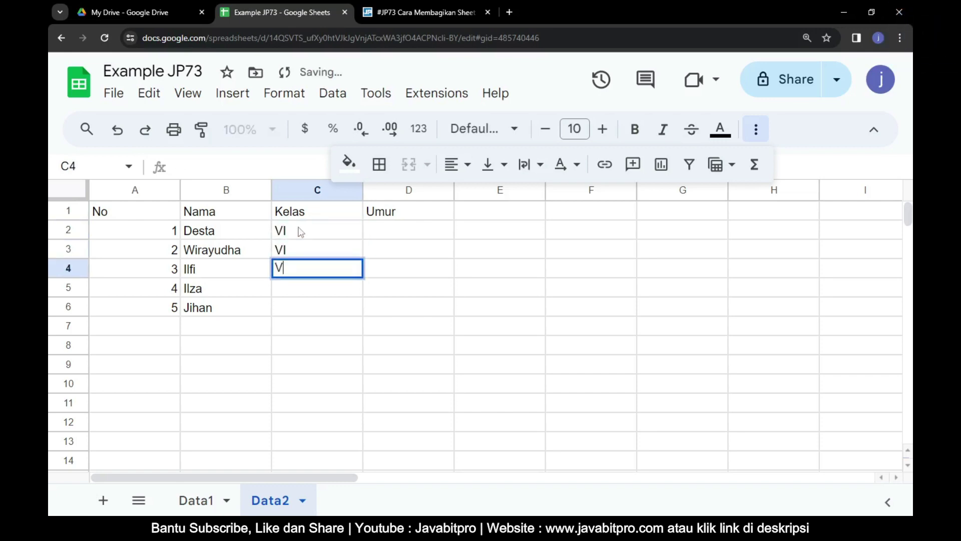
text(I)
key(Return)
text(VI)
key(Return)
text(VI)
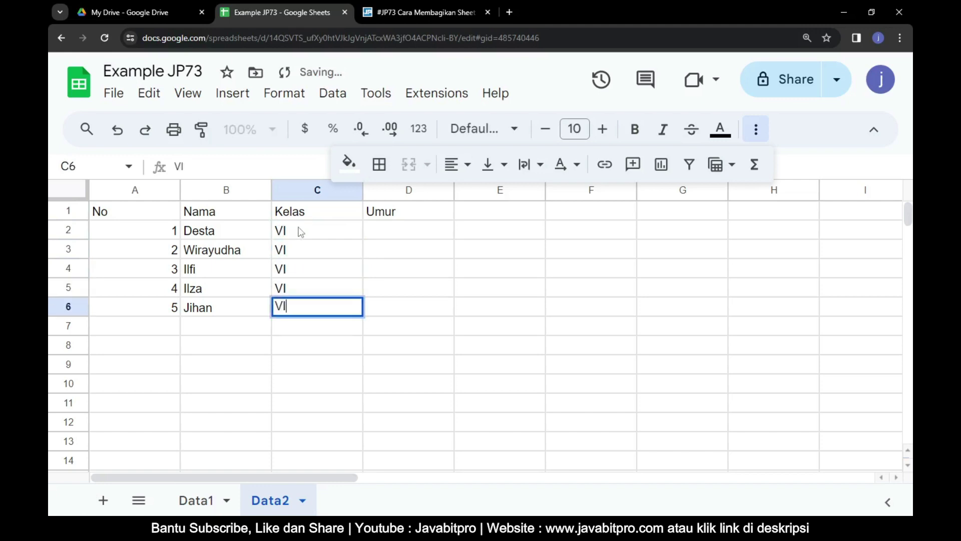
key(Return)
- Fill the Umur column D2:D6 with 25
click(385, 235)
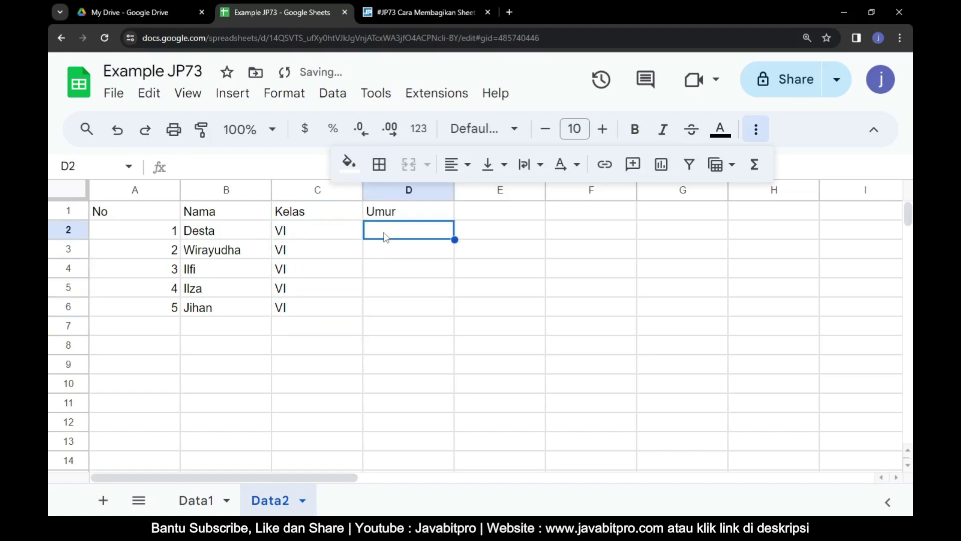
text(25)
key(Return)
text(2)
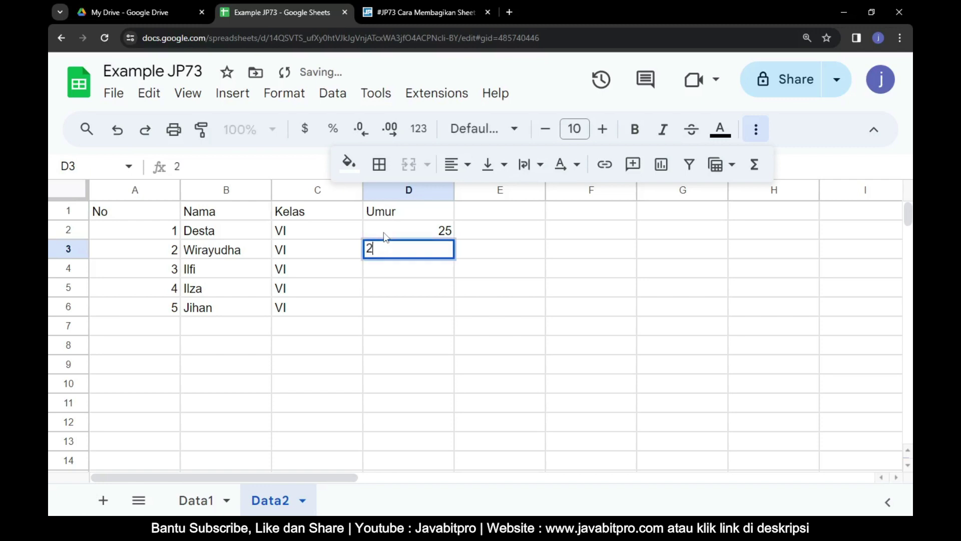
text(5)
key(Return)
text(25)
key(Return)
text(25)
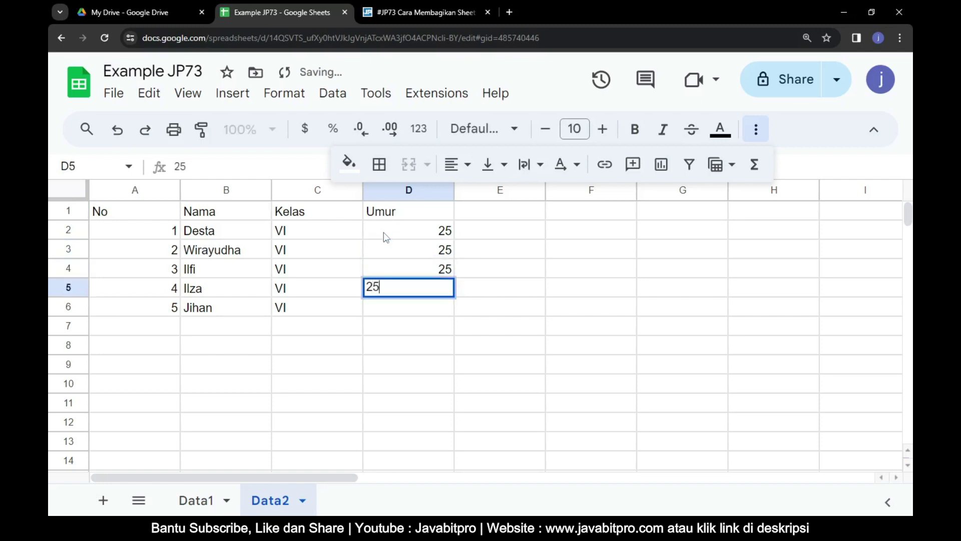
key(Return)
text(25)
key(Return)
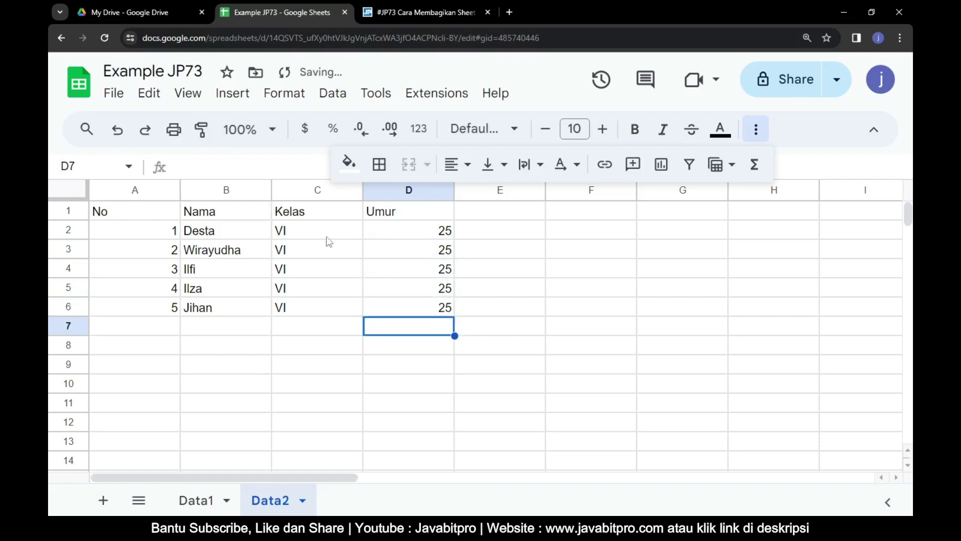
- Make header row A1:D1 centred, bold, with all borders and a yellow fill
drag(120, 217, 434, 209)
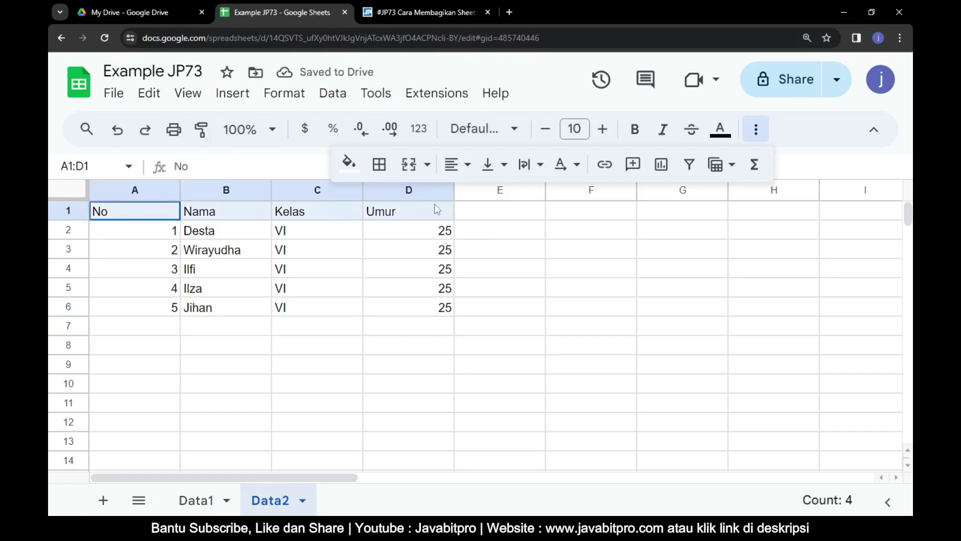
click(462, 166)
click(484, 197)
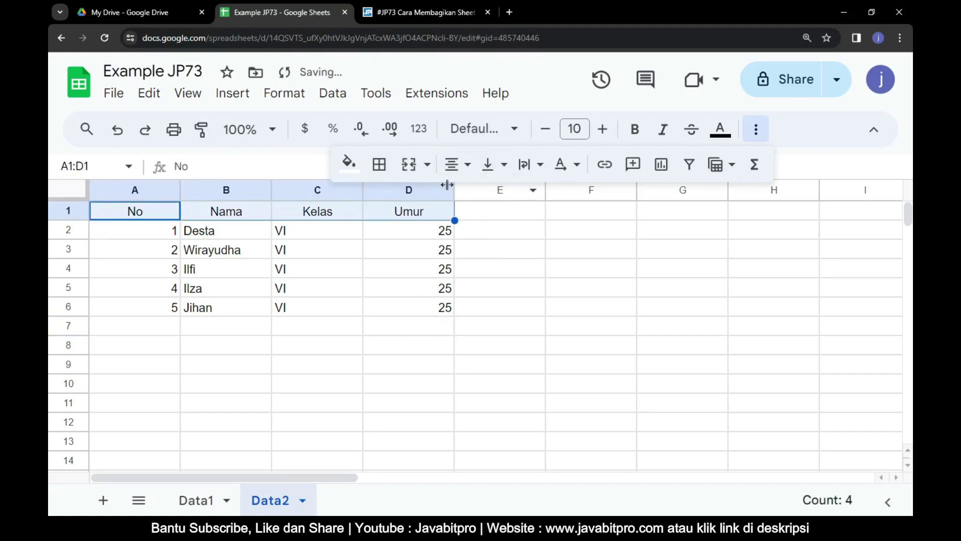
click(384, 168)
click(389, 203)
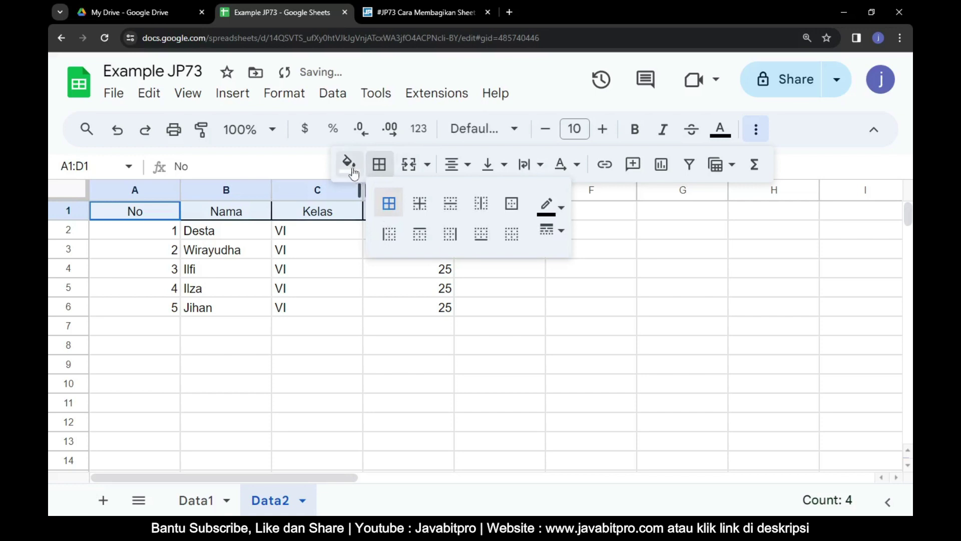
click(349, 162)
click(417, 248)
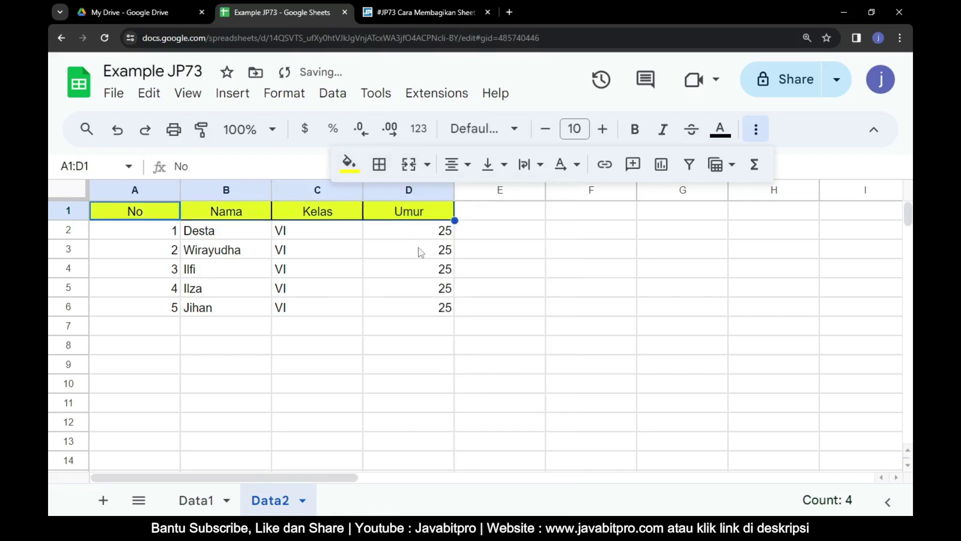
key(ctrl+b)
click(605, 251)
click(754, 134)
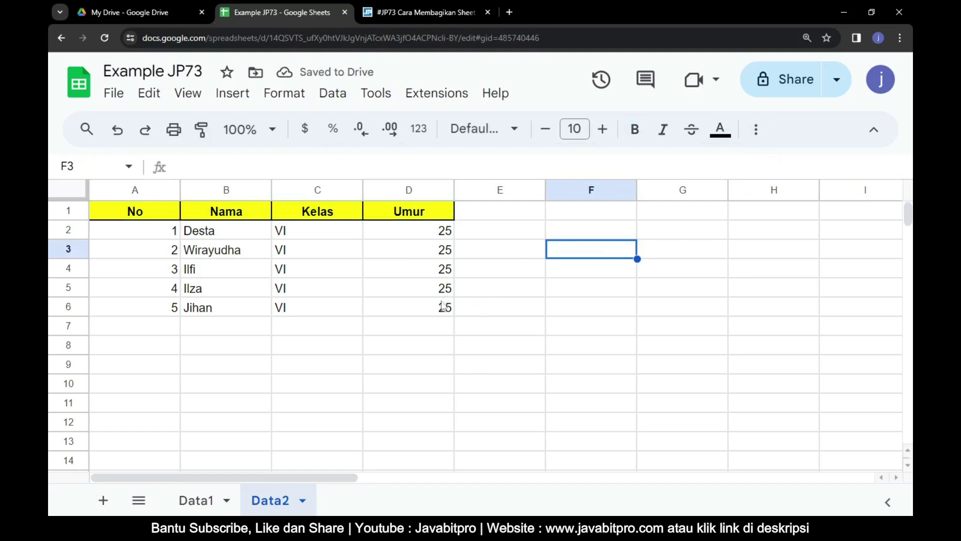
click(398, 350)
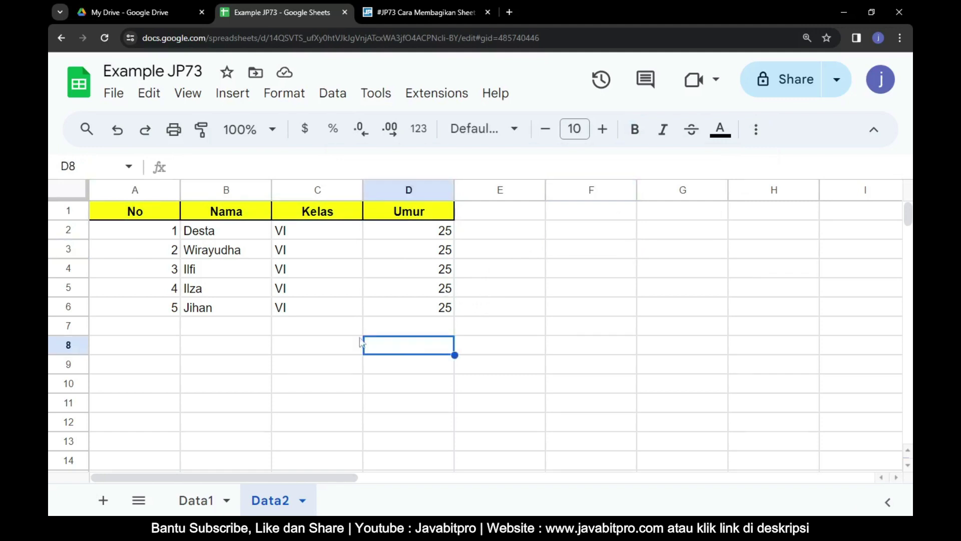
- Review tutorial step 2 on opening Extensions > Apps Script, then return to Example JP73
click(426, 12)
scroll(440, 243, down, 2)
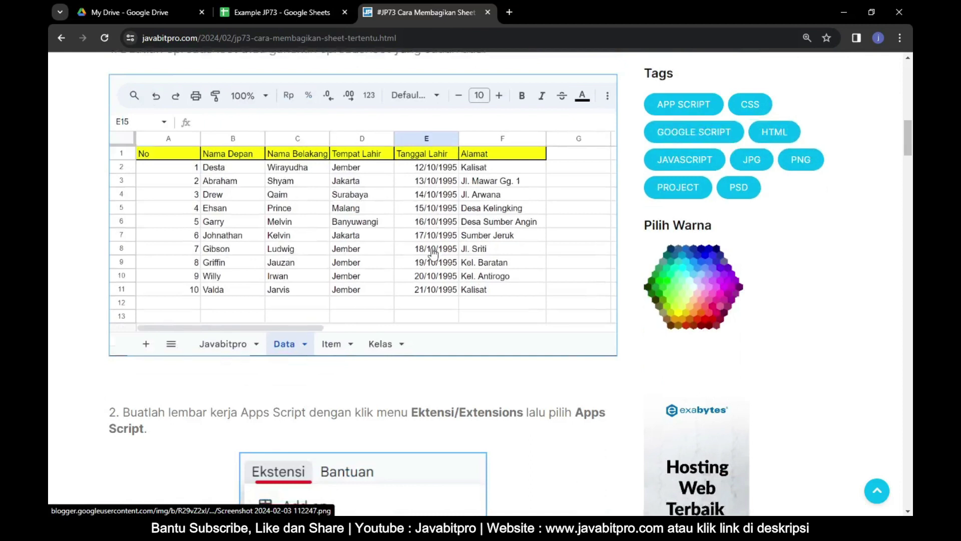
scroll(423, 258, down, 2)
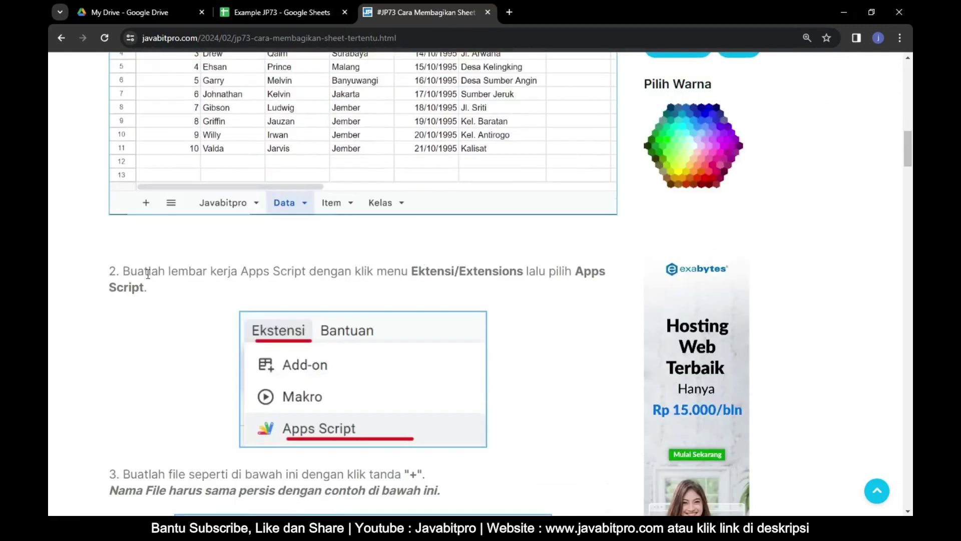
drag(137, 271, 394, 273)
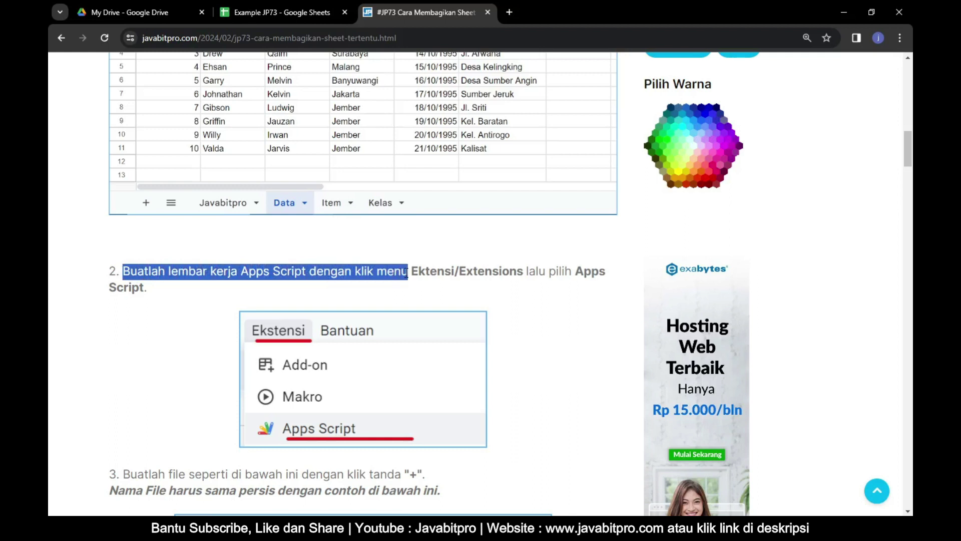
drag(413, 271, 604, 272)
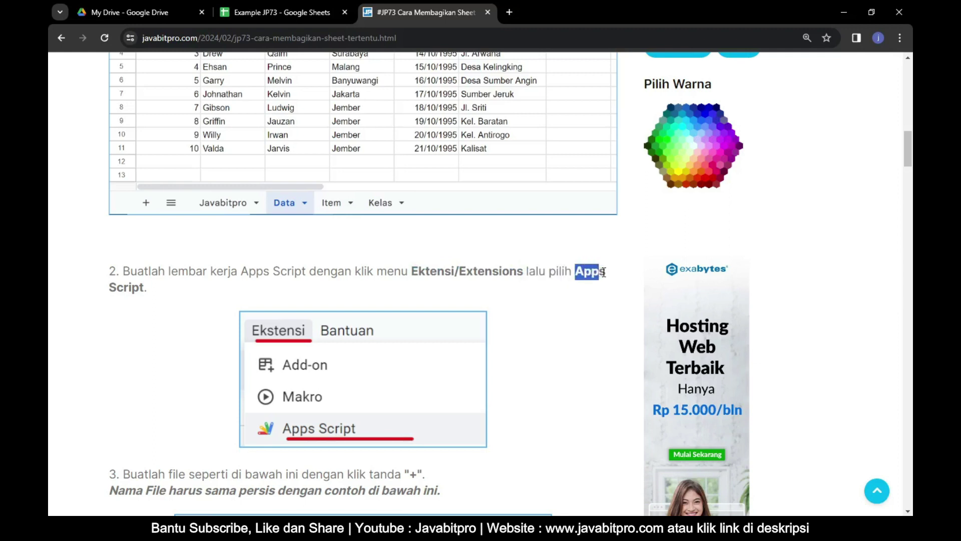
drag(120, 289, 151, 292)
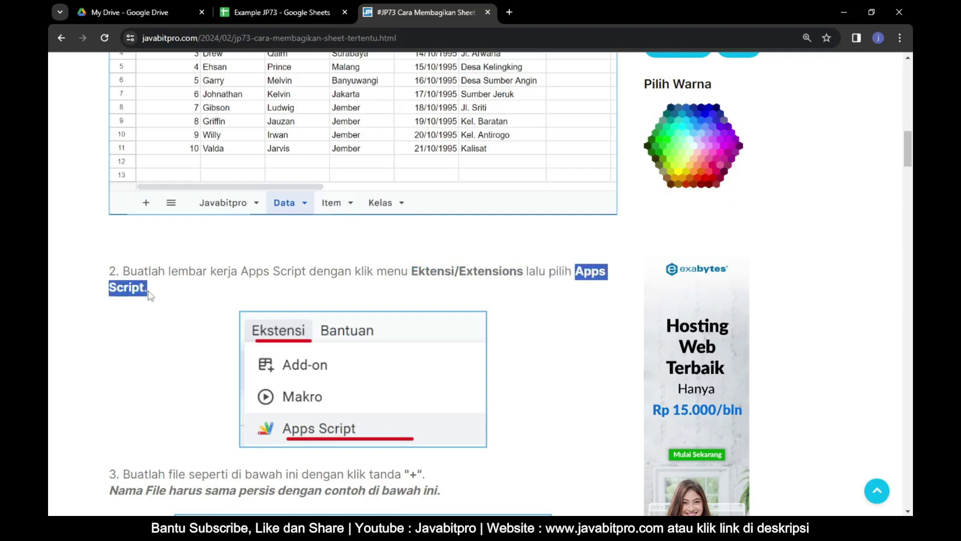
click(165, 293)
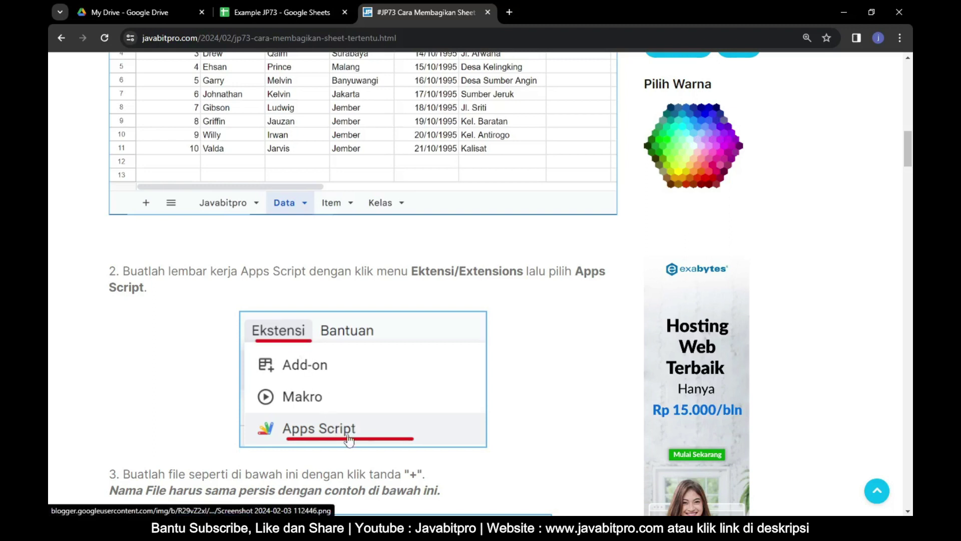
click(314, 13)
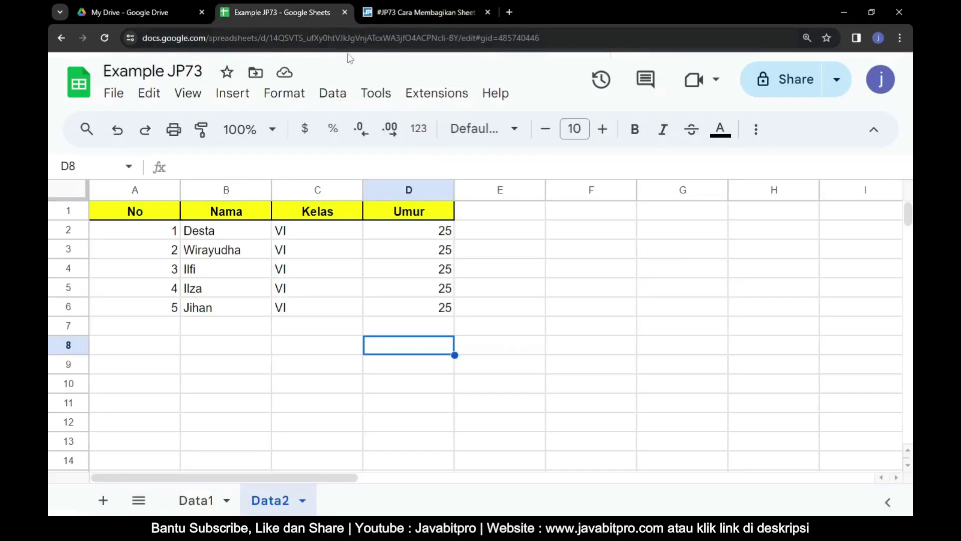
- Create a bound Apps Script project via Extensions > Apps Script and zoom to 175%
click(447, 94)
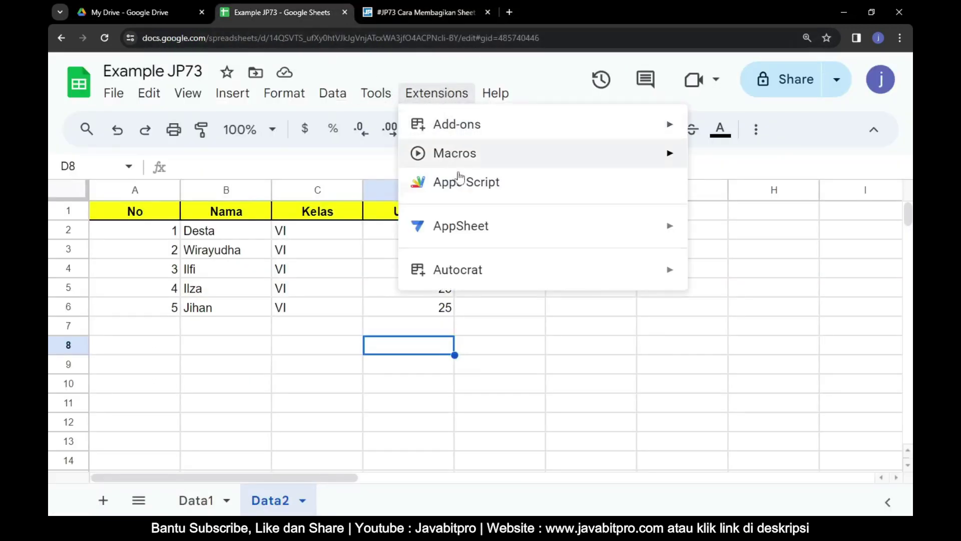
click(471, 189)
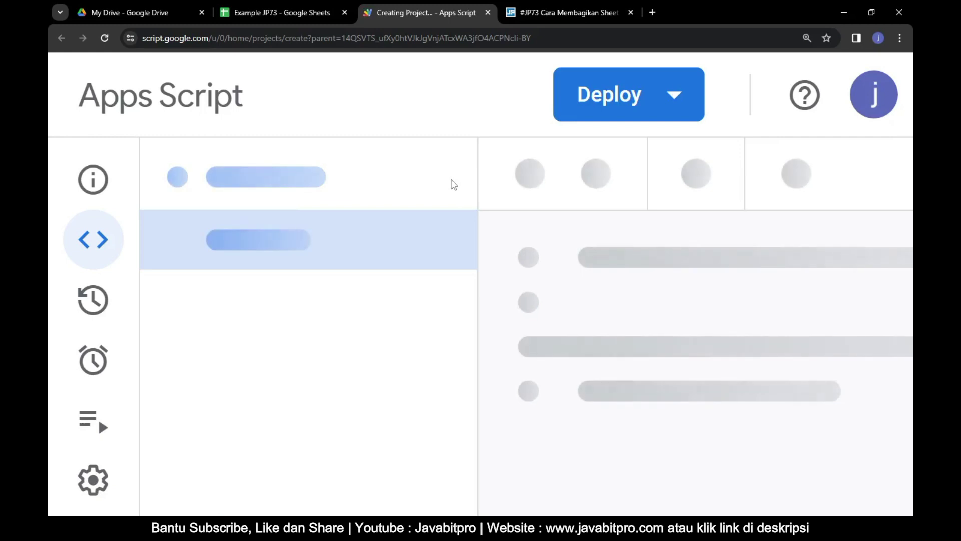
key(ctrl+minus)
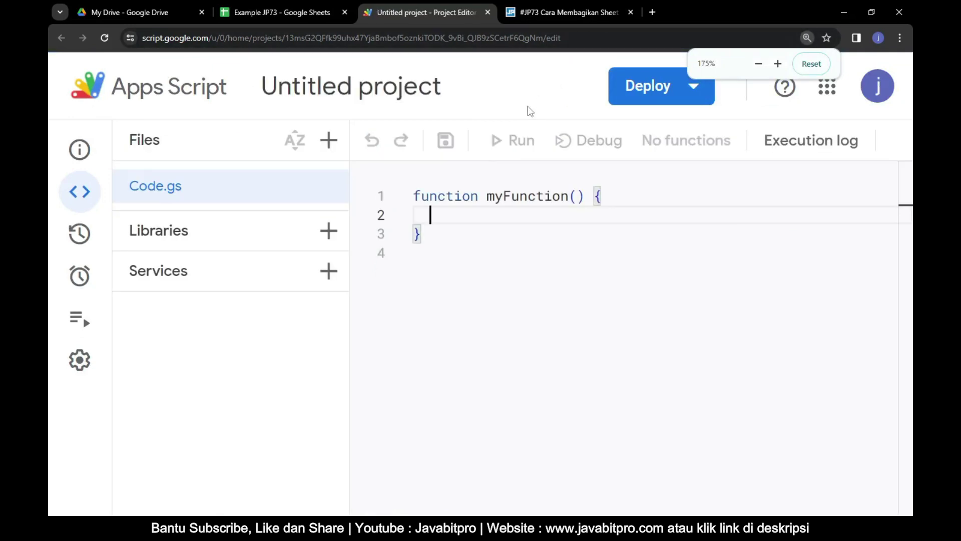
- Review tutorial step 3's required files: Code.gs, Index.html, Stylesheet.html and visit.html
click(566, 6)
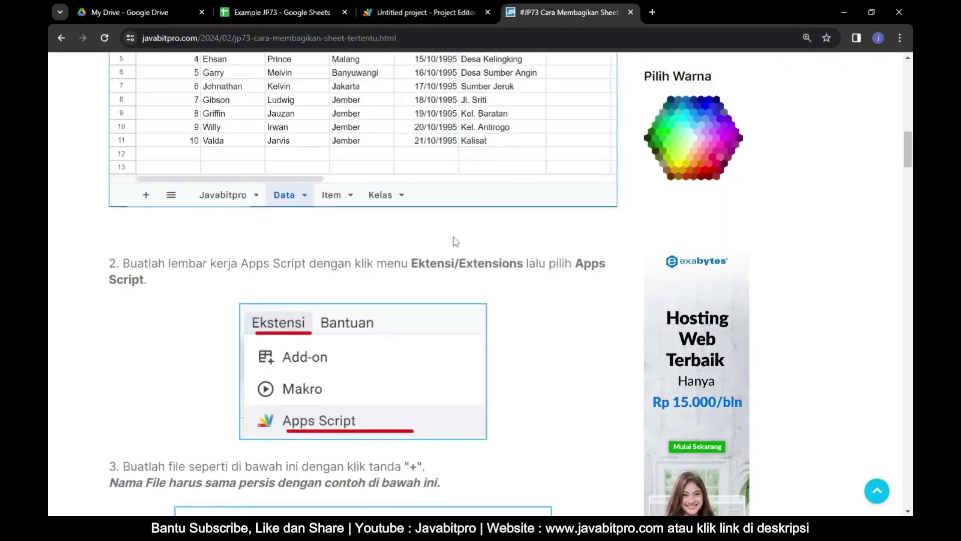
scroll(452, 236, down, 3)
scroll(449, 235, down, 3)
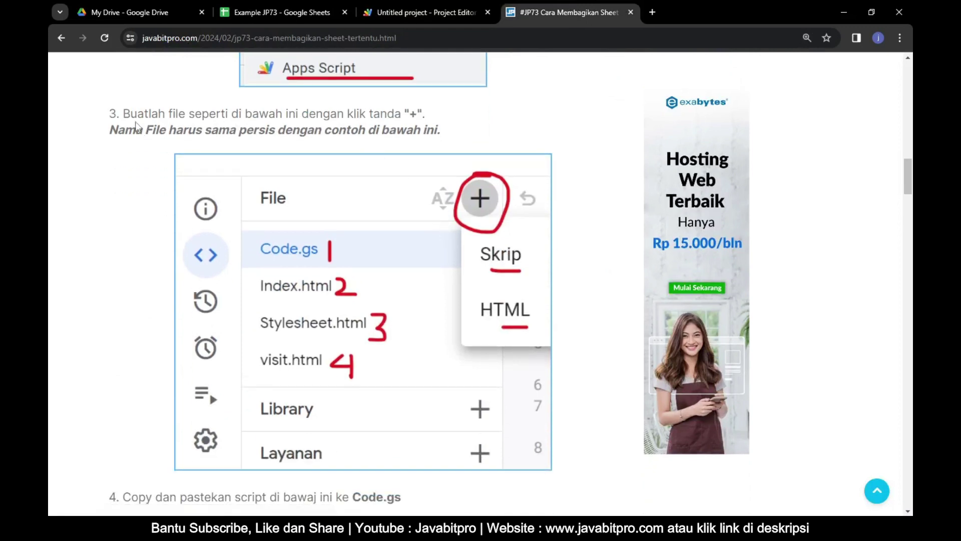
drag(125, 117, 402, 113)
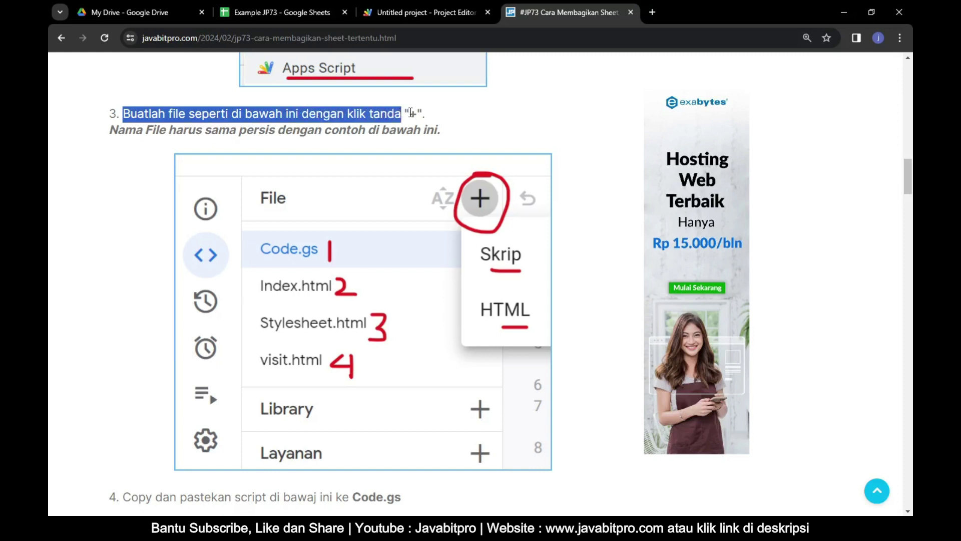
double_click(411, 112)
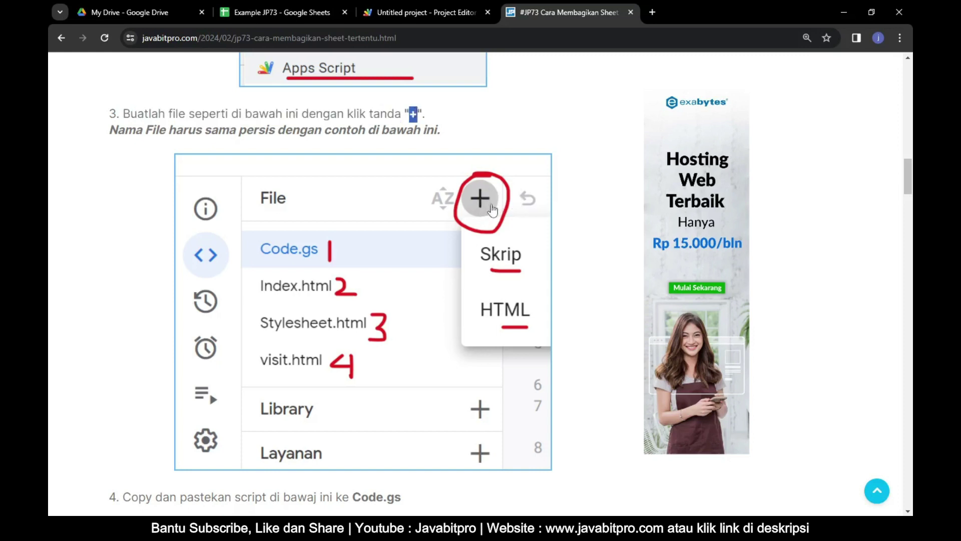
mouse_move(114, 129)
mouse_down()
mouse_move(292, 144)
mouse_move(437, 129)
mouse_up()
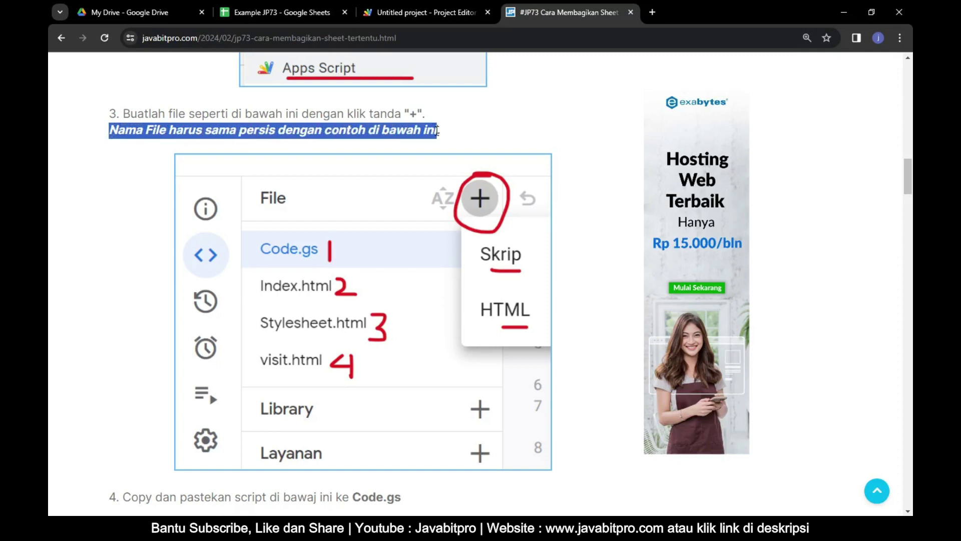
click(145, 208)
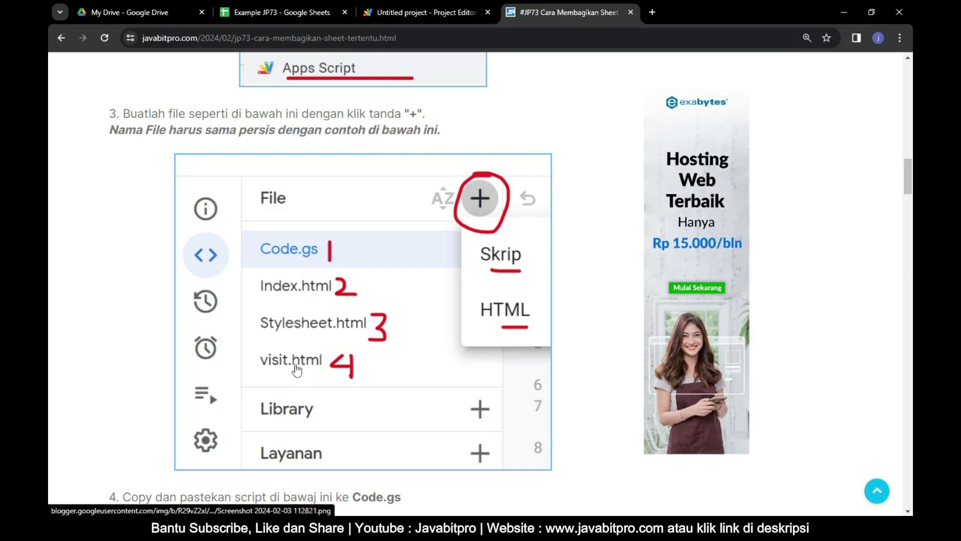
click(409, 15)
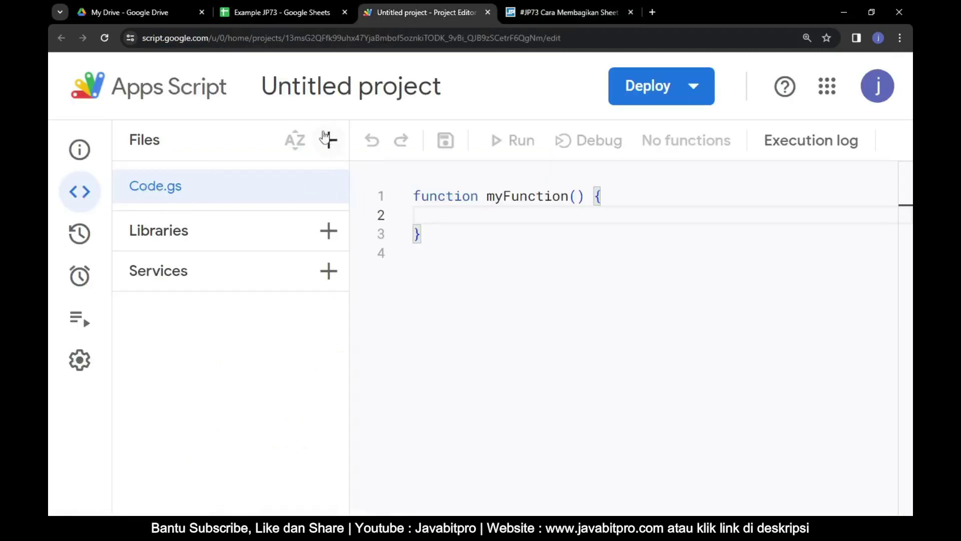
- Add HTML files Index, Stylesheet and visit to the project, then view Code.gs
click(329, 141)
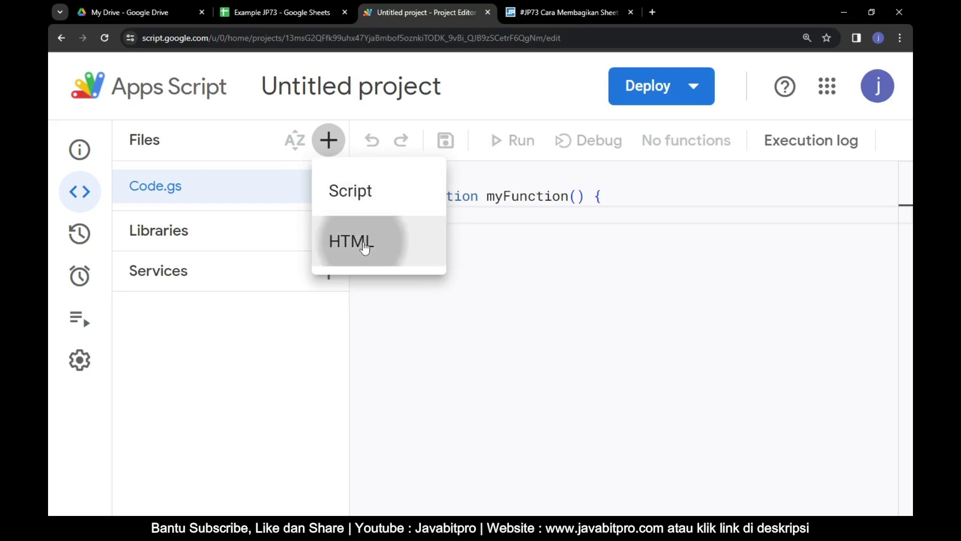
click(365, 244)
key(BackSpace)
text(Index)
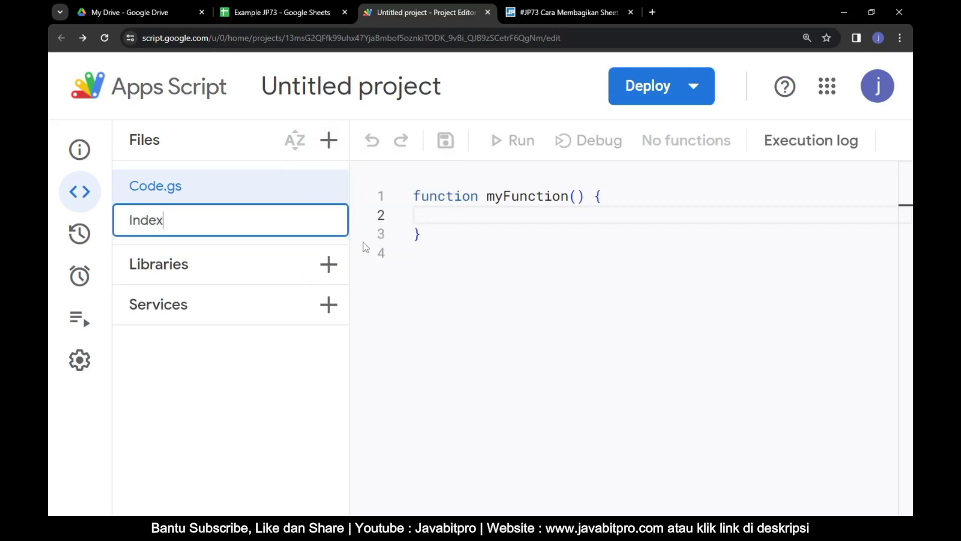
key(Return)
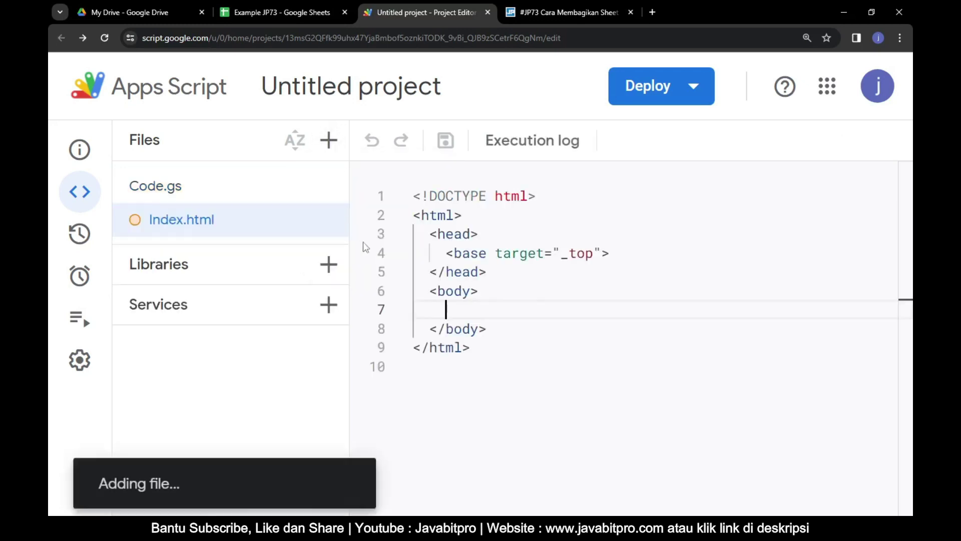
click(329, 140)
click(344, 252)
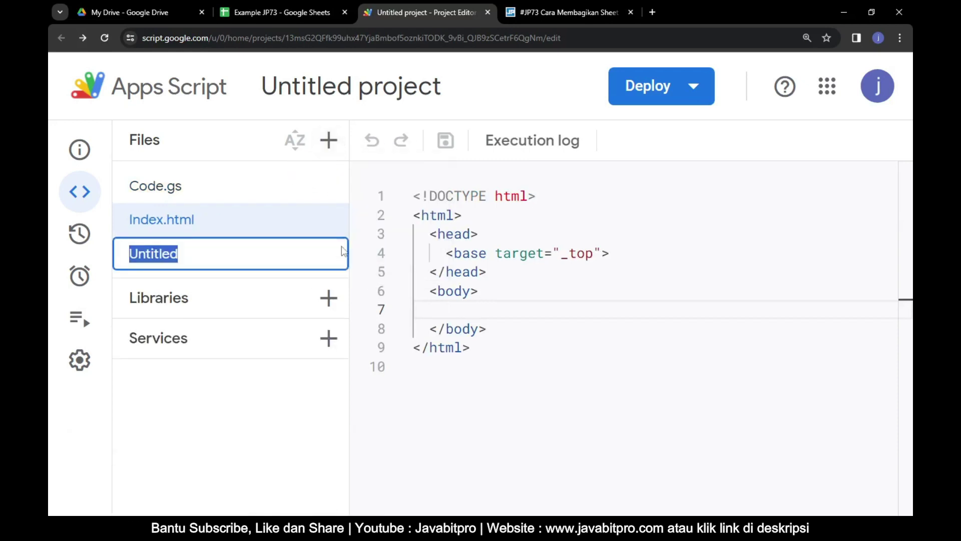
text(Stylesheet)
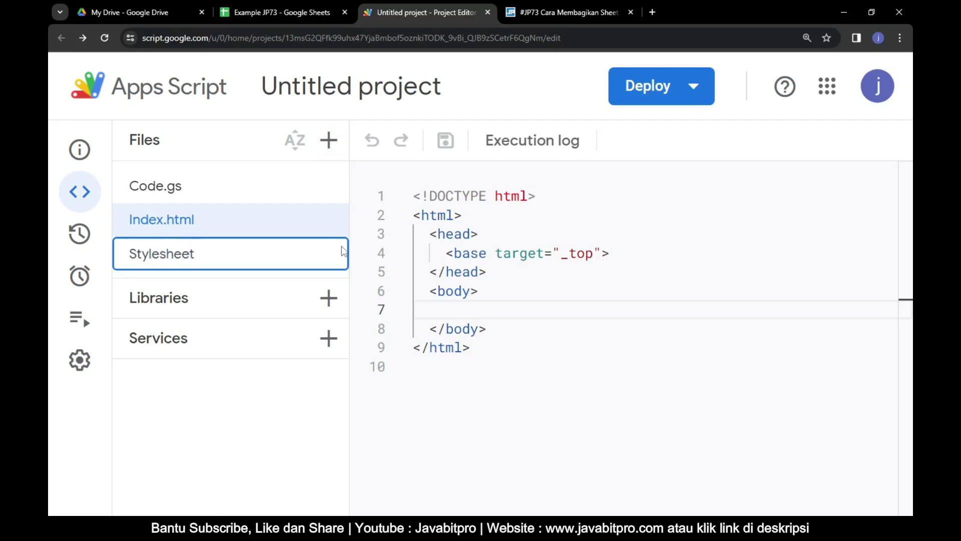
key(Return)
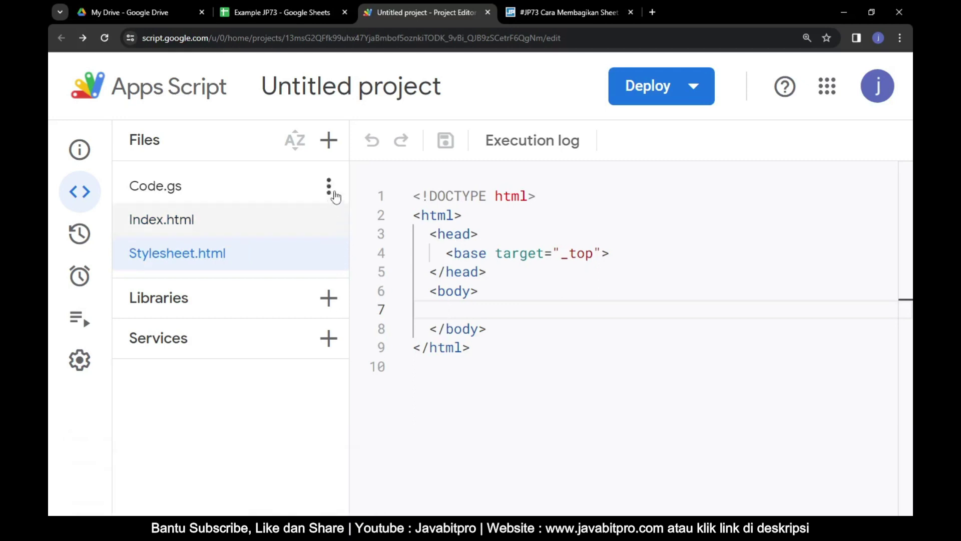
click(328, 140)
click(344, 241)
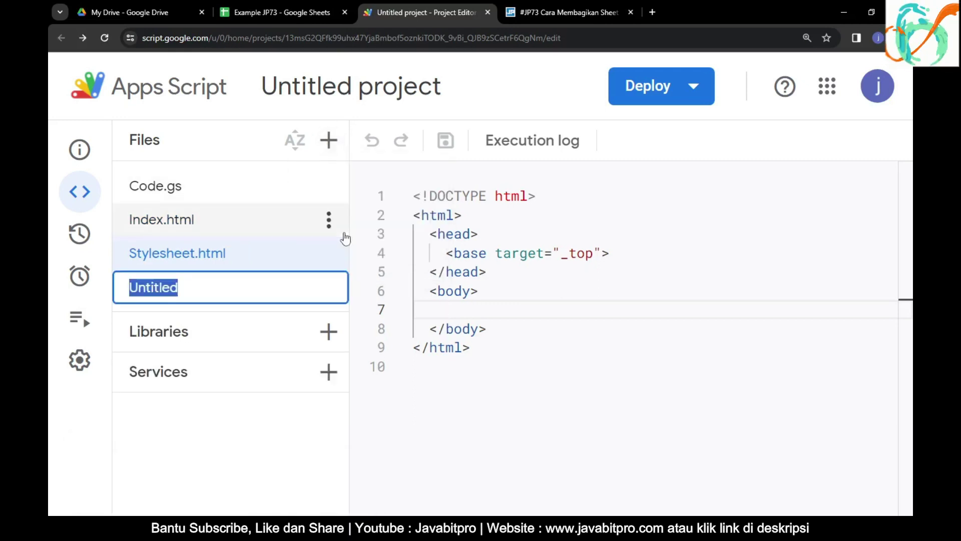
text(visit)
key(Return)
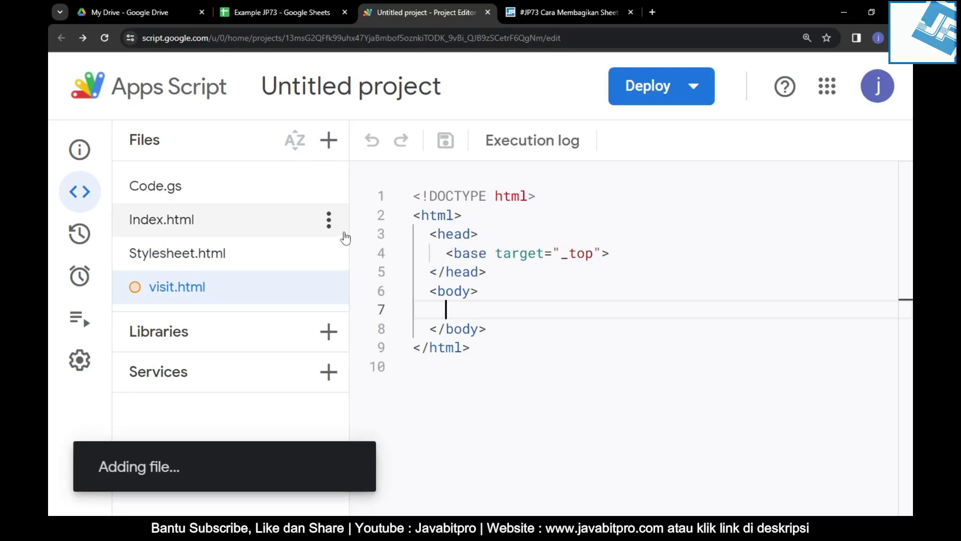
click(292, 201)
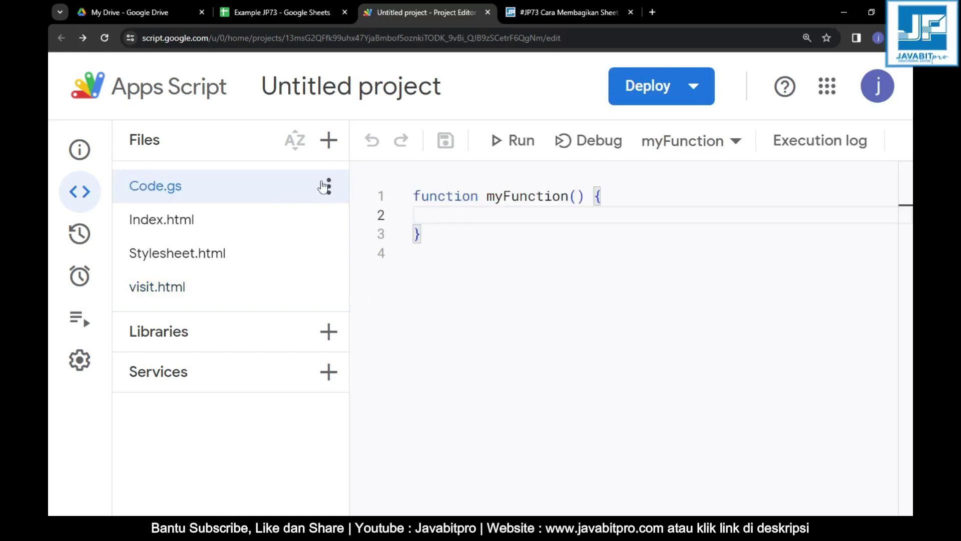
- Copy the full step 4 Code.gs script from the tutorial page
click(554, 12)
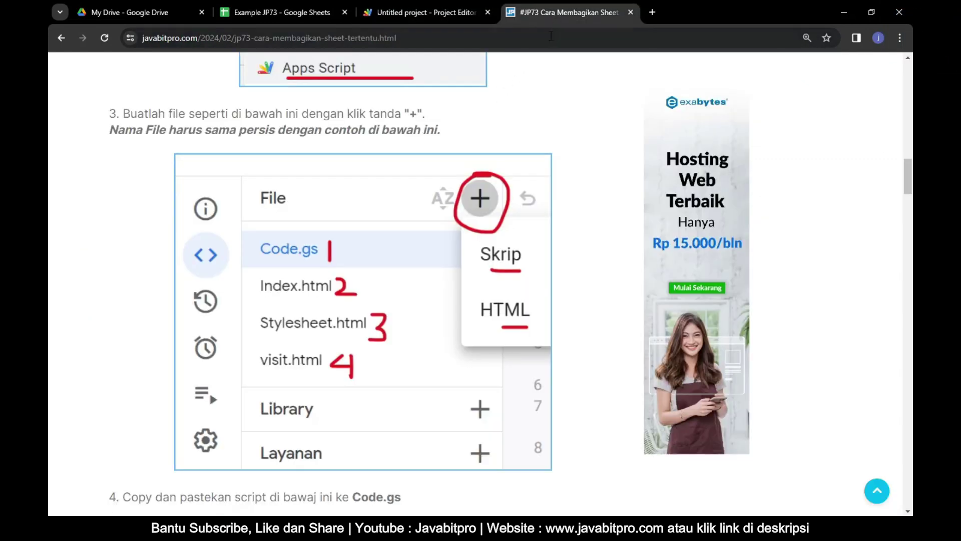
scroll(428, 225, down, 1)
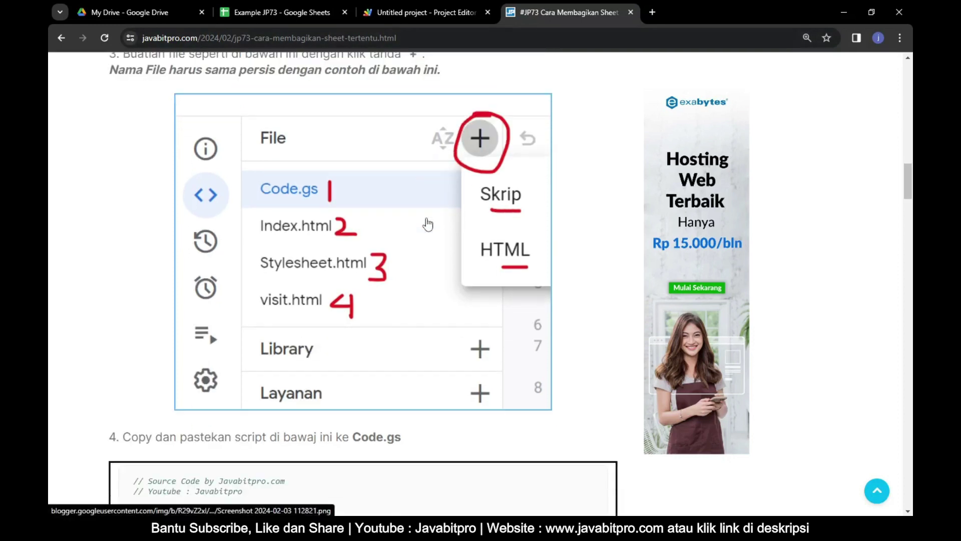
scroll(427, 225, down, 1)
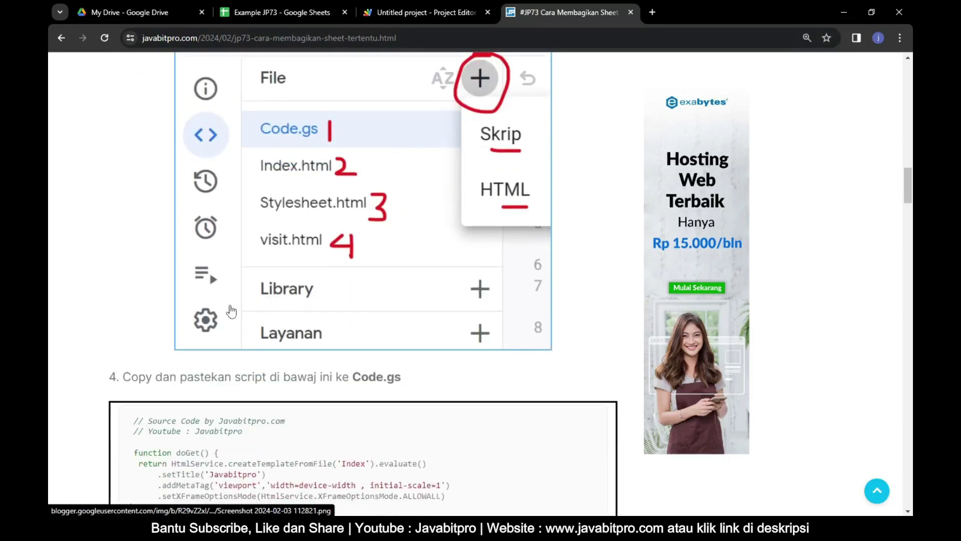
drag(130, 377, 405, 381)
click(224, 420)
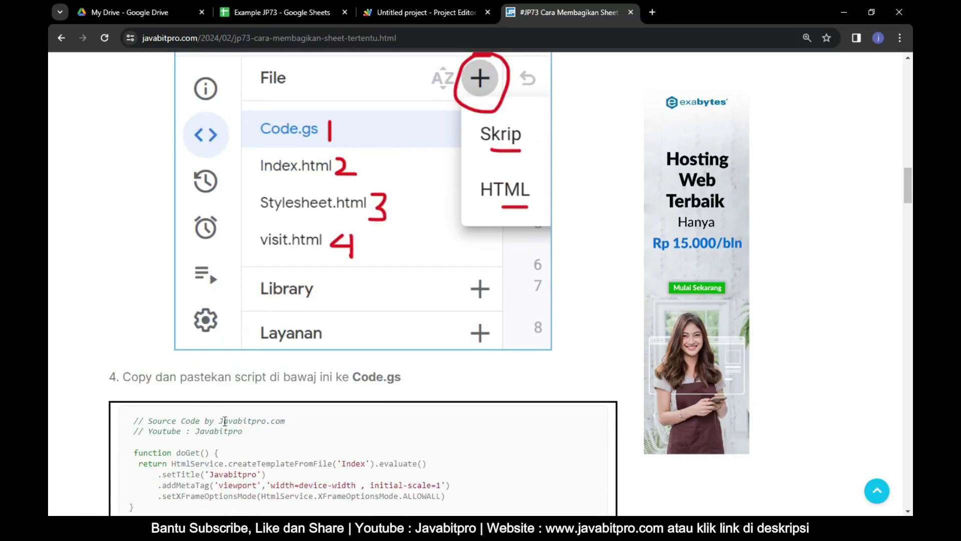
drag(135, 420, 459, 497)
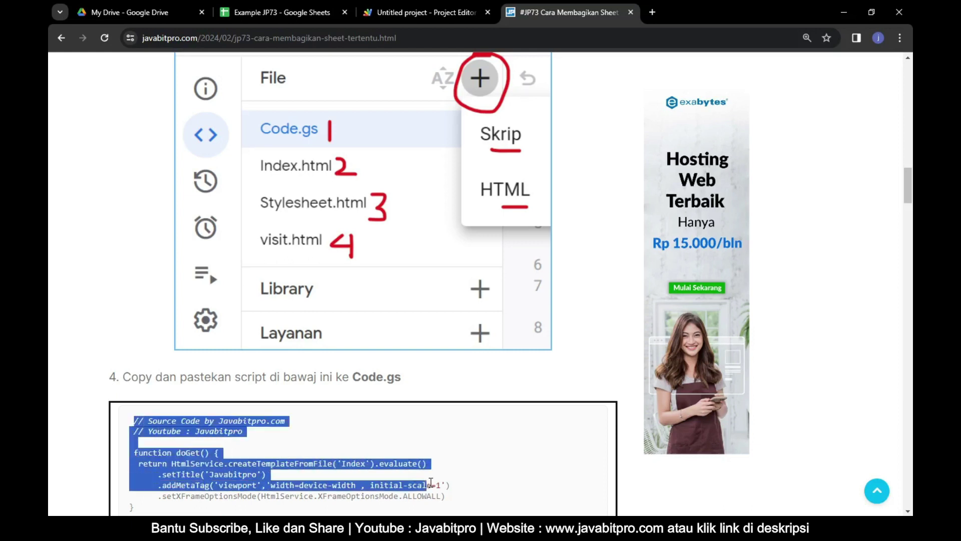
scroll(148, 143, down, 10)
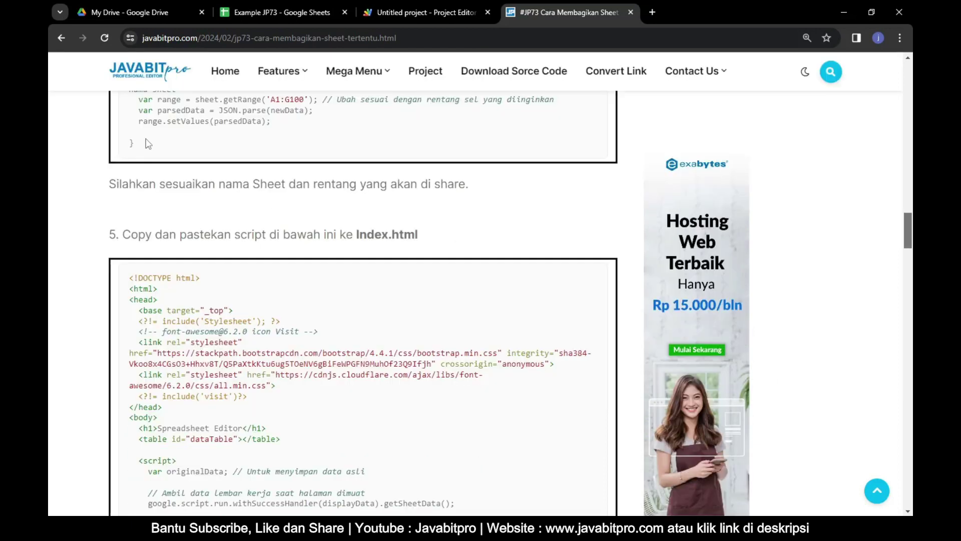
shift+click(148, 145)
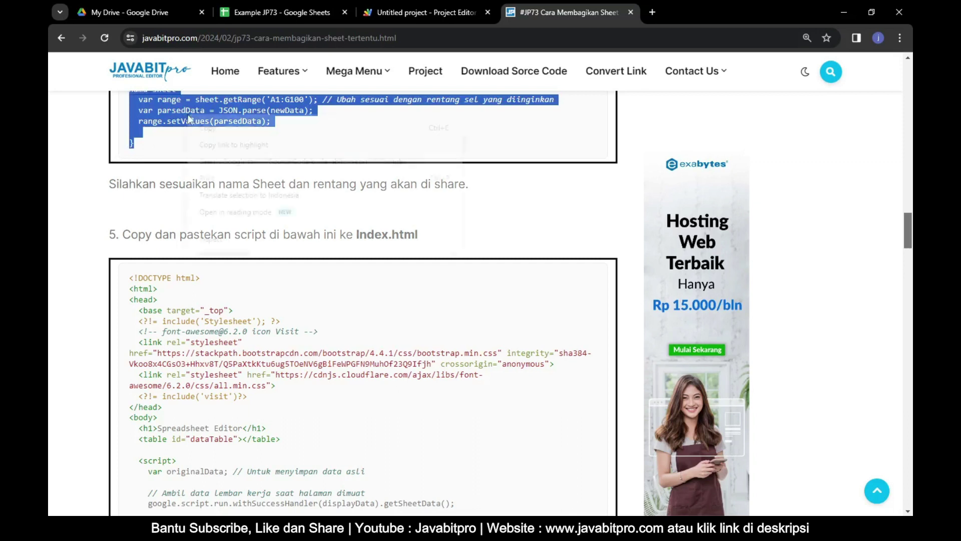
right_click(187, 117)
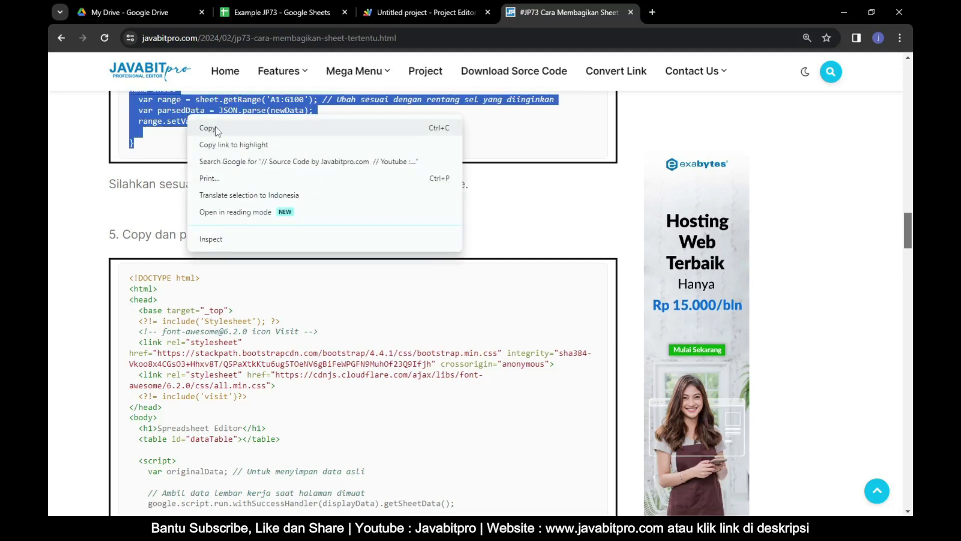
click(223, 128)
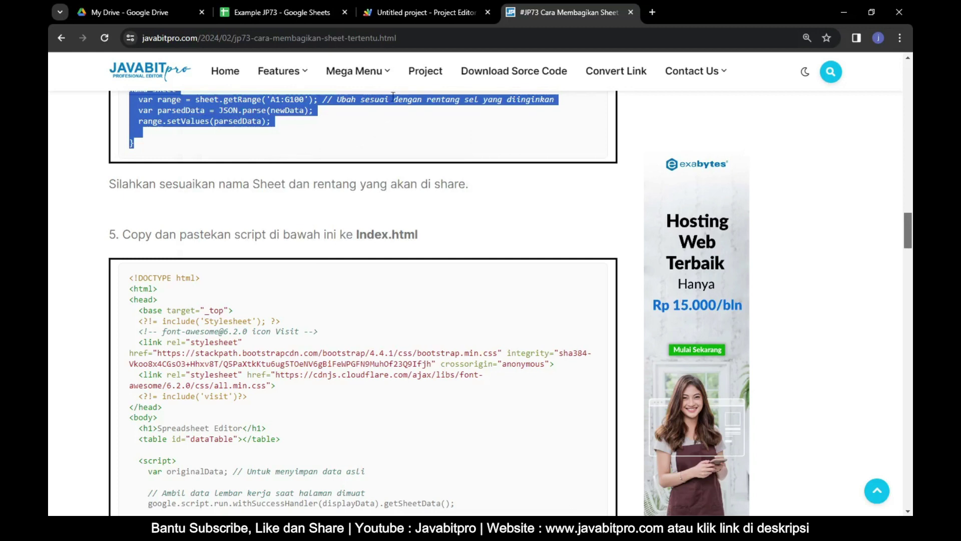
click(400, 2)
- Replace the placeholder myFunction in Code.gs with the copied tutorial code
key(ctrl+a)
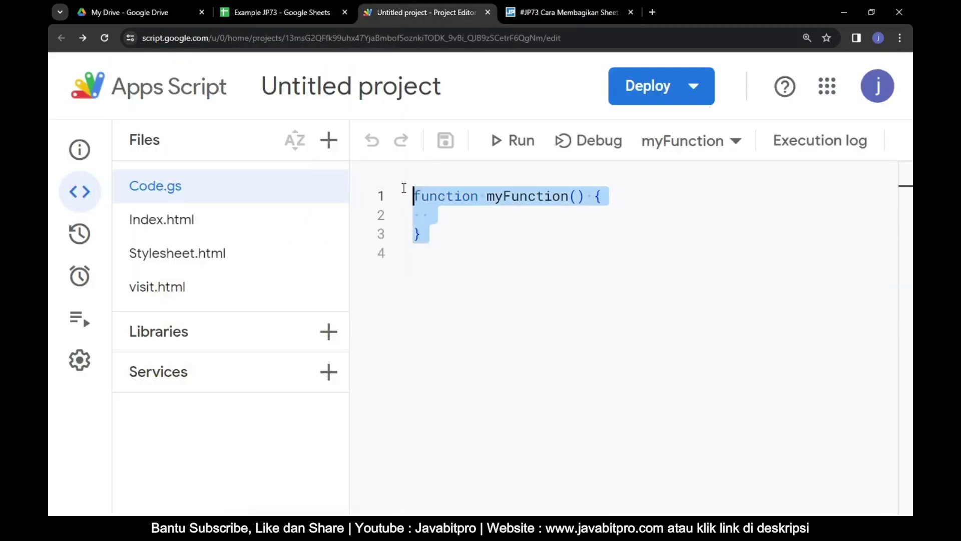
key(Delete)
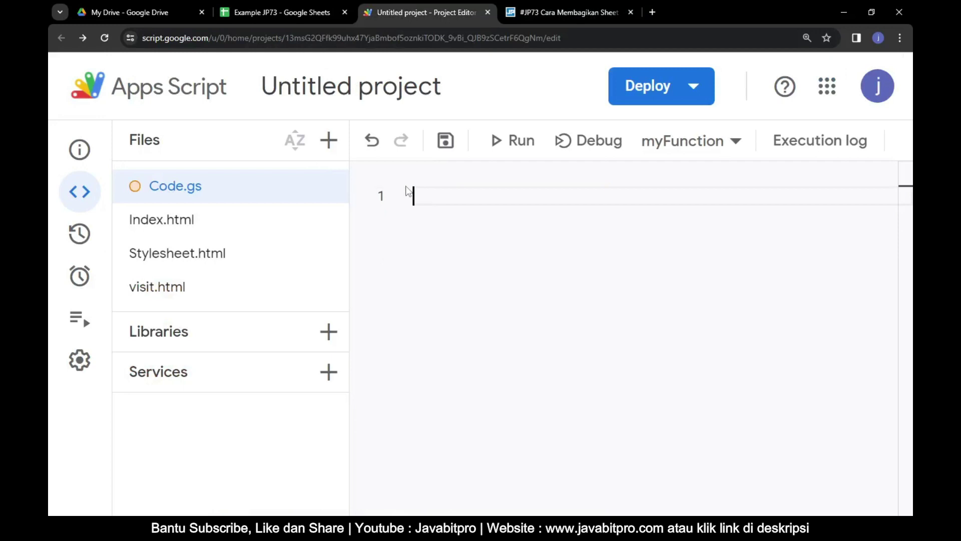
key(ctrl+plus)
key(ctrl+plus)
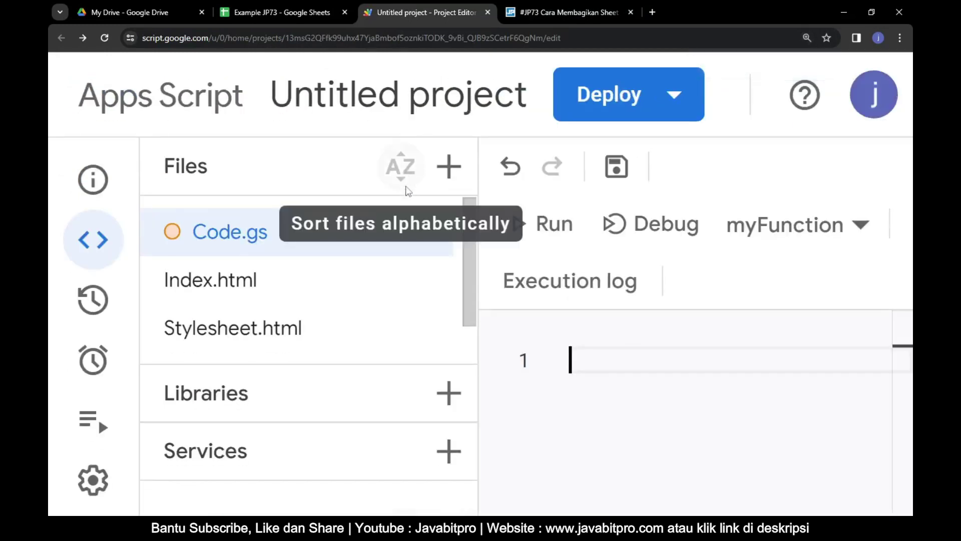
right_click(620, 361)
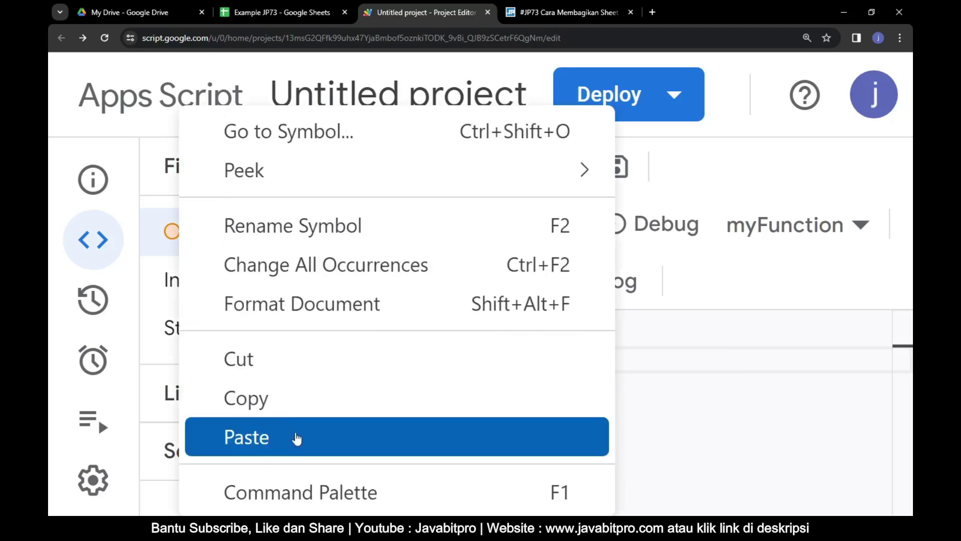
click(297, 441)
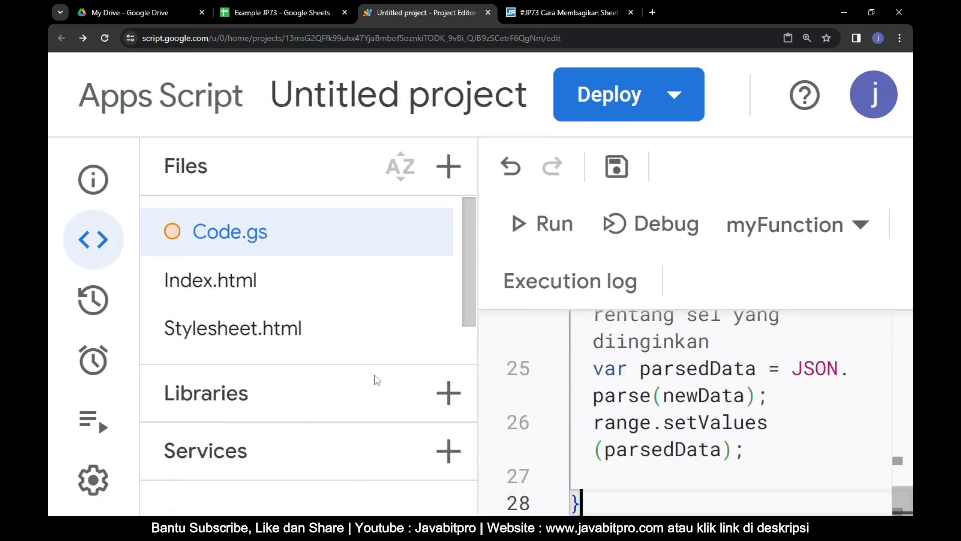
- Read the tutorial's note about adjusting the sheet name and range
click(546, 13)
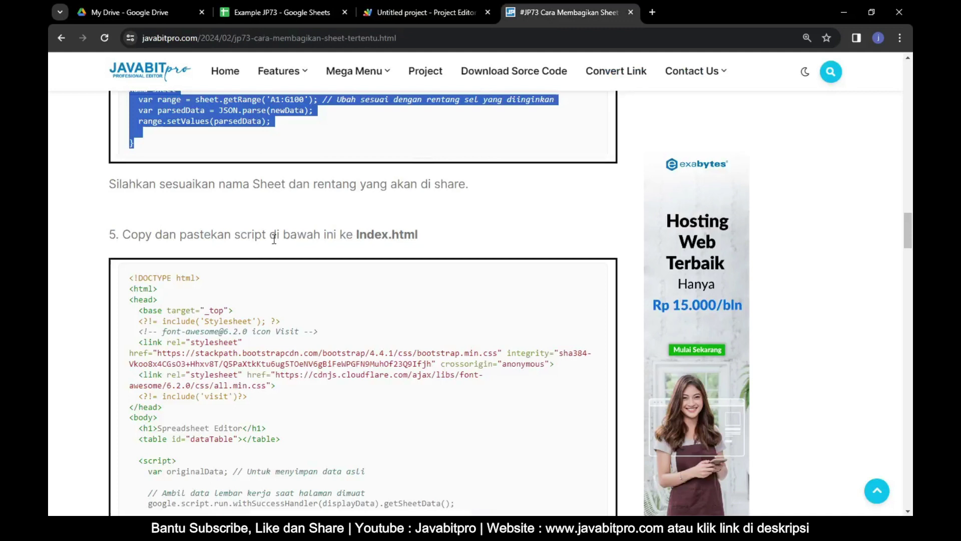
drag(109, 185, 481, 185)
click(484, 187)
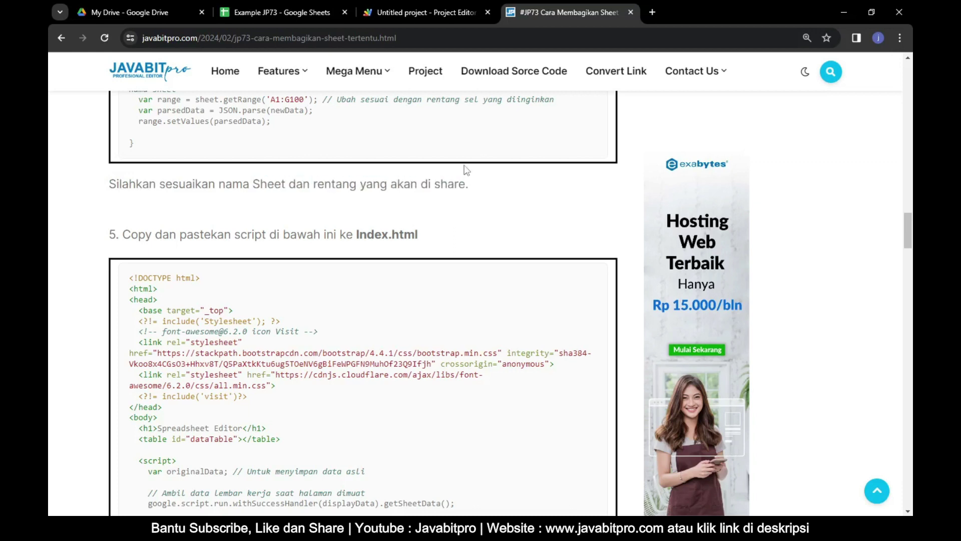
- Set a breakpoint on line 17 and select the sheet name Data in getSheetByName
click(435, 11)
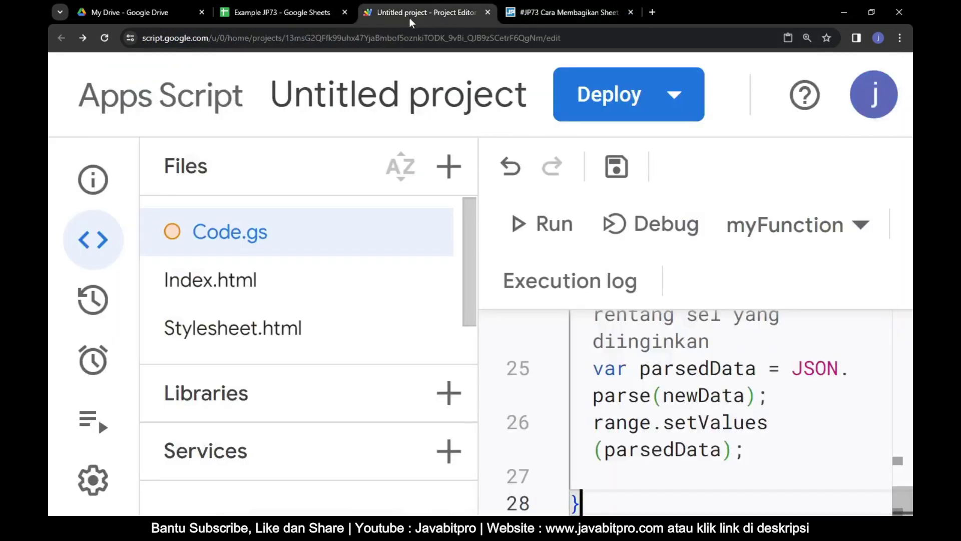
scroll(749, 346, up, 5)
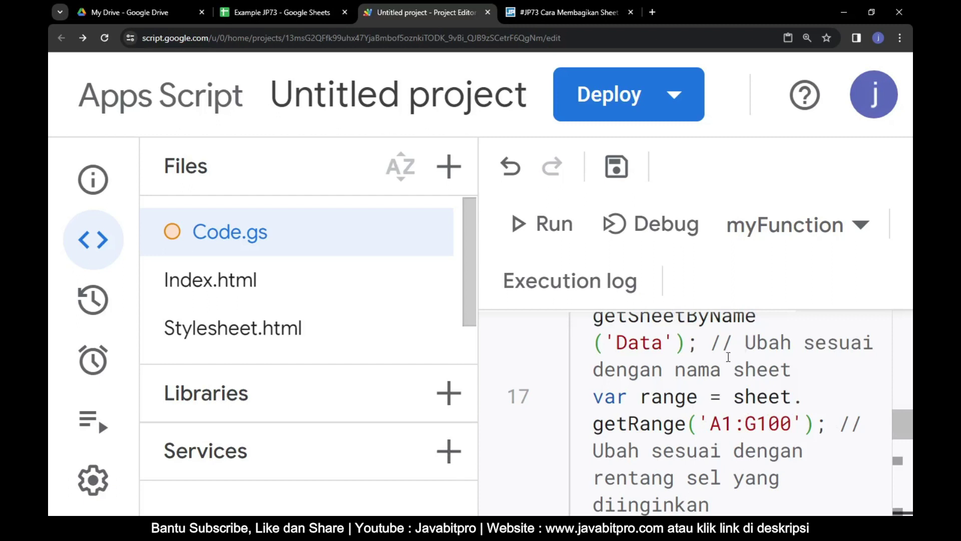
click(492, 395)
drag(746, 344, 870, 344)
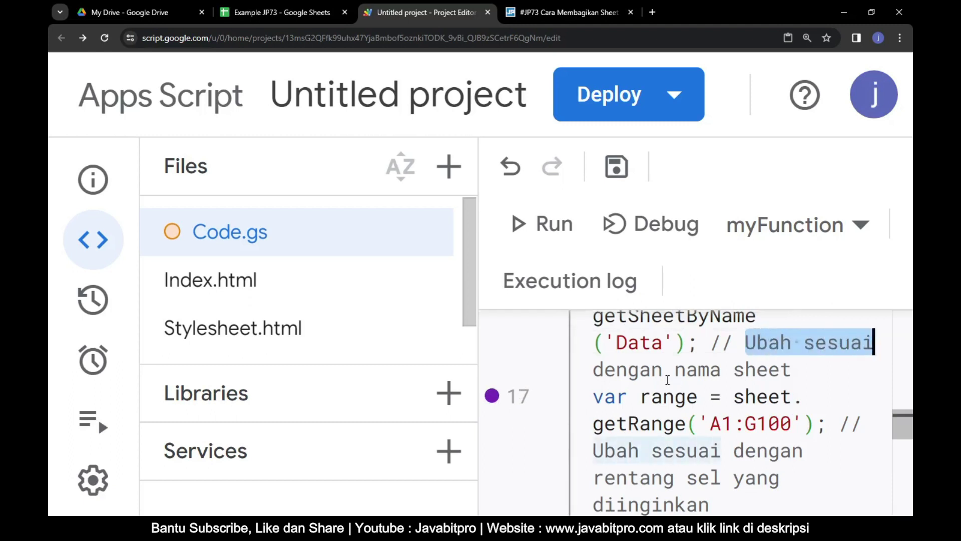
drag(594, 370, 791, 371)
click(791, 371)
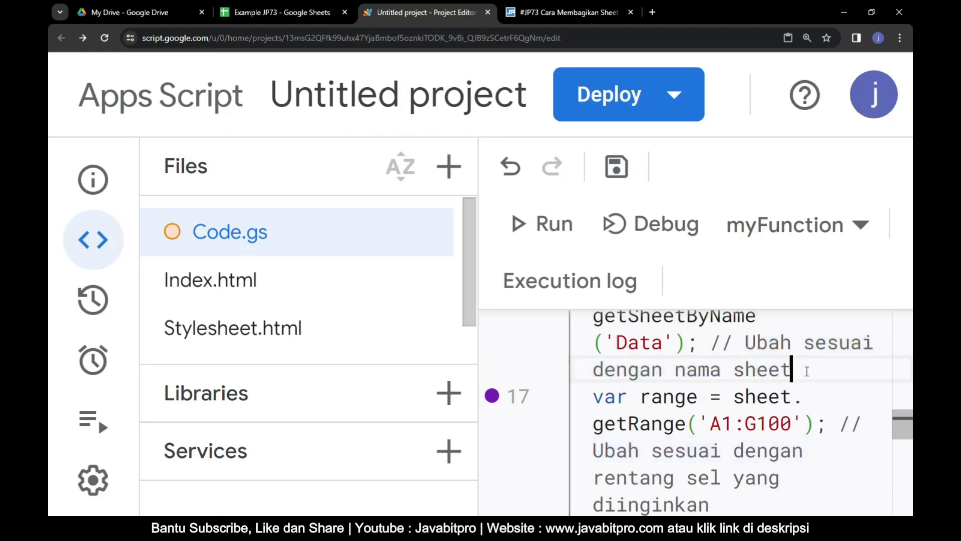
click(617, 344)
drag(616, 342, 663, 342)
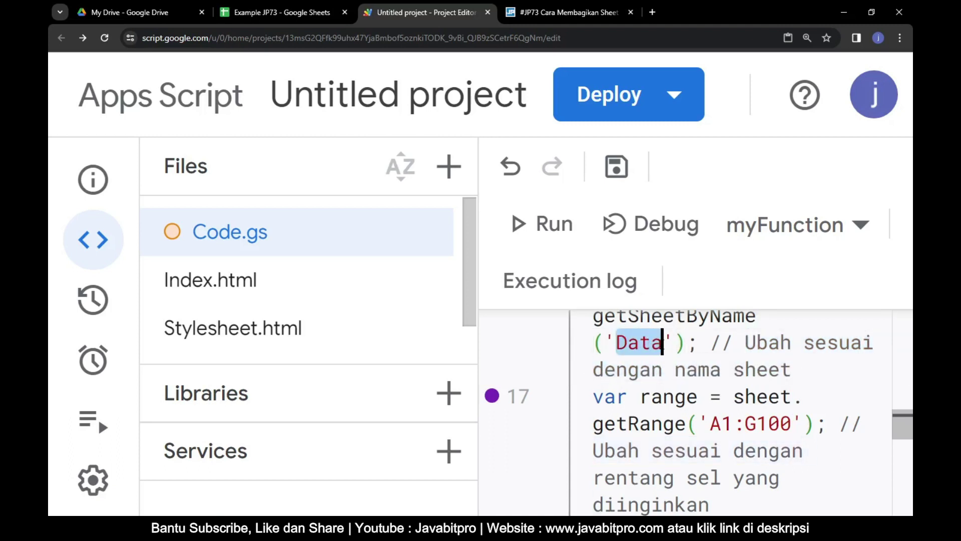
- Copy the Data2 sheet name from the Example JP73 spreadsheet's tab
click(275, 12)
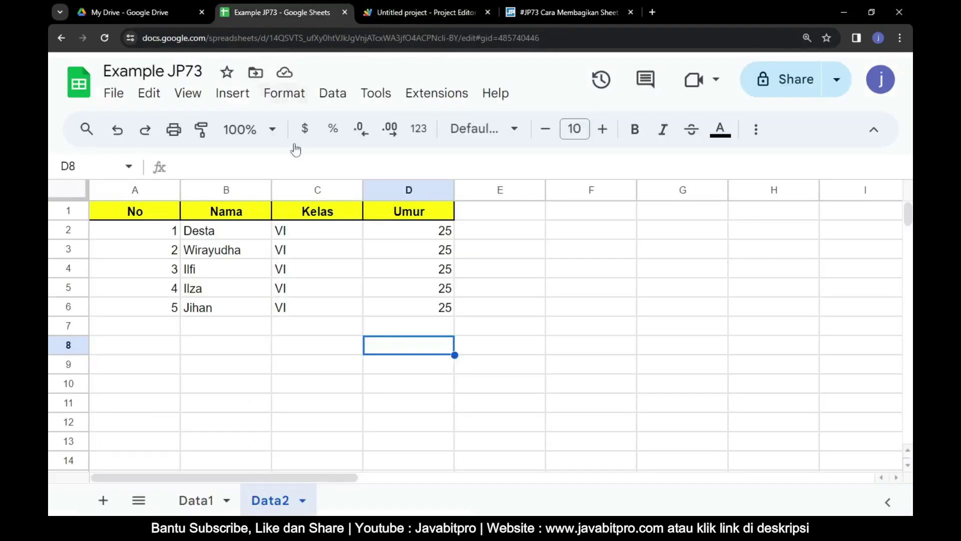
click(237, 495)
click(270, 500)
double_click(275, 502)
right_click(275, 503)
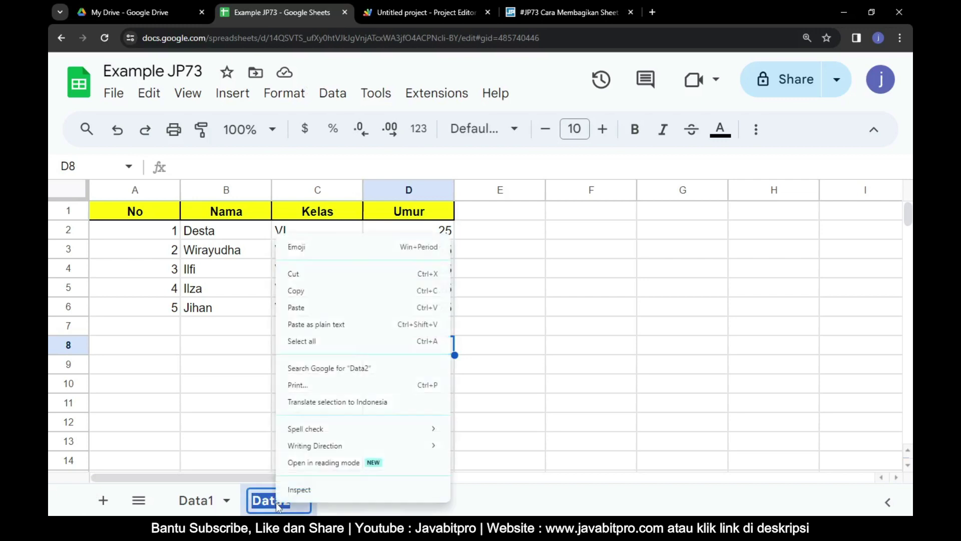
click(303, 291)
- Paste Data2 over 'Data' in the getSheetByName call in Code.gs
click(478, 7)
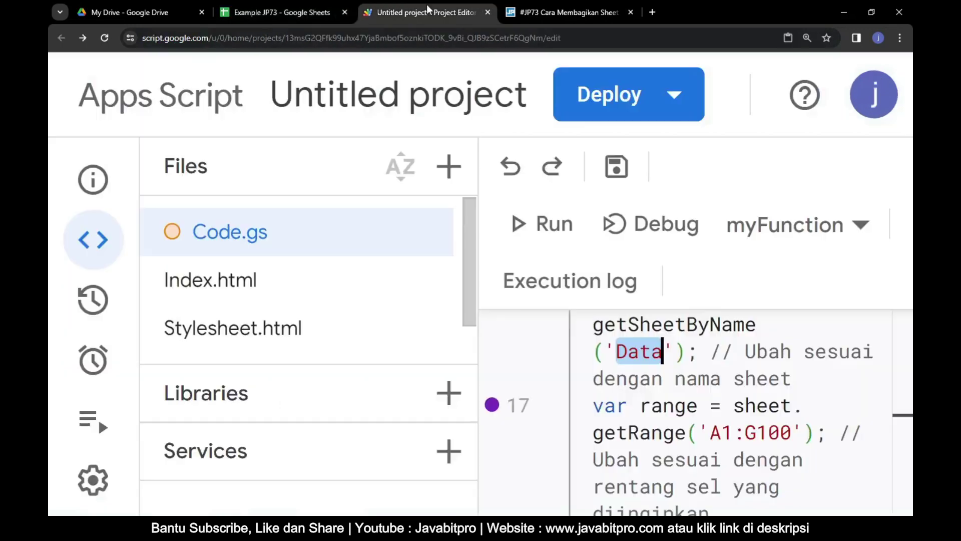
click(647, 353)
right_click(647, 354)
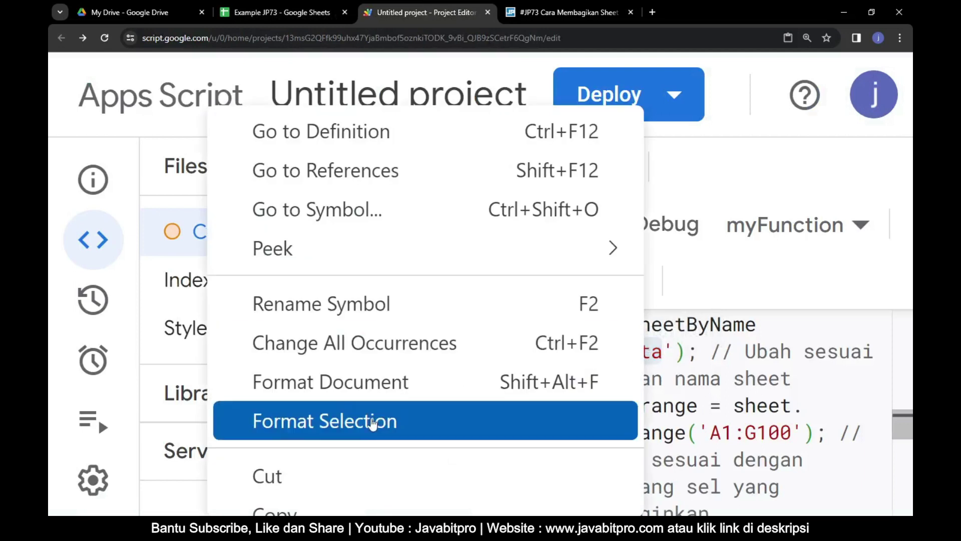
scroll(375, 423, down, 3)
click(311, 436)
- Review the new sheet name Data2 and the A1:G100 range comment in the code
drag(616, 351, 674, 351)
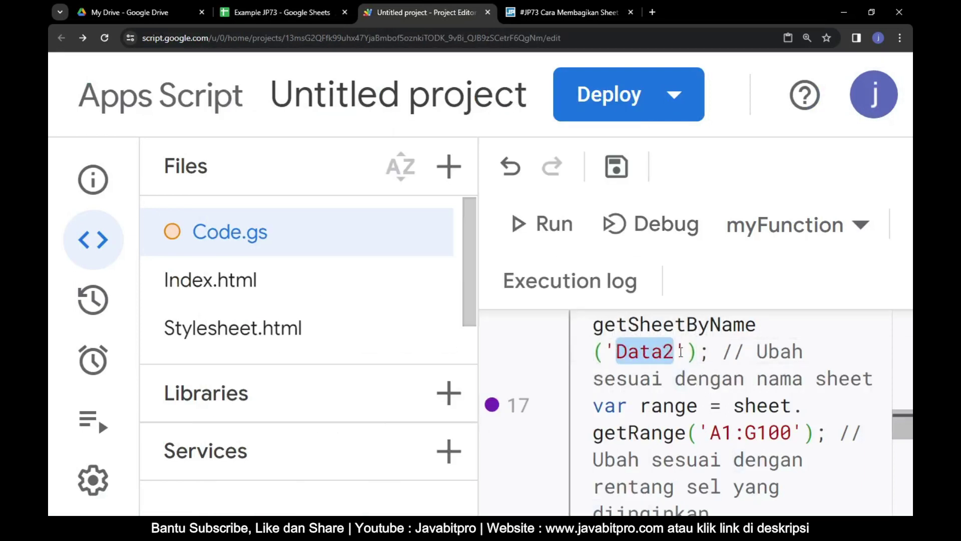
scroll(904, 424, down, 1)
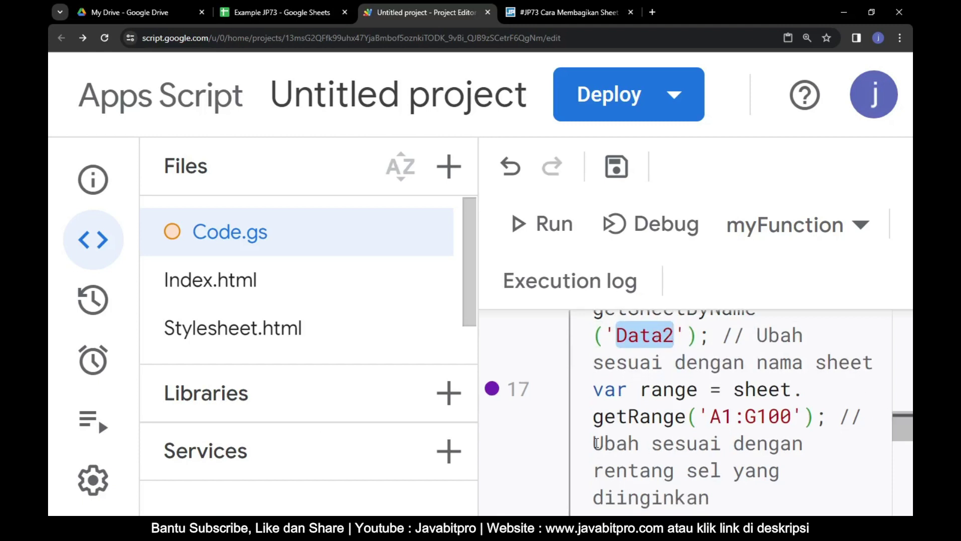
drag(594, 443, 781, 448)
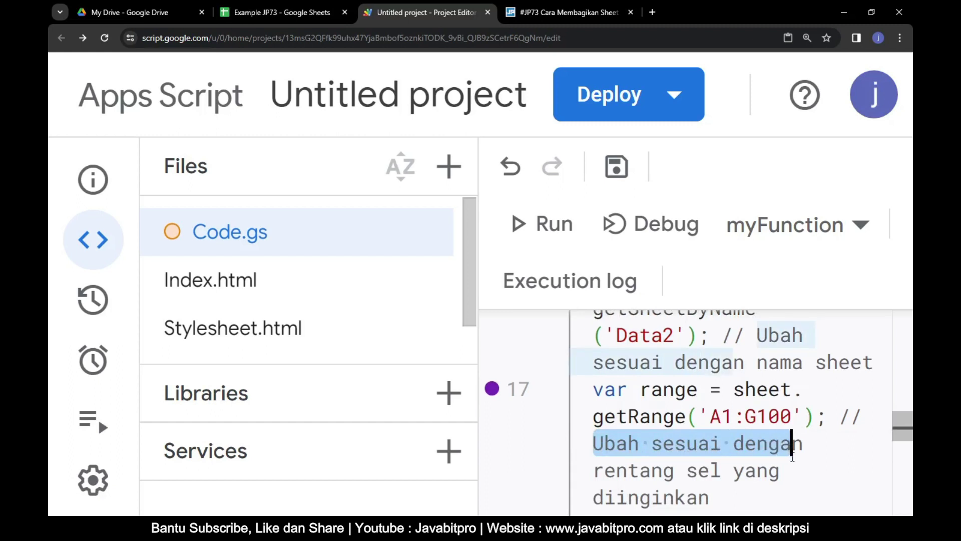
drag(783, 449, 742, 483)
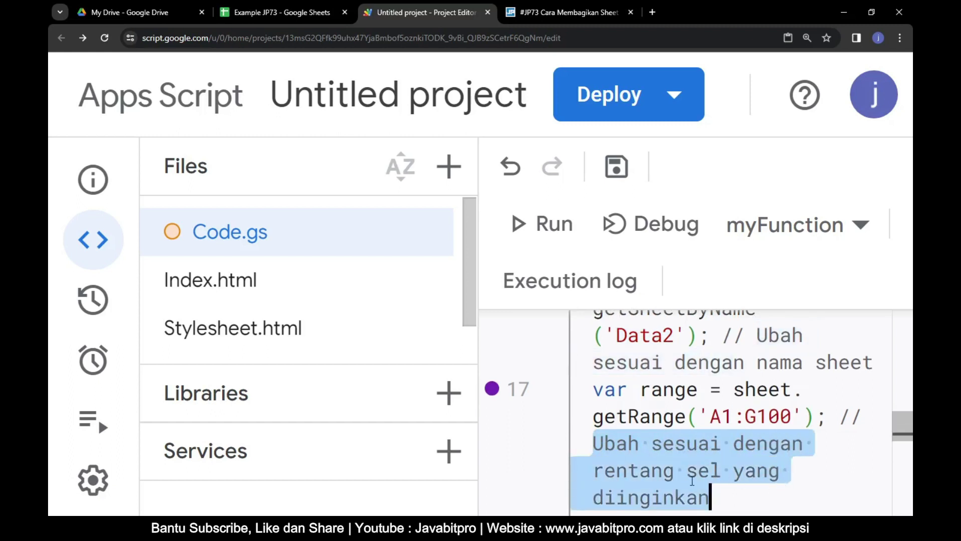
drag(710, 417, 792, 416)
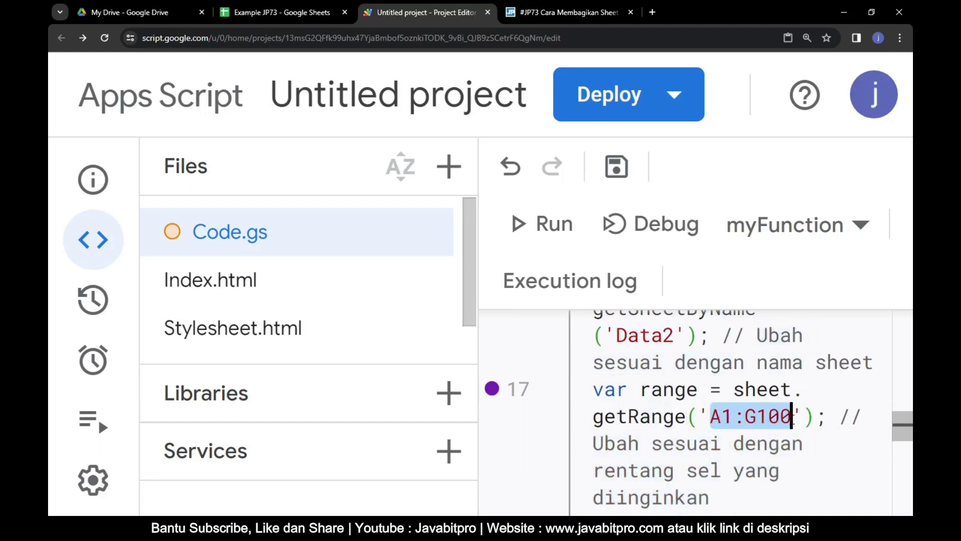
click(303, 7)
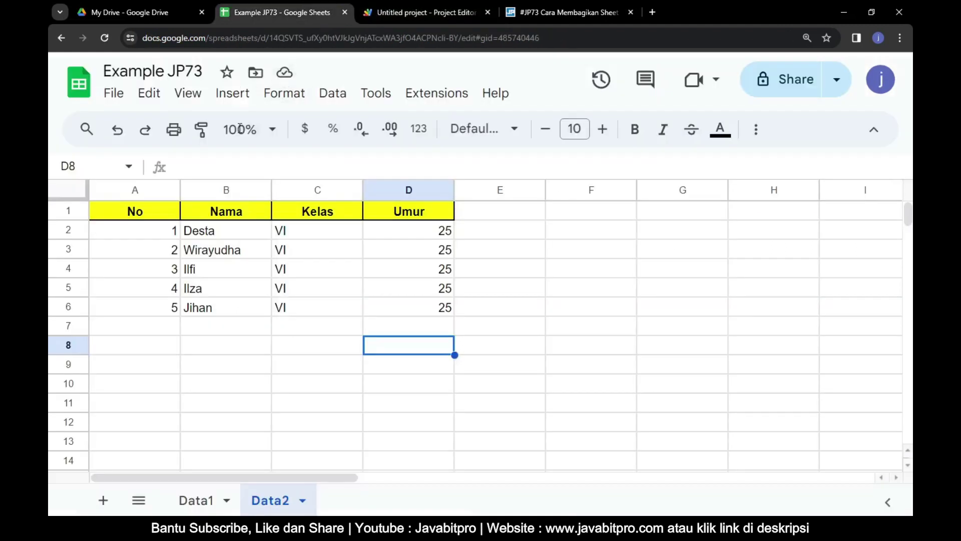
- Check that Data2's table ends at column D, row 10, and change getRange's G100 to D10
click(137, 187)
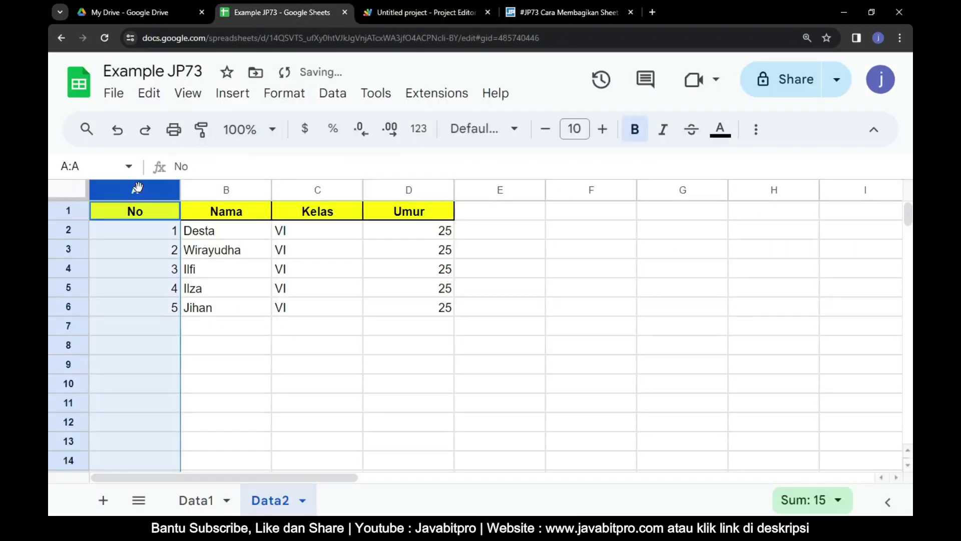
click(409, 190)
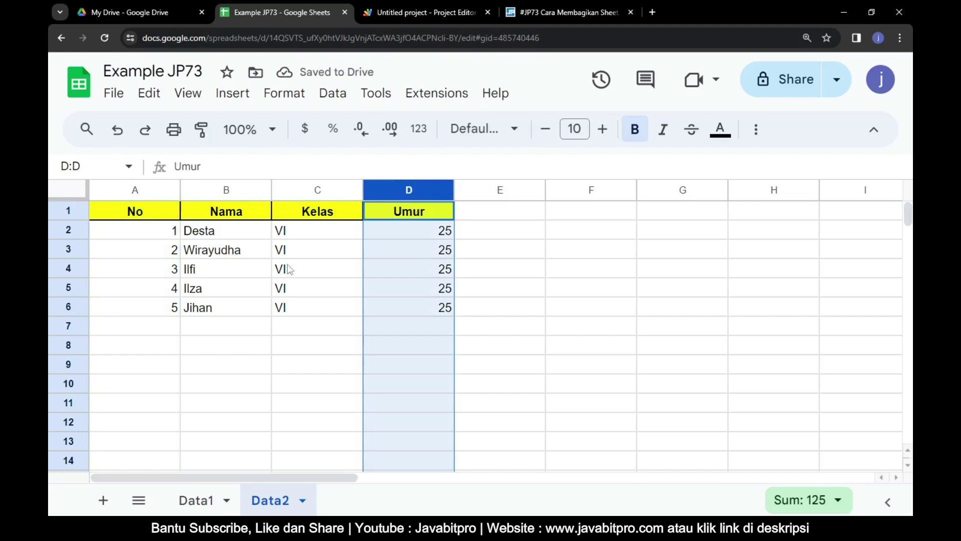
click(67, 384)
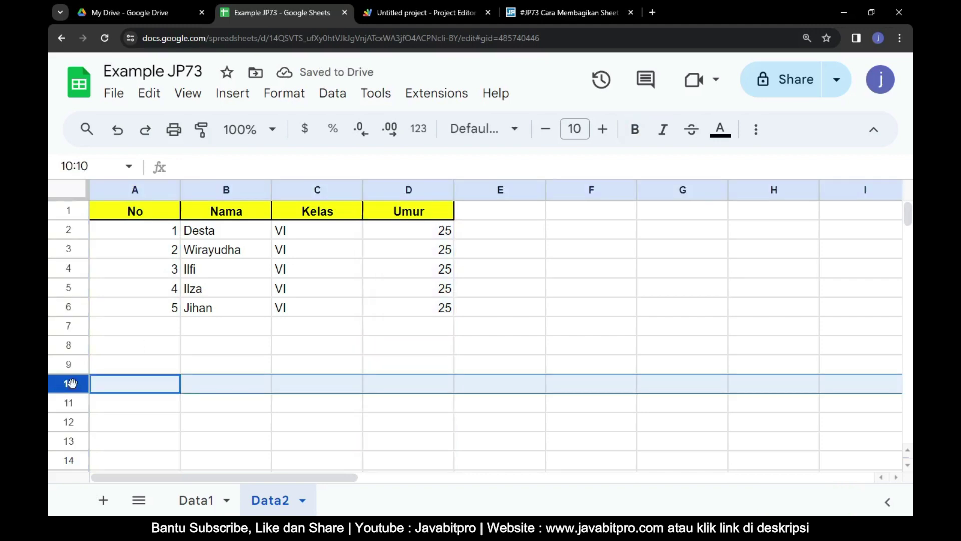
click(457, 18)
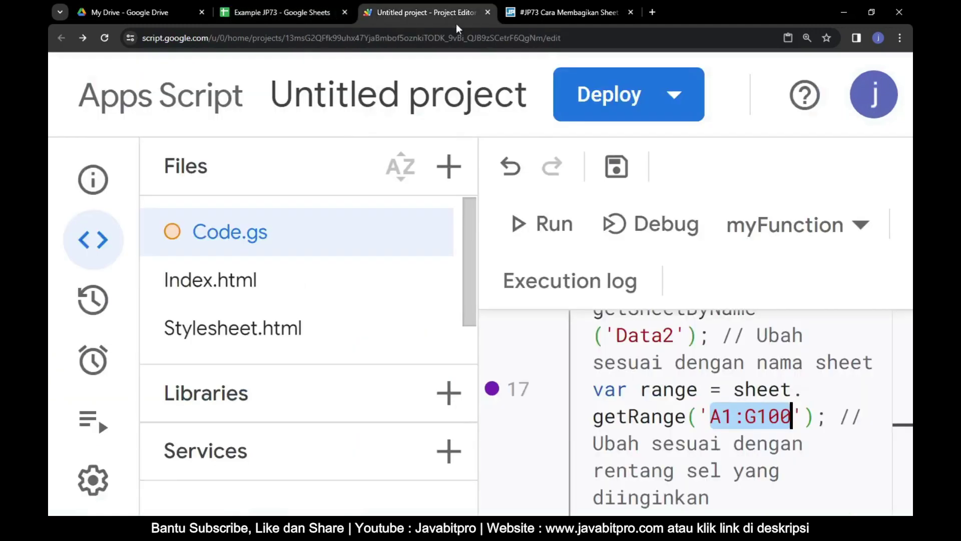
click(718, 424)
drag(711, 417, 791, 419)
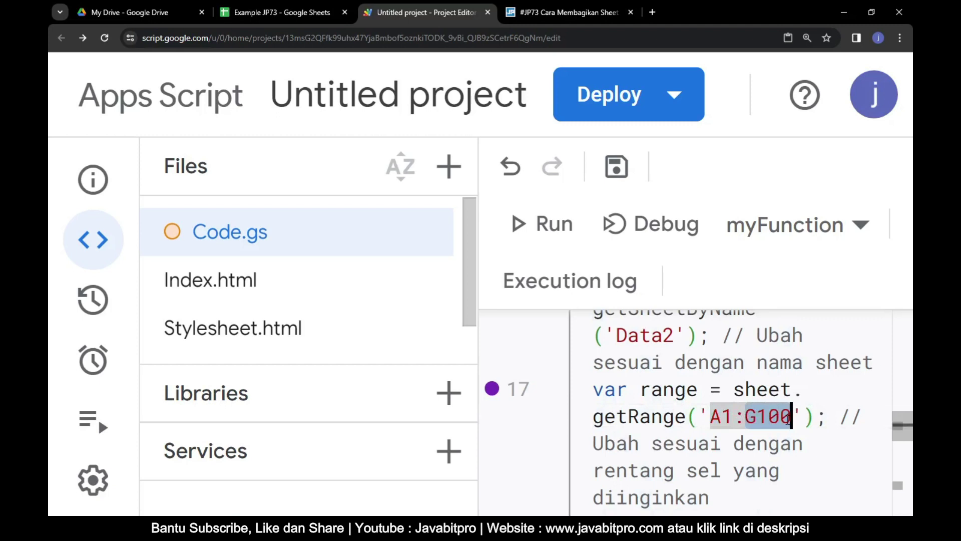
text(D10)
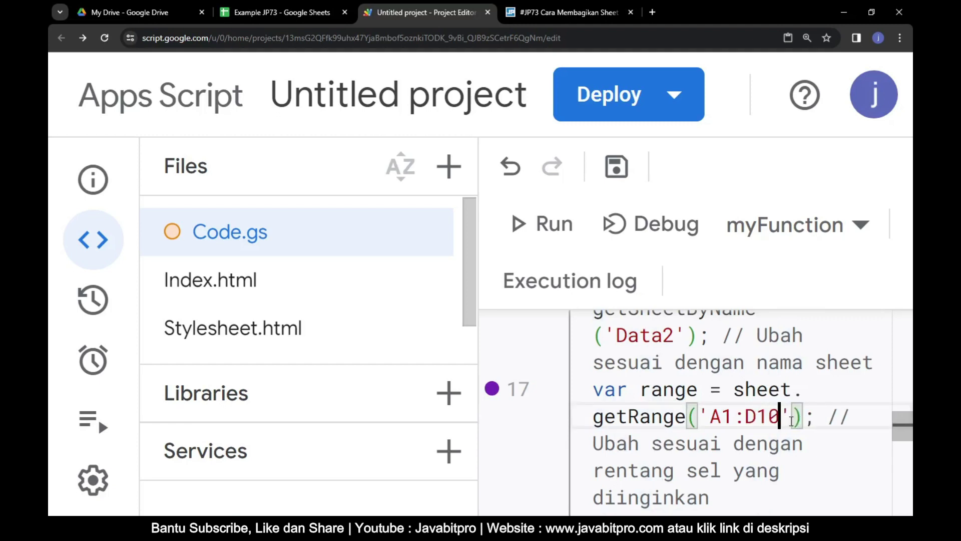
- Select A1:D10 in the Data2 sheet to verify it matches the script's range
click(329, 1)
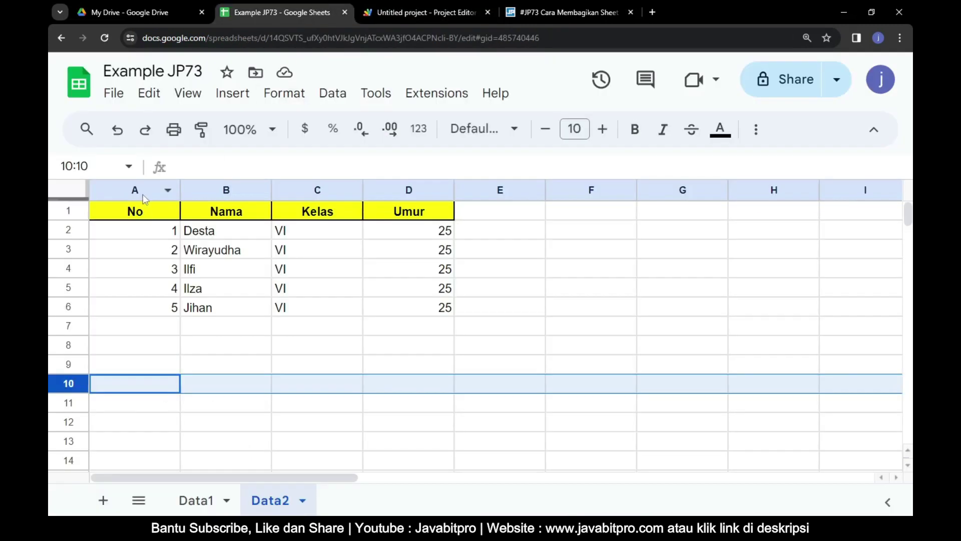
click(137, 190)
click(133, 213)
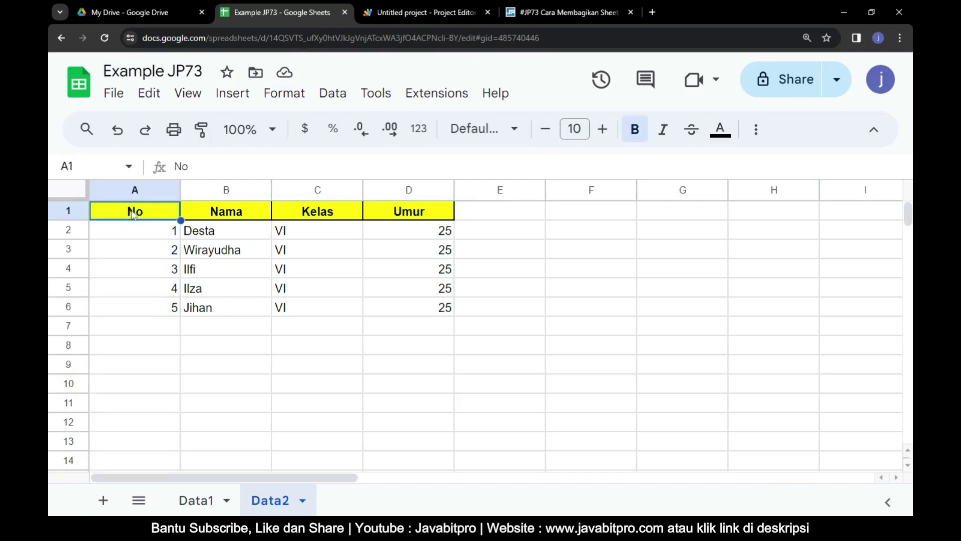
click(424, 190)
click(419, 384)
mouse_move(135, 212)
mouse_down()
mouse_move(290, 280)
mouse_move(403, 392)
mouse_up()
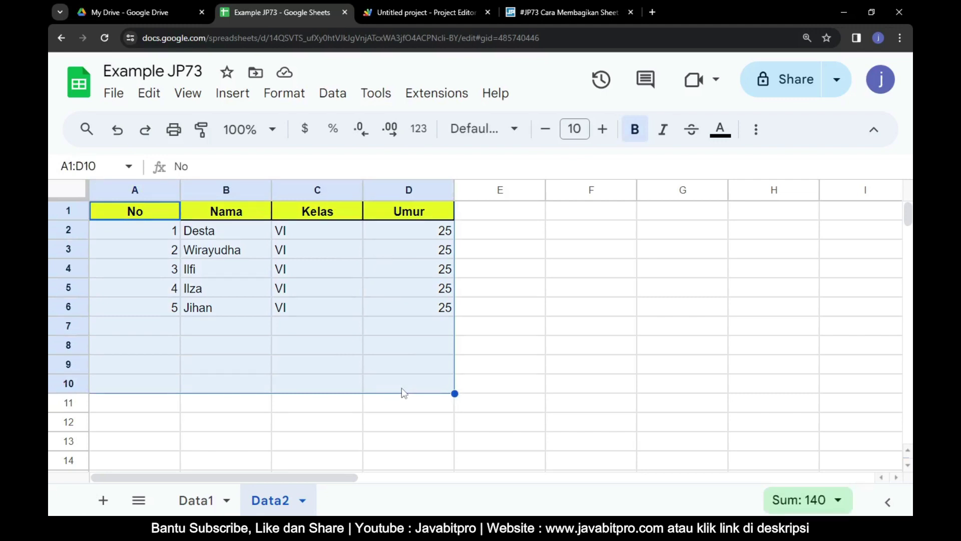
click(382, 11)
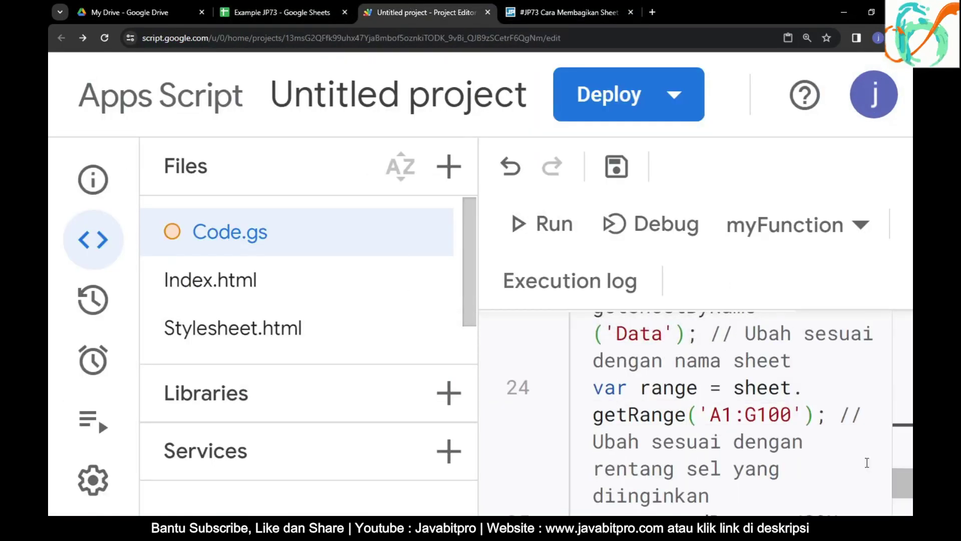
- Add a line 24 breakpoint, then make the code read sheet 'Data2' and range 'A1:D10'
click(494, 389)
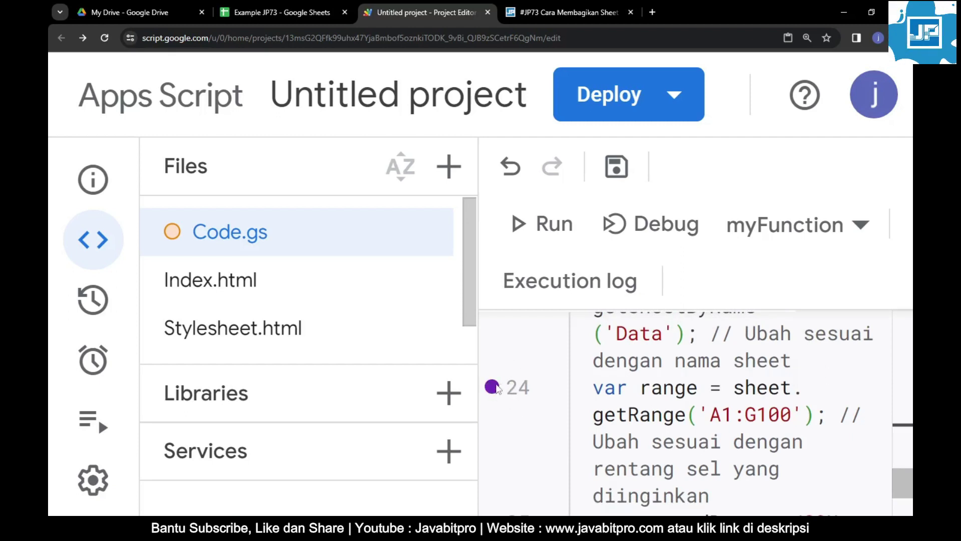
drag(616, 333, 663, 334)
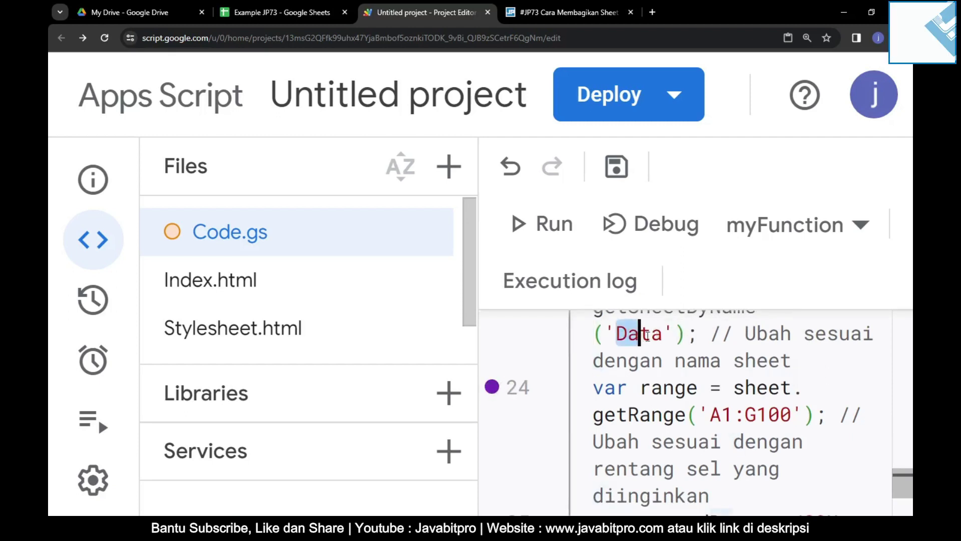
click(663, 333)
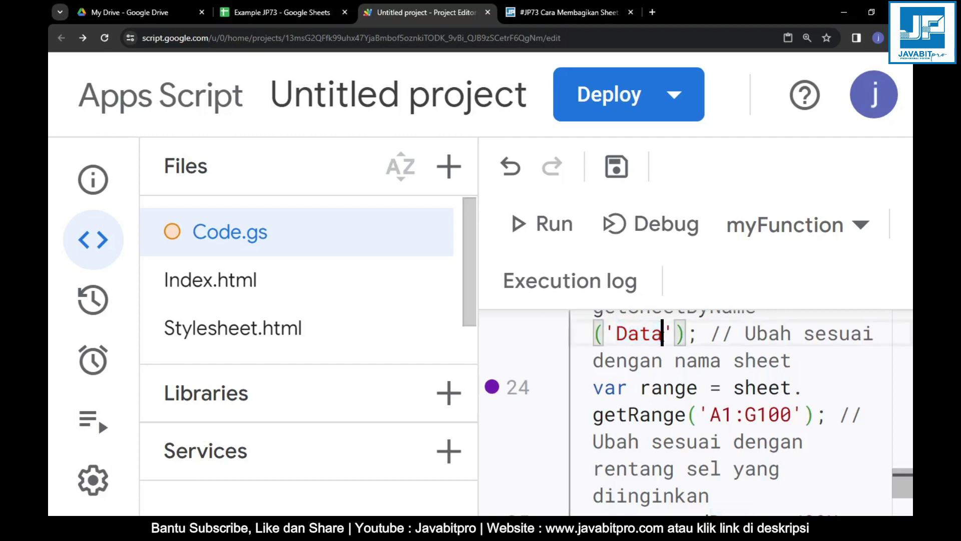
text(2)
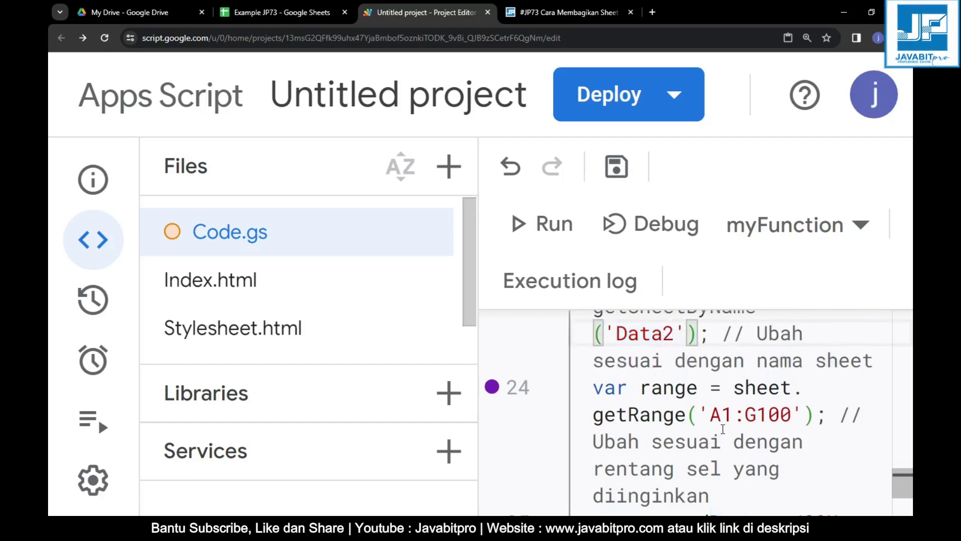
drag(711, 415, 790, 414)
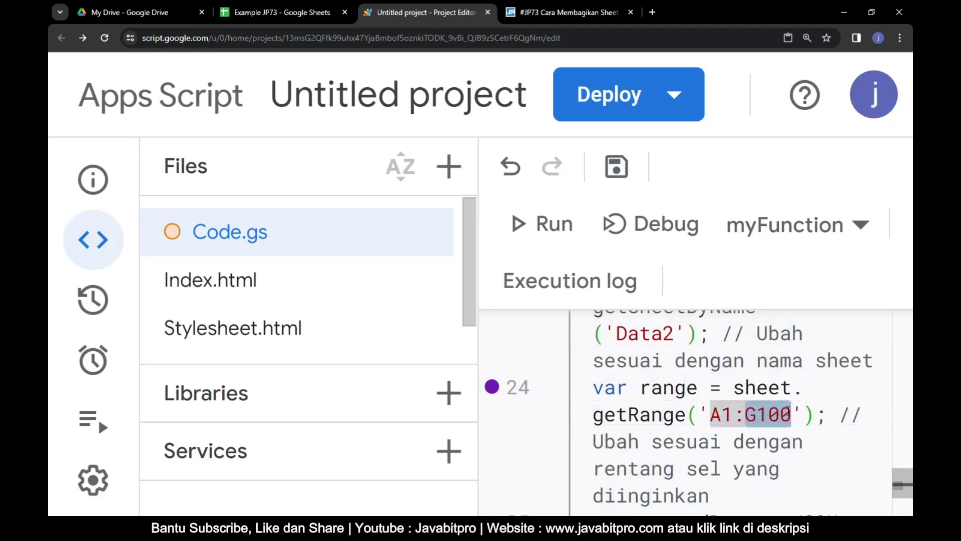
text(D10)
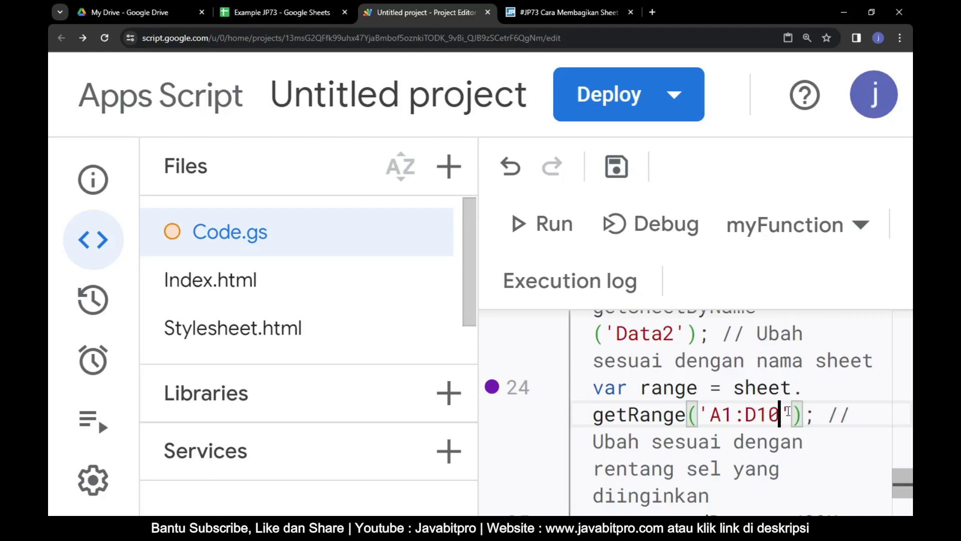
click(554, 13)
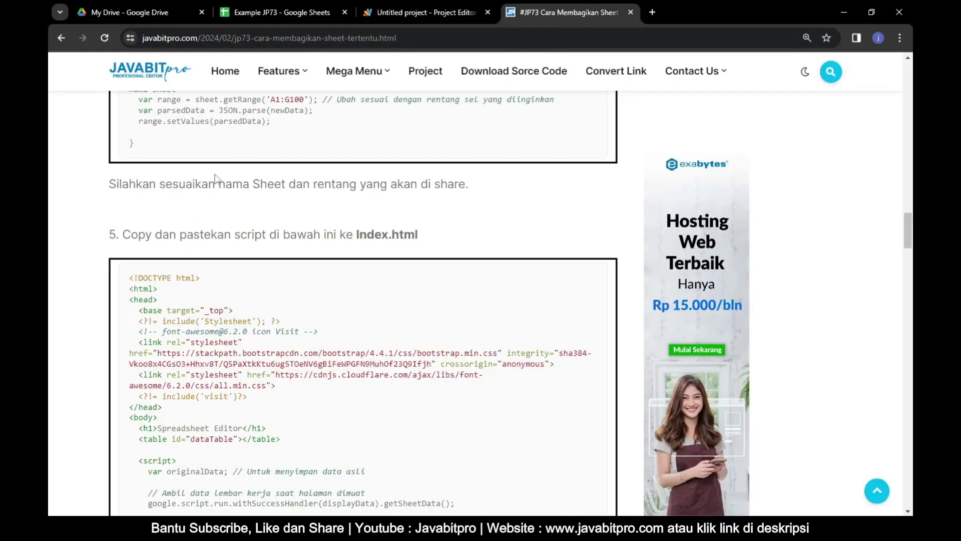
- Highlight step 5's Index.html code from <!DOCTYPE html> through </html> for copying
drag(126, 232, 425, 240)
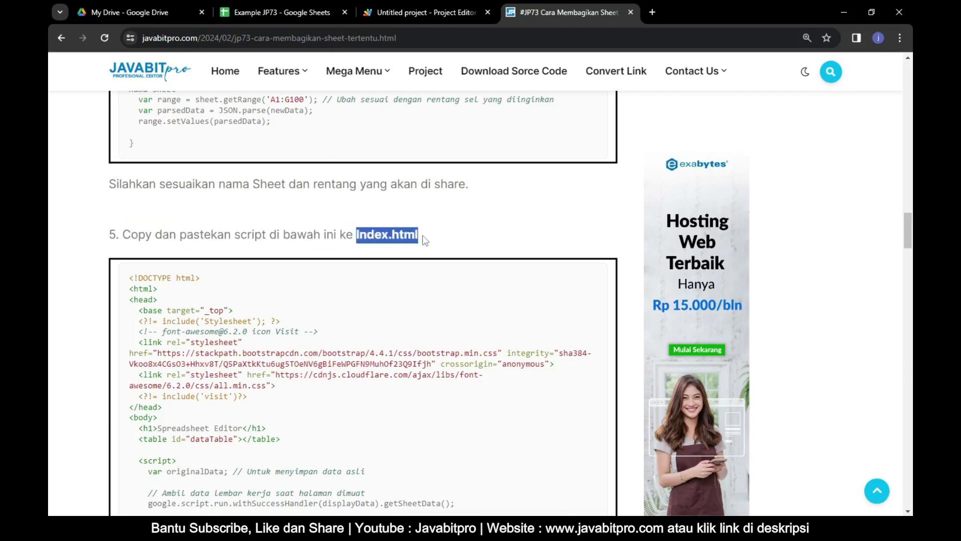
drag(131, 280, 301, 440)
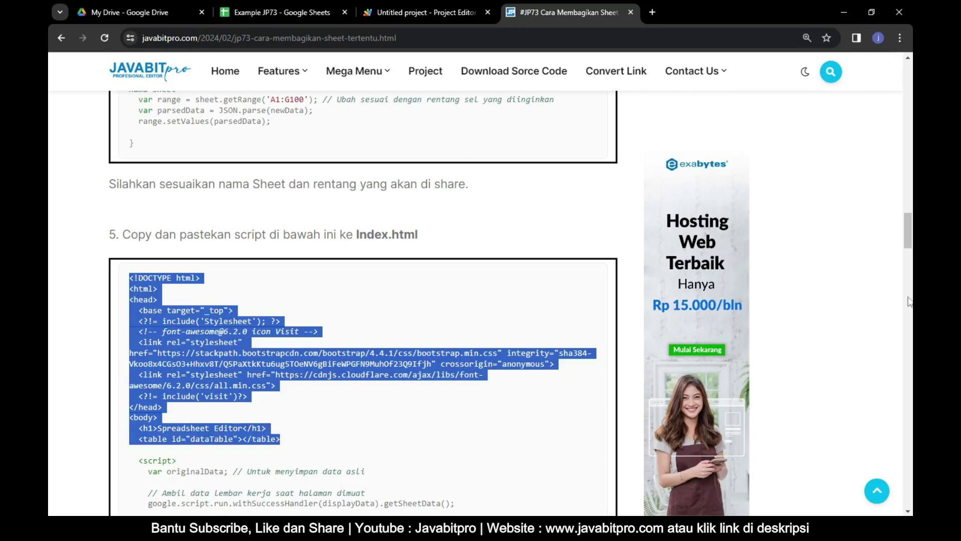
scroll(909, 301, down, 15)
shift+click(150, 100)
right_click(150, 100)
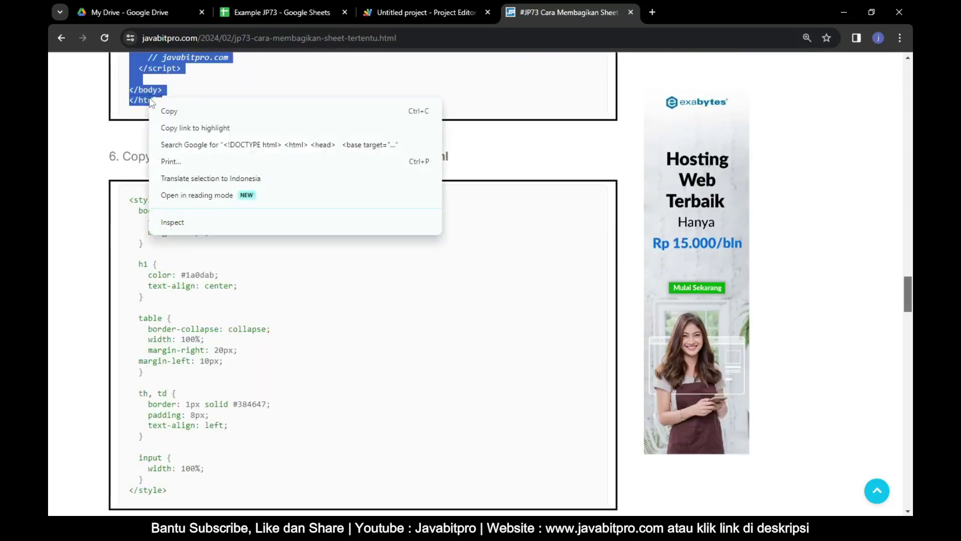
- Copy the tutorial's Index.html code and replace Index.html's default template with it
click(185, 113)
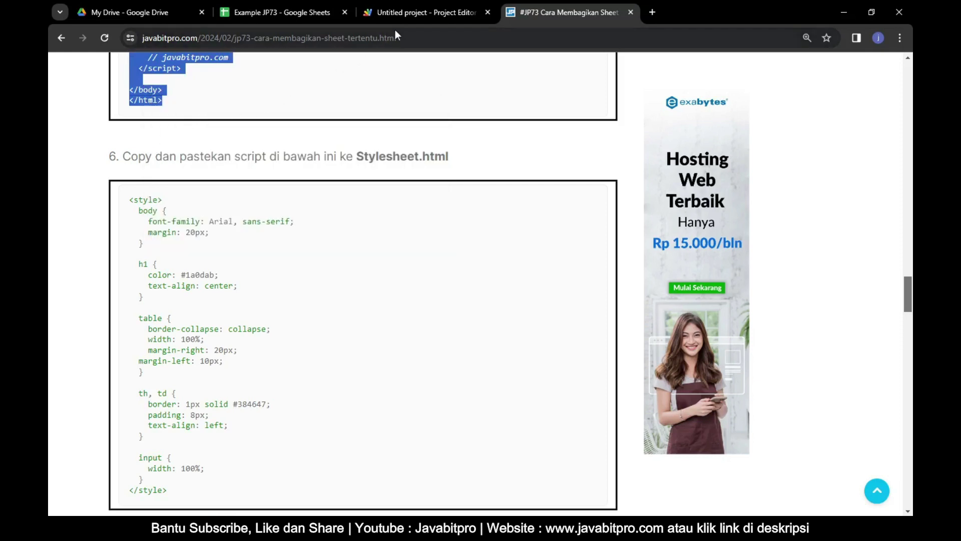
click(410, 13)
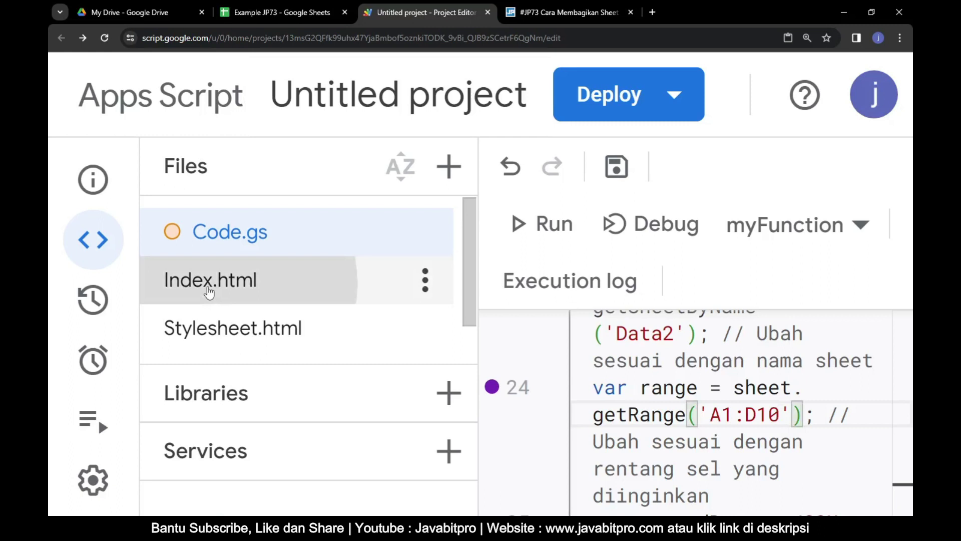
click(210, 293)
key(ctrl+a)
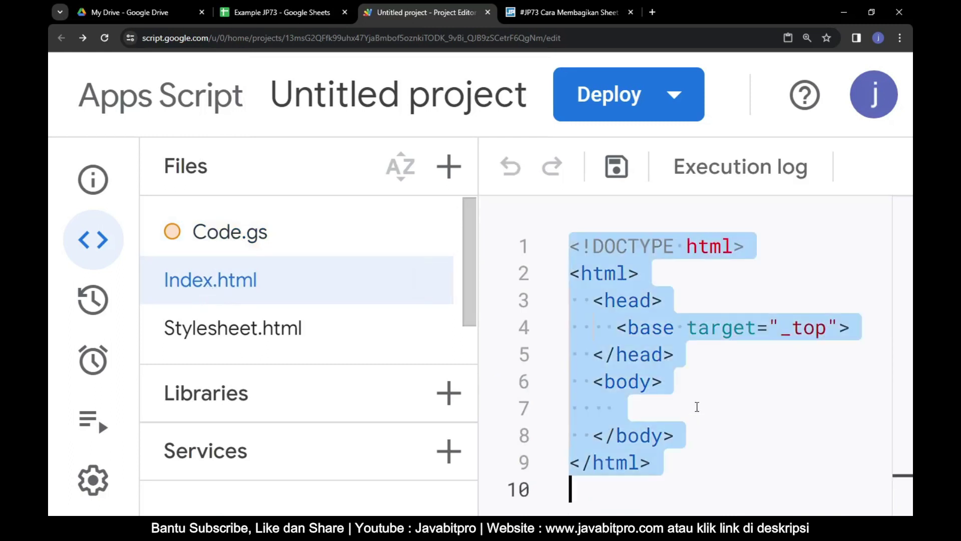
key(Delete)
right_click(664, 245)
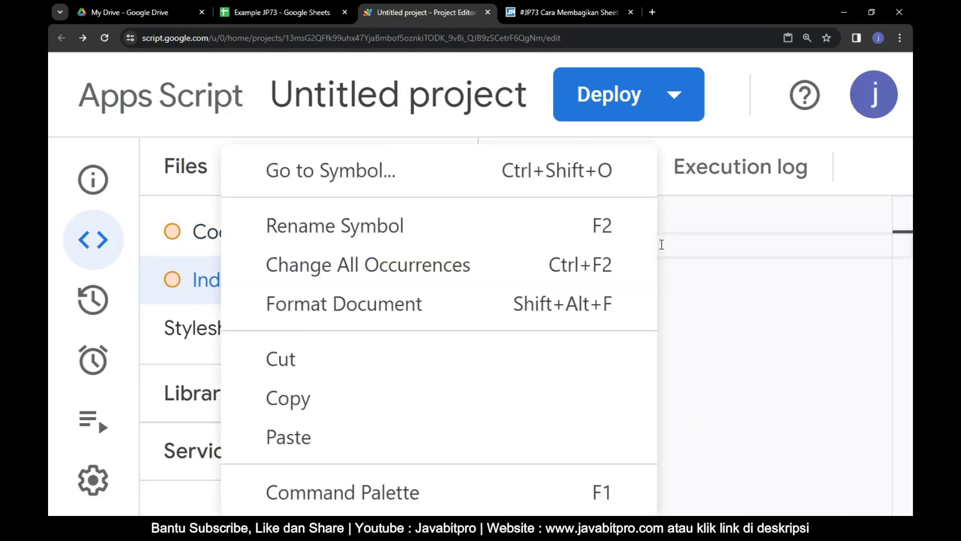
click(340, 439)
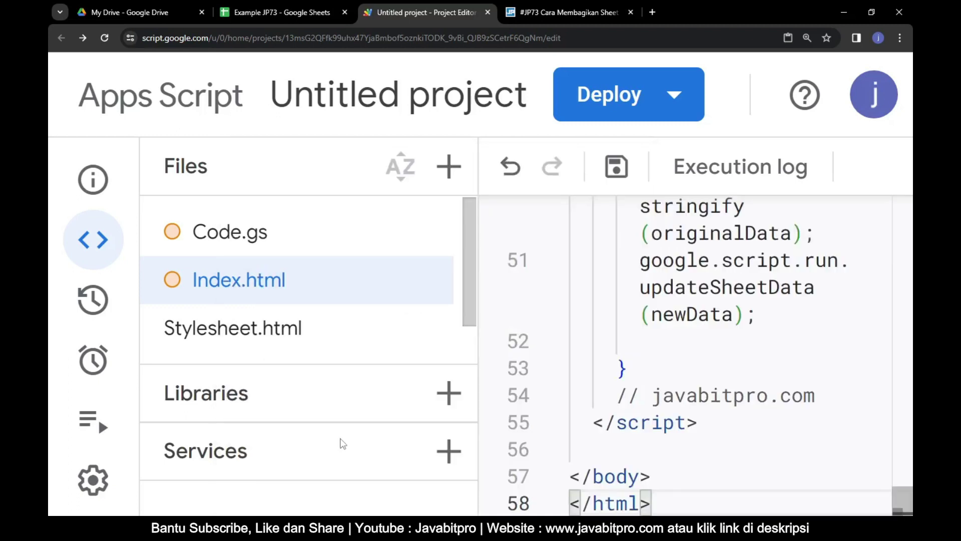
click(537, 16)
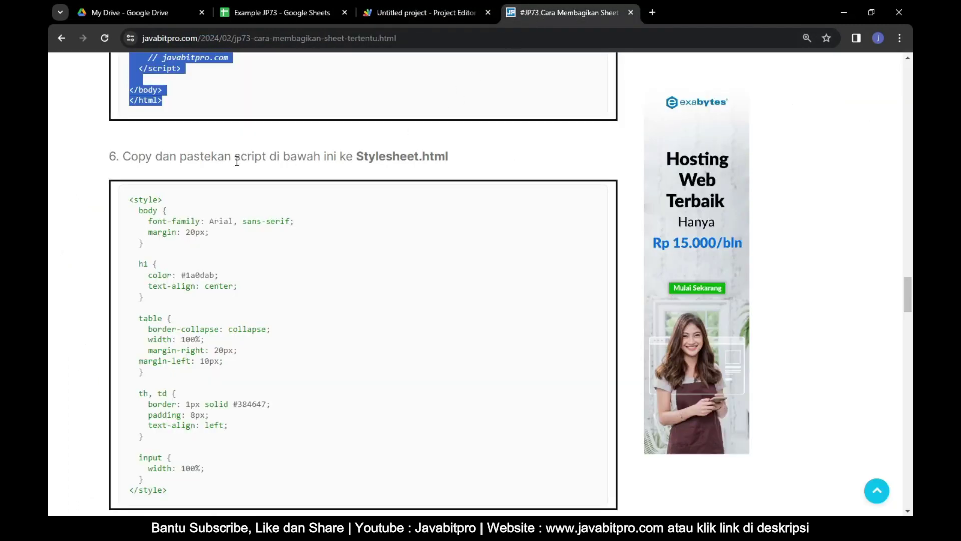
- Copy the step 6 CSS block for Stylesheet.html from the tutorial
drag(124, 158, 464, 161)
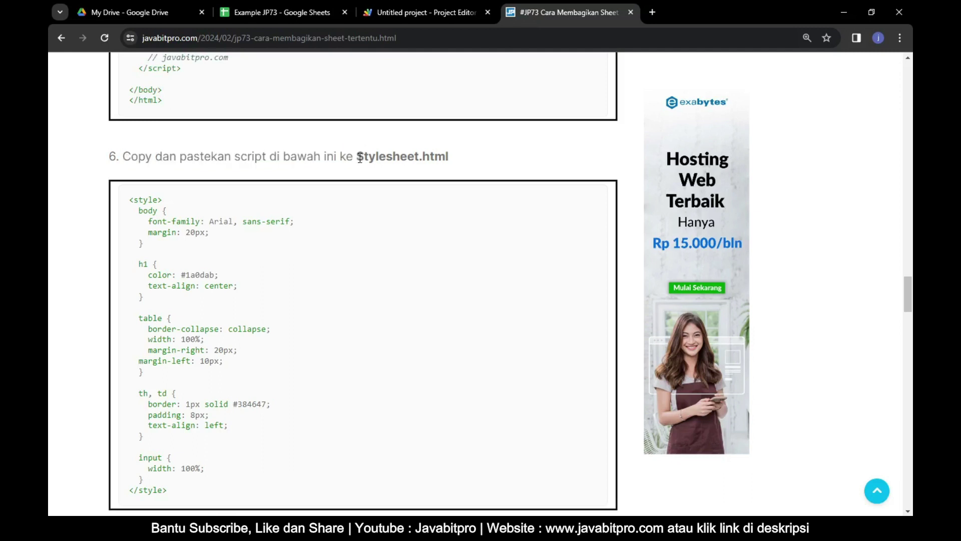
click(466, 161)
drag(129, 201, 190, 469)
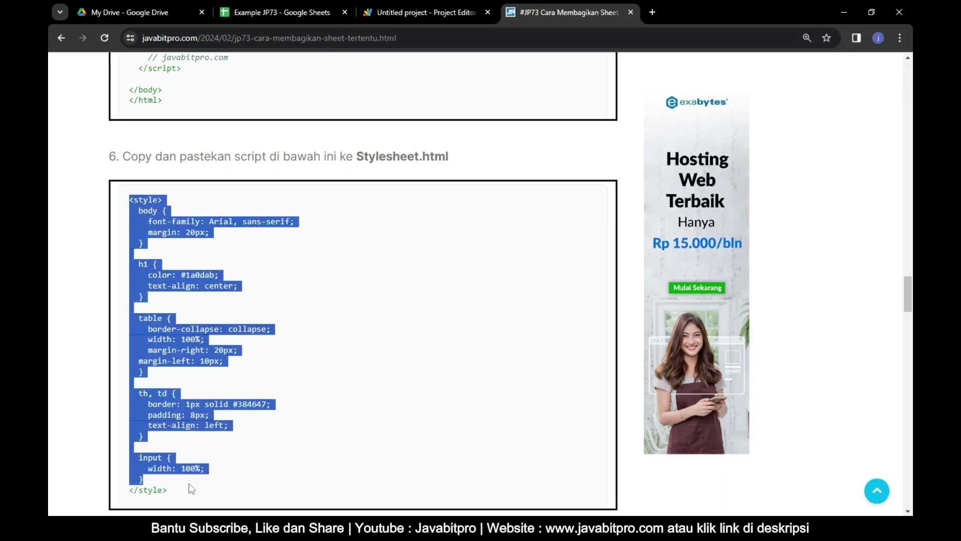
right_click(168, 409)
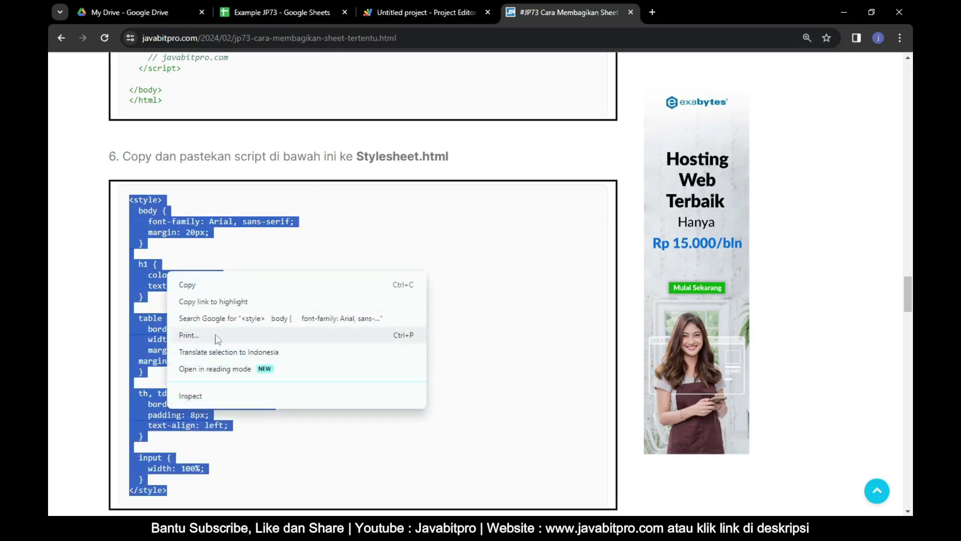
click(220, 286)
- Replace Stylesheet.html's default template with the copied 28-line CSS
click(421, 12)
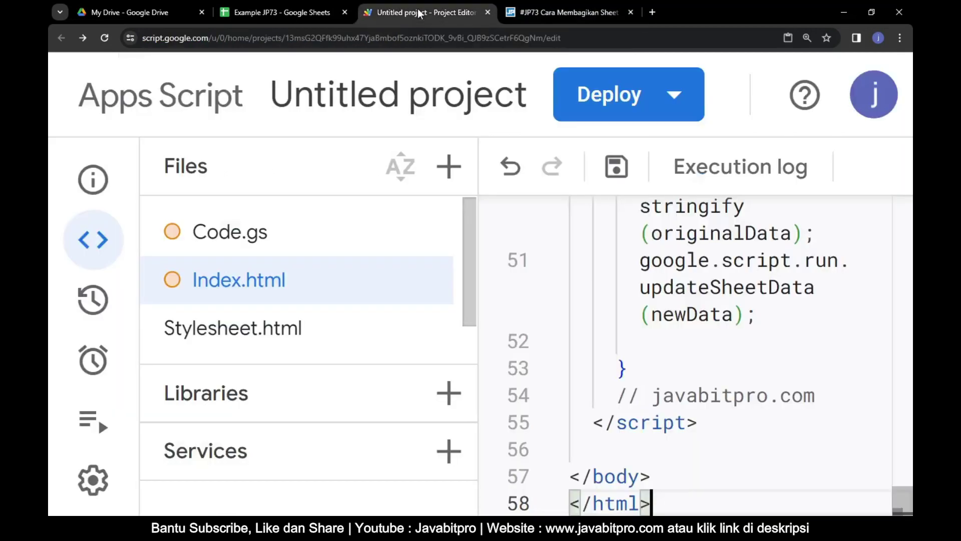
scroll(328, 260, down, 1)
click(307, 290)
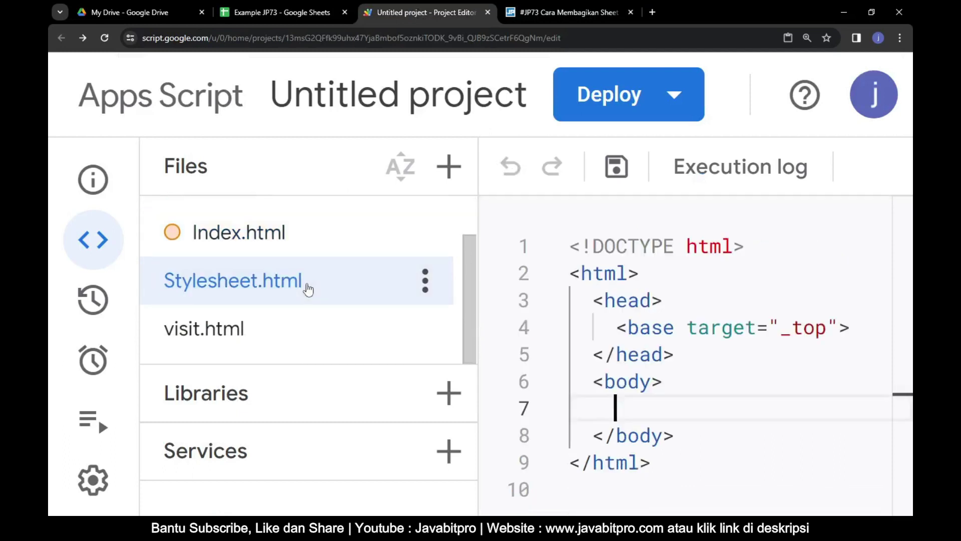
key(ctrl+a)
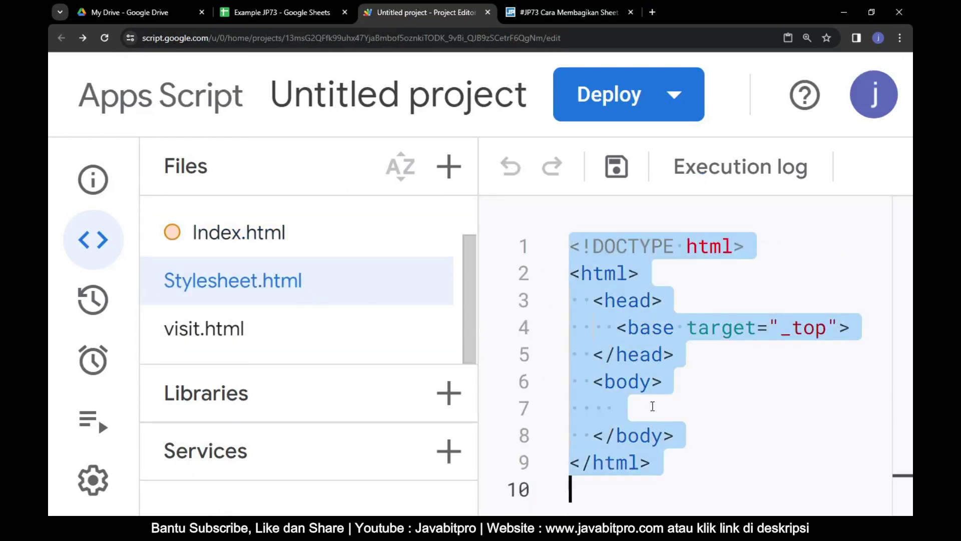
key(Delete)
right_click(613, 239)
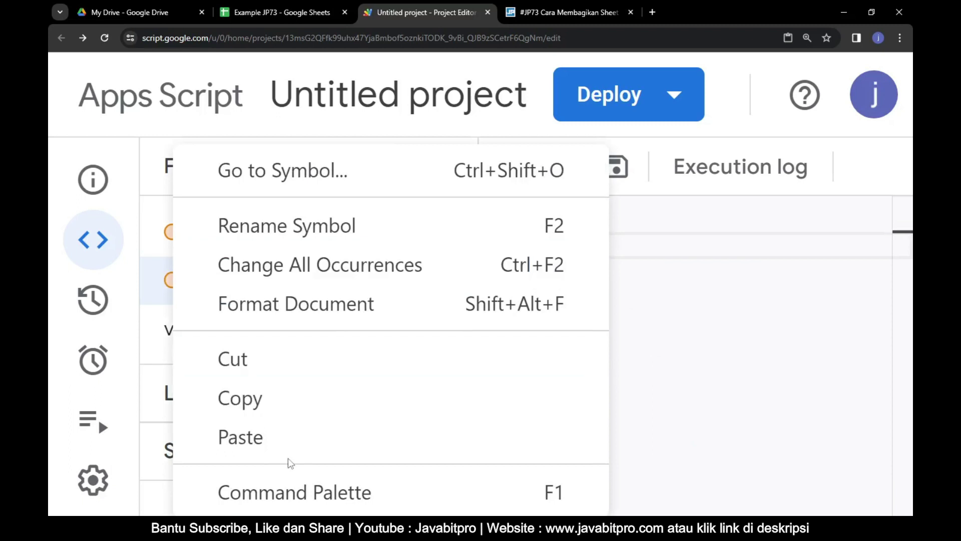
click(293, 438)
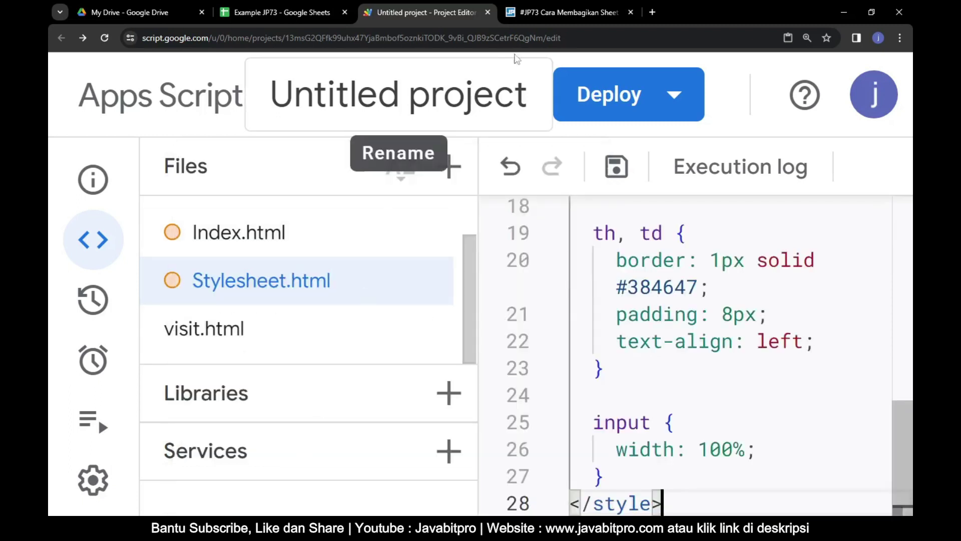
click(546, 14)
- Copy the step 7 visit.html code block from the tutorial
scroll(209, 326, down, 7)
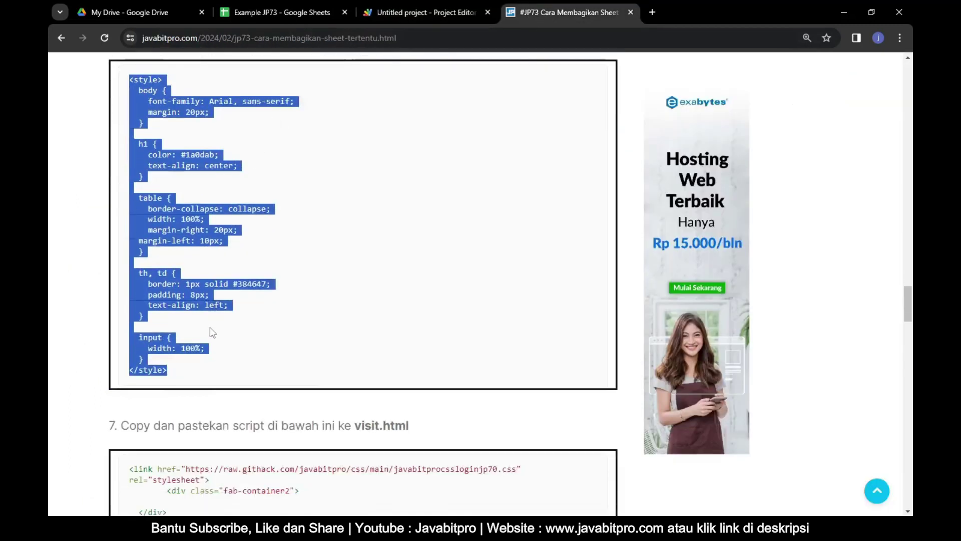
scroll(205, 323, down, 1)
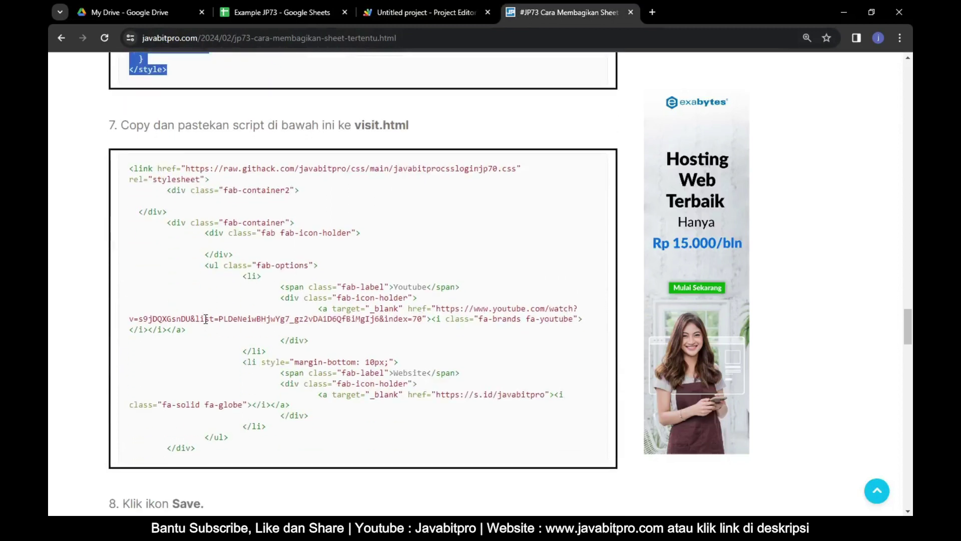
drag(120, 126, 431, 133)
click(424, 133)
drag(129, 169, 221, 454)
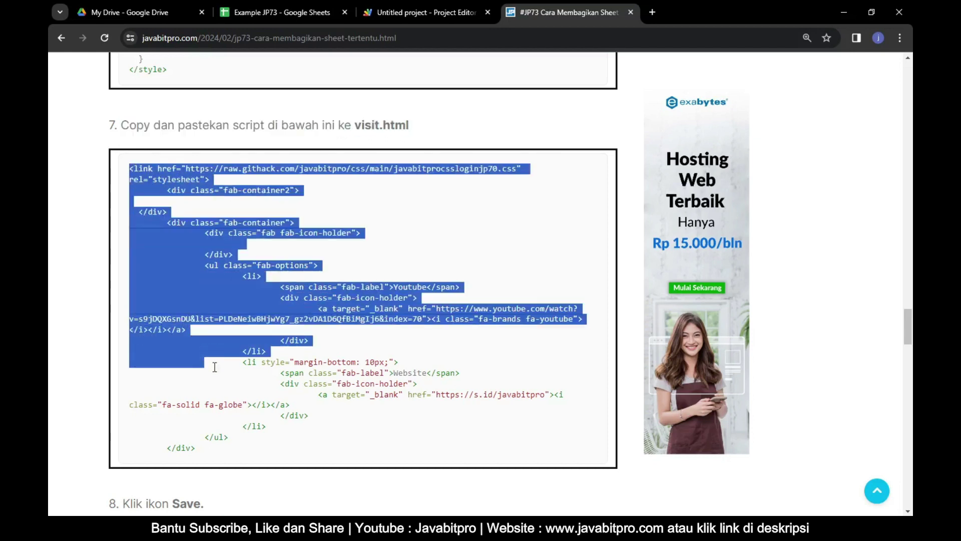
right_click(258, 371)
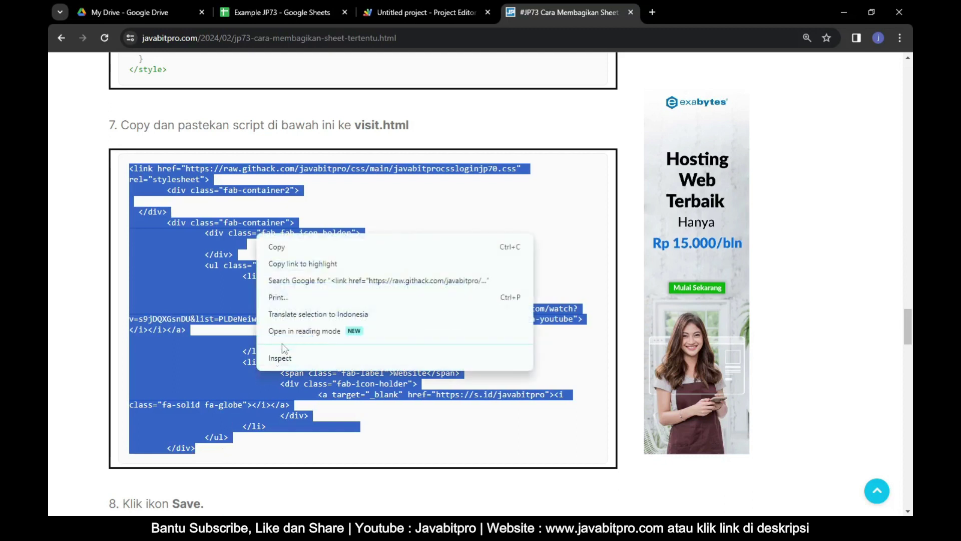
click(300, 251)
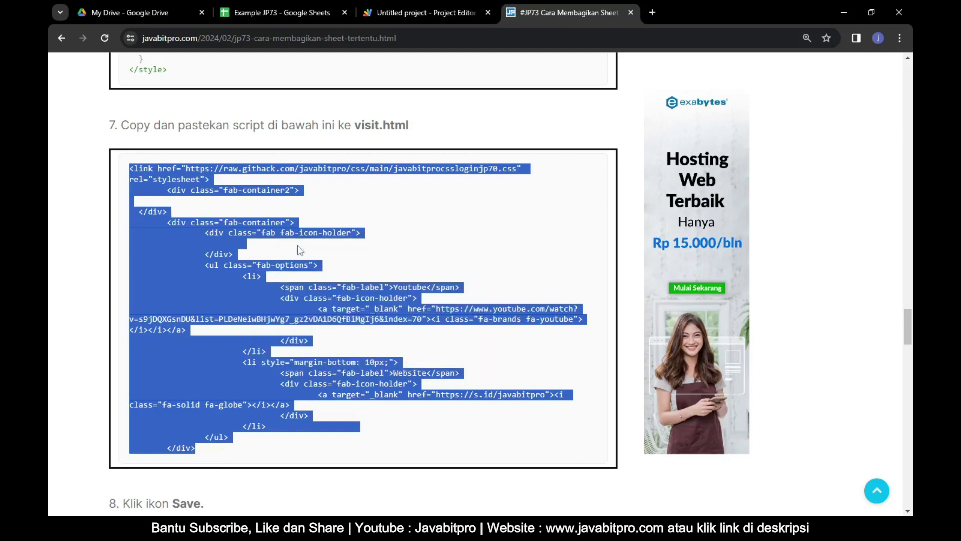
- Replace visit.html's default template with the copied 23-line markup
click(402, 15)
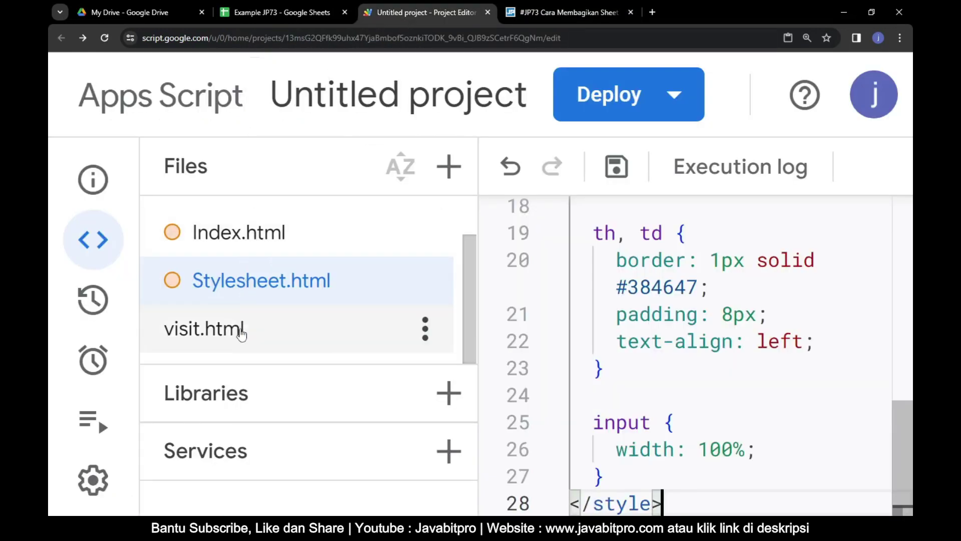
click(240, 334)
key(ctrl+a)
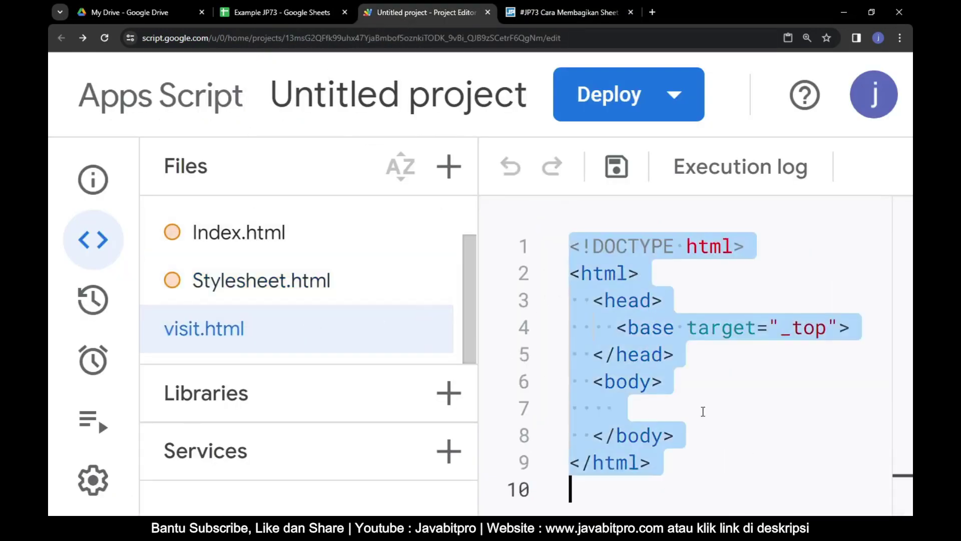
key(BackSpace)
right_click(611, 237)
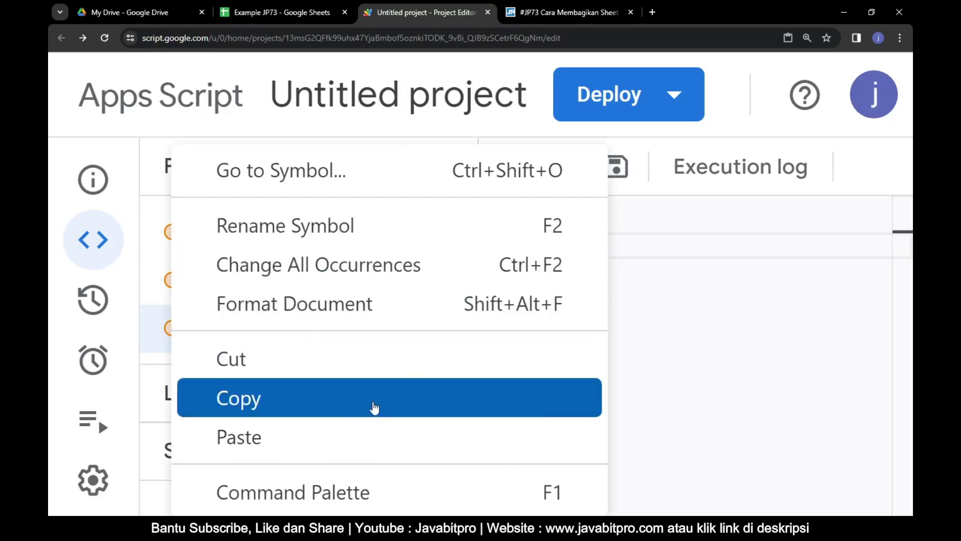
click(359, 433)
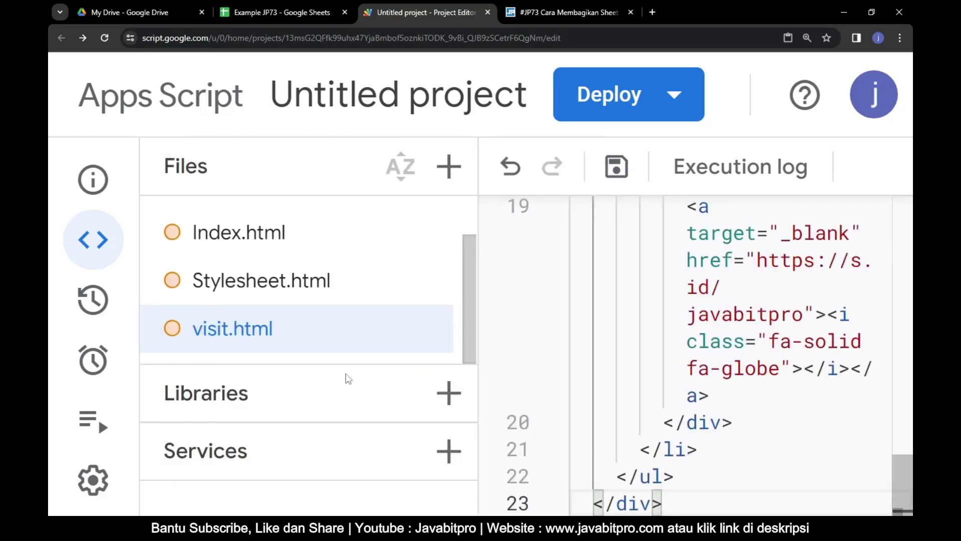
click(566, 12)
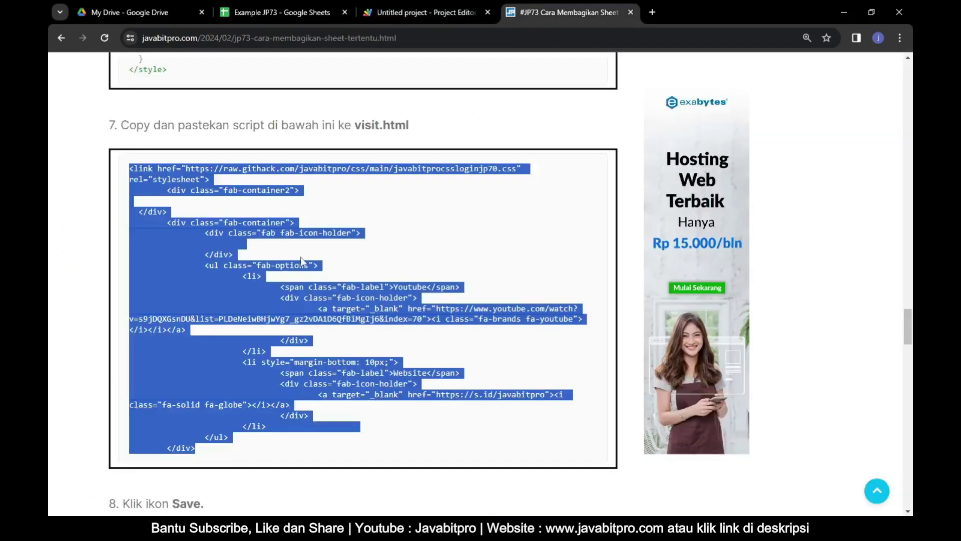
- Find step 8's save instruction and save the Untitled project in Apps Script
scroll(296, 262, down, 2)
scroll(288, 263, down, 1)
scroll(287, 263, down, 1)
scroll(288, 264, down, 1)
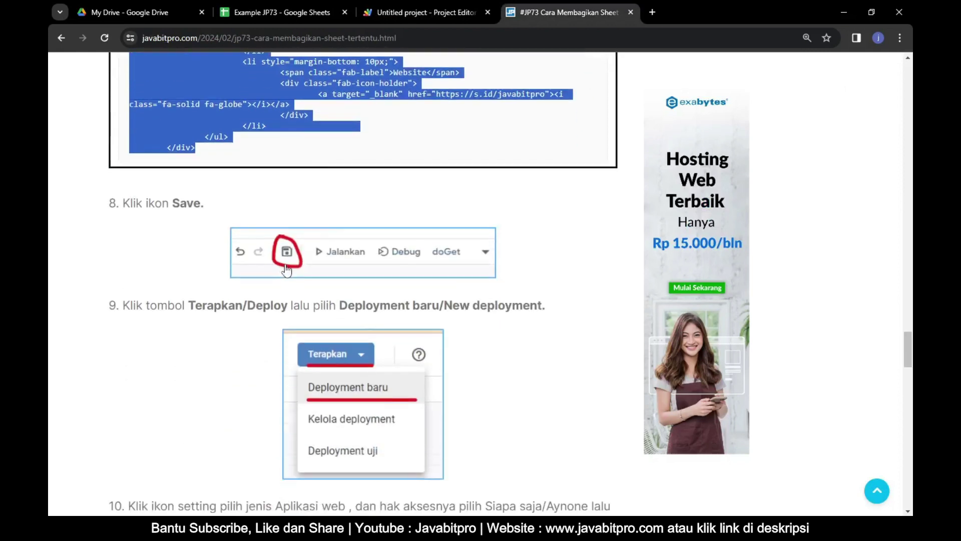
scroll(287, 265, down, 1)
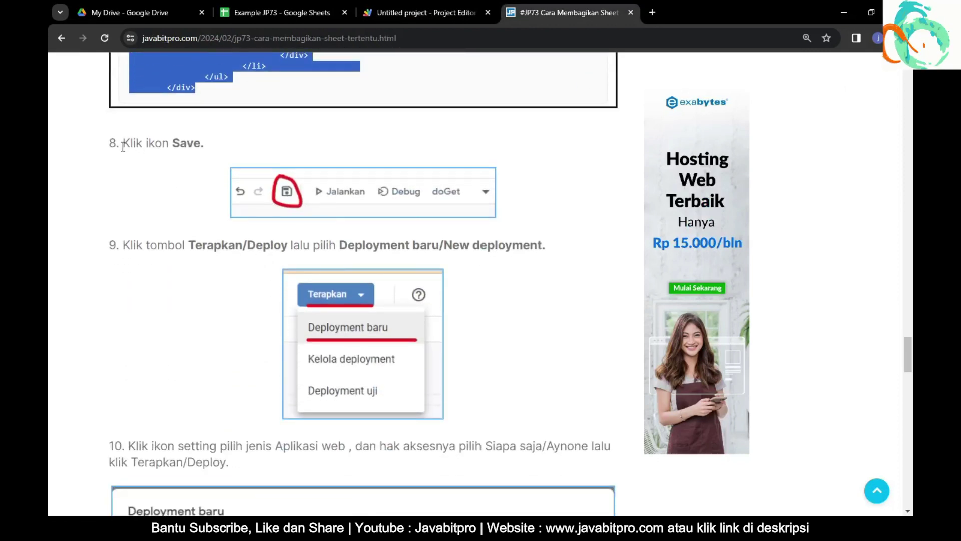
drag(122, 145, 203, 144)
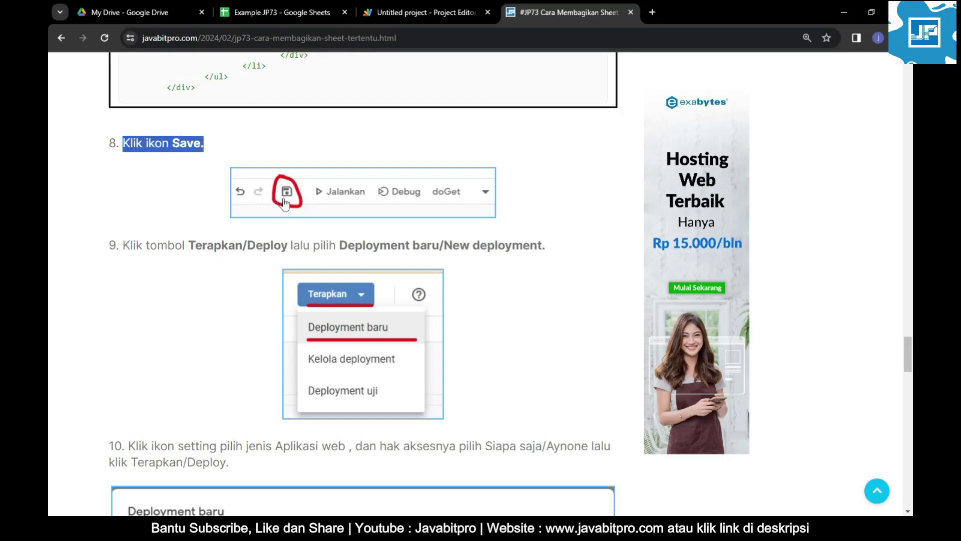
click(436, 11)
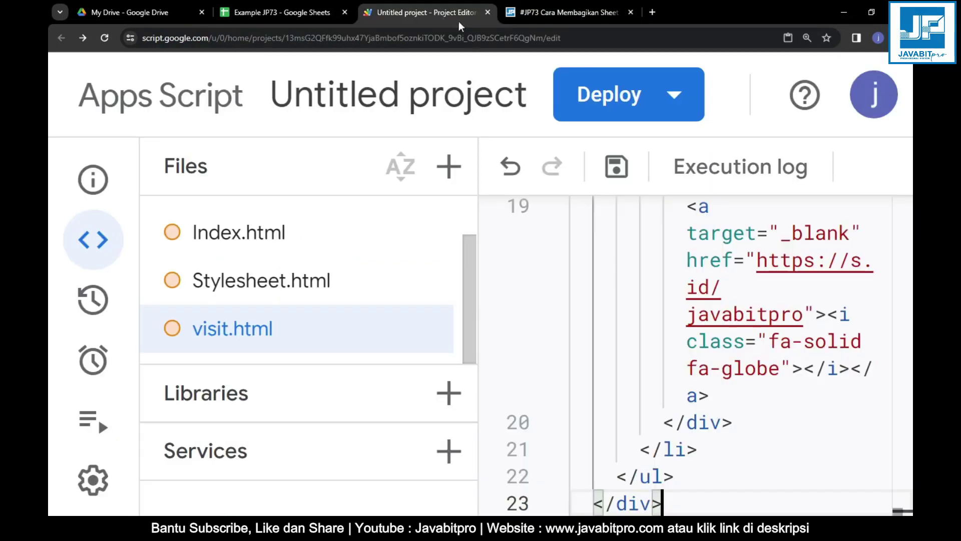
click(620, 167)
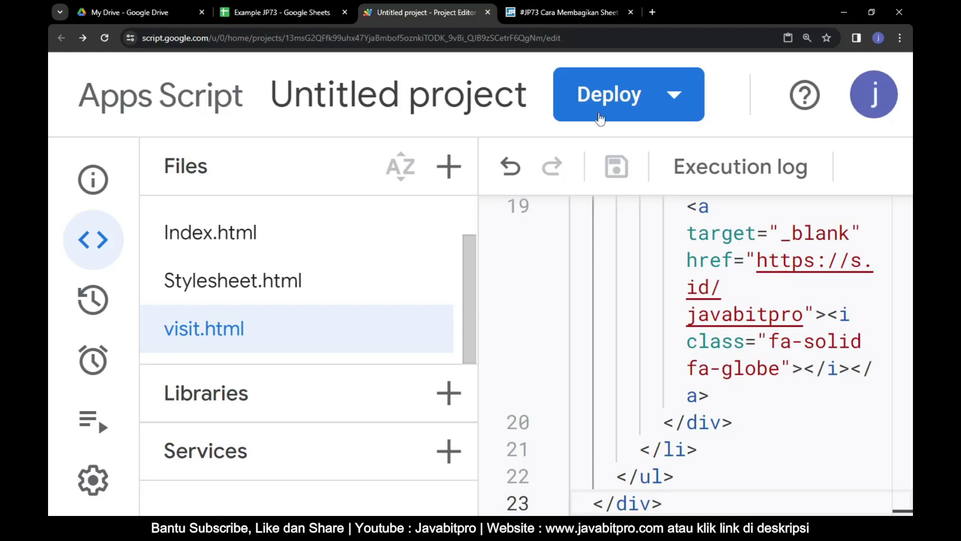
- Read step 9's instruction to choose Deploy (Terapkan) in the tutorial
click(542, 14)
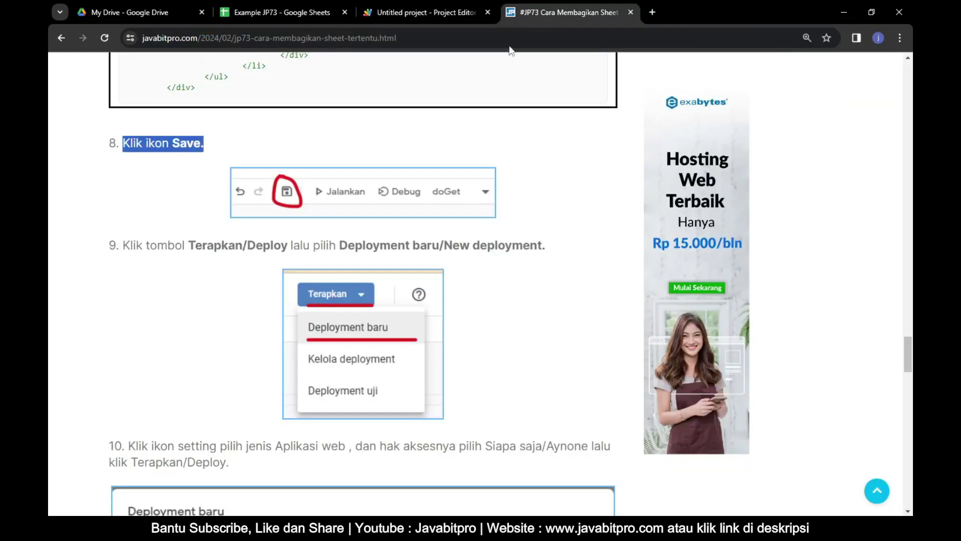
drag(121, 245, 248, 244)
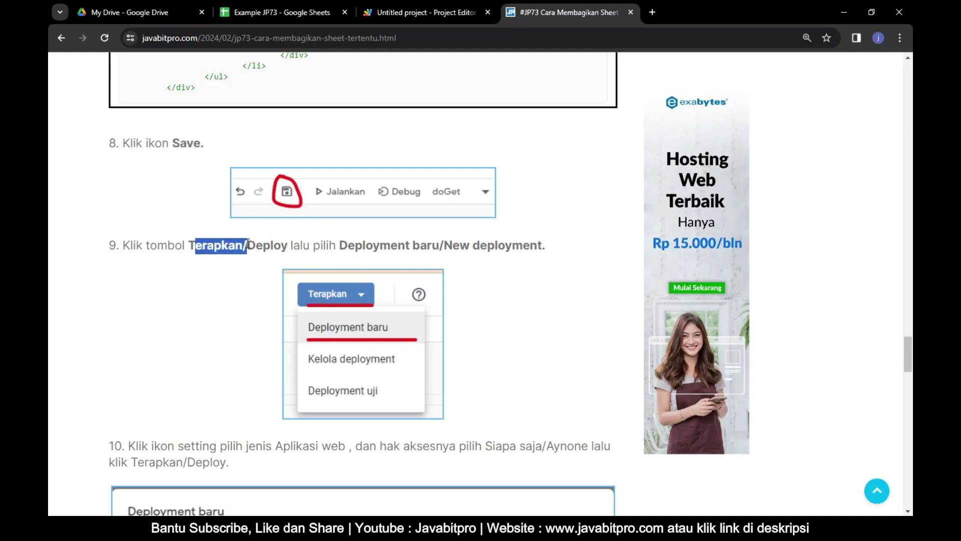
drag(189, 245, 553, 247)
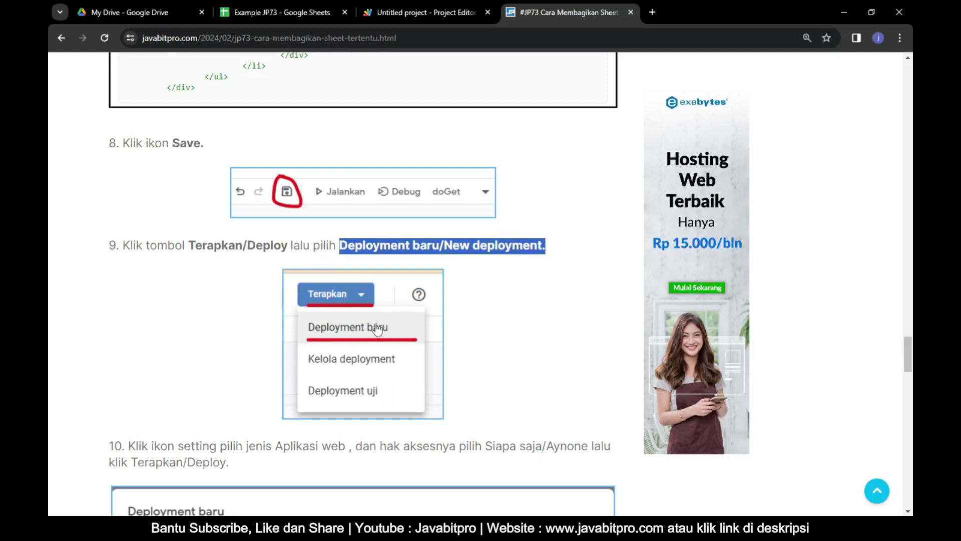
- Start a New deployment from the Deploy menu and zoom the page out to fit the dialog
click(433, 20)
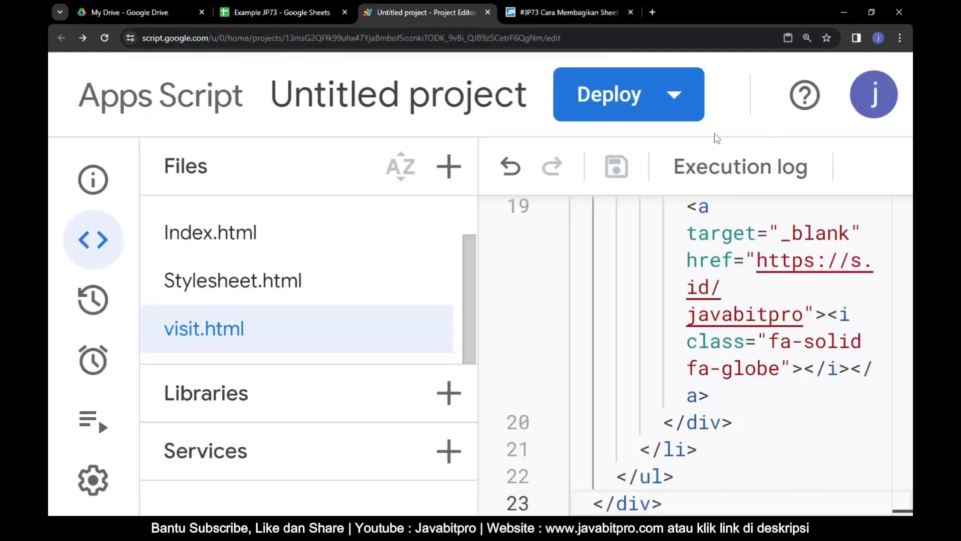
click(676, 100)
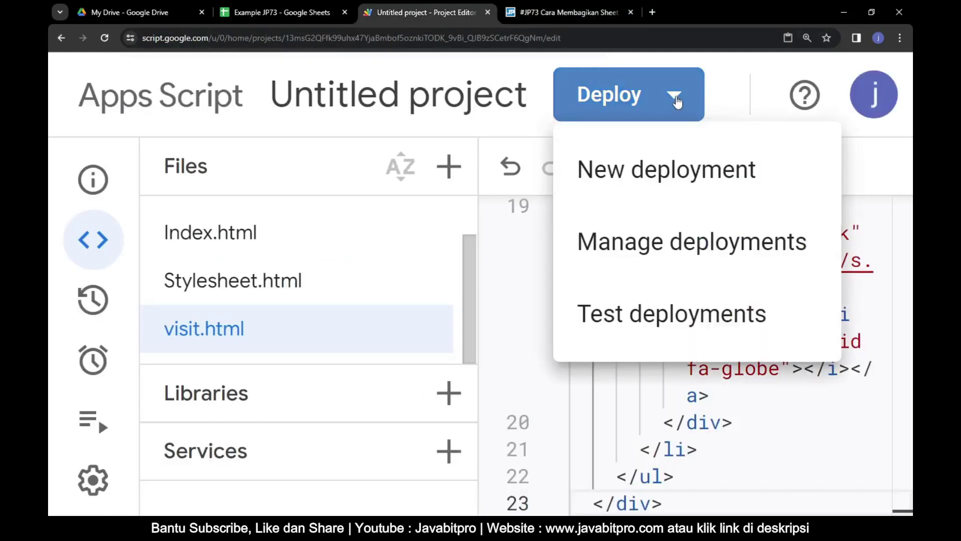
click(735, 174)
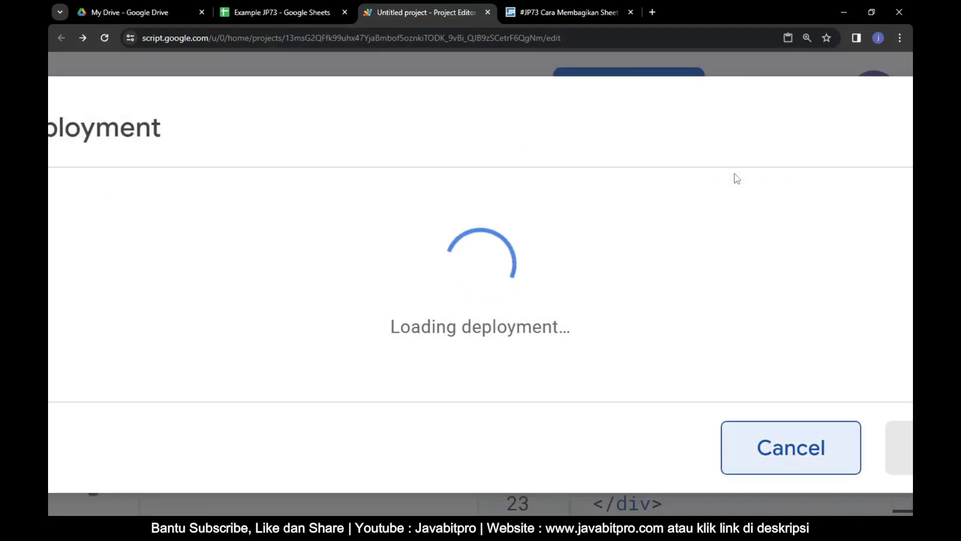
key(ctrl+minus)
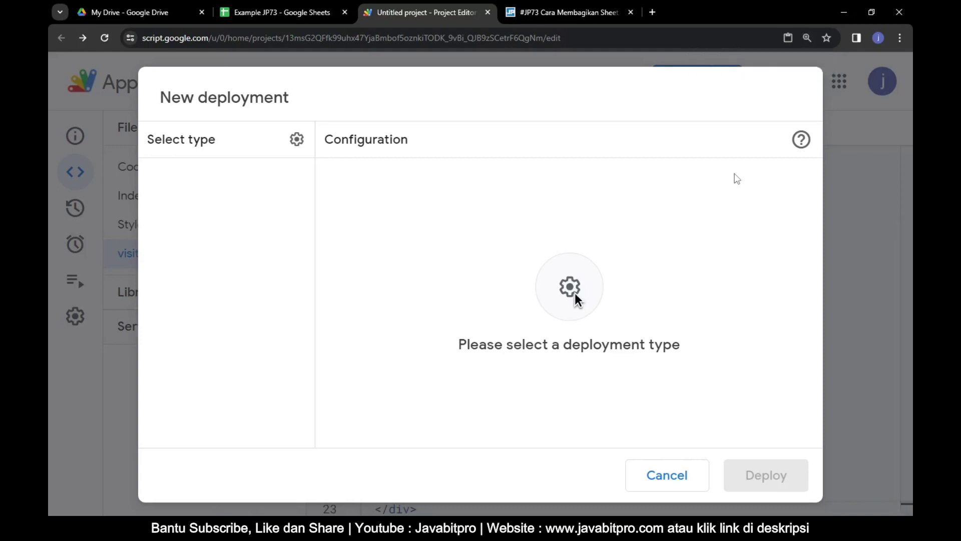
key(ctrl+minus)
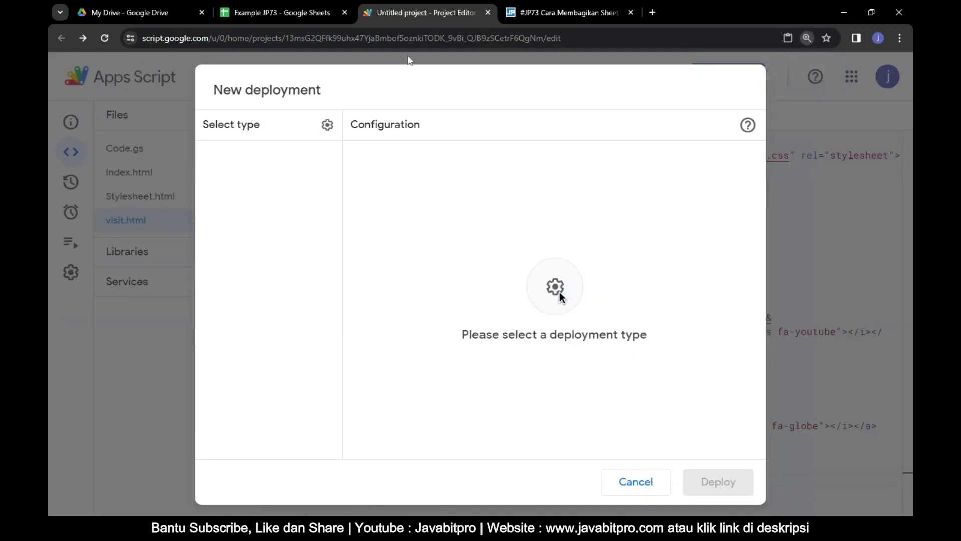
click(576, 6)
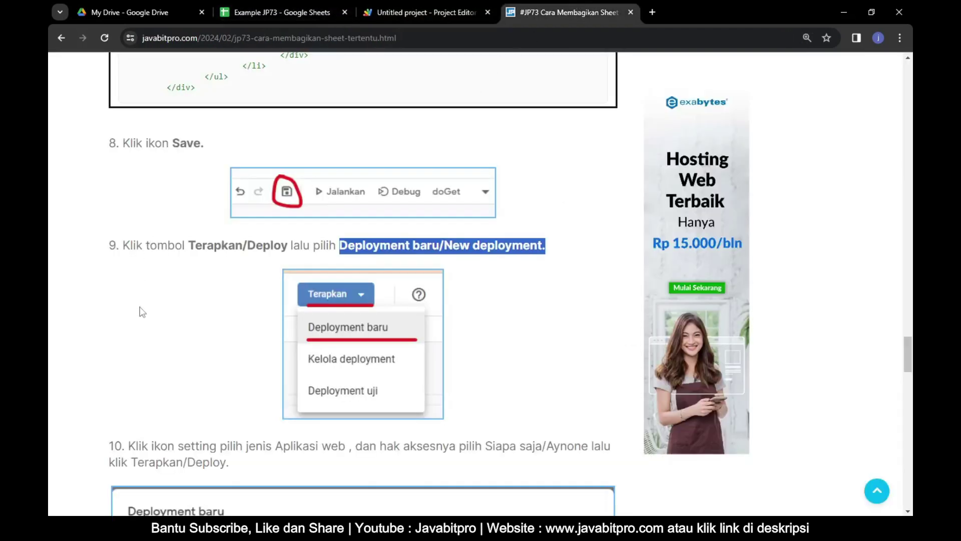
- Read step 10's web app and access-rights deployment instructions in the tutorial
scroll(141, 313, down, 3)
scroll(141, 313, down, 3)
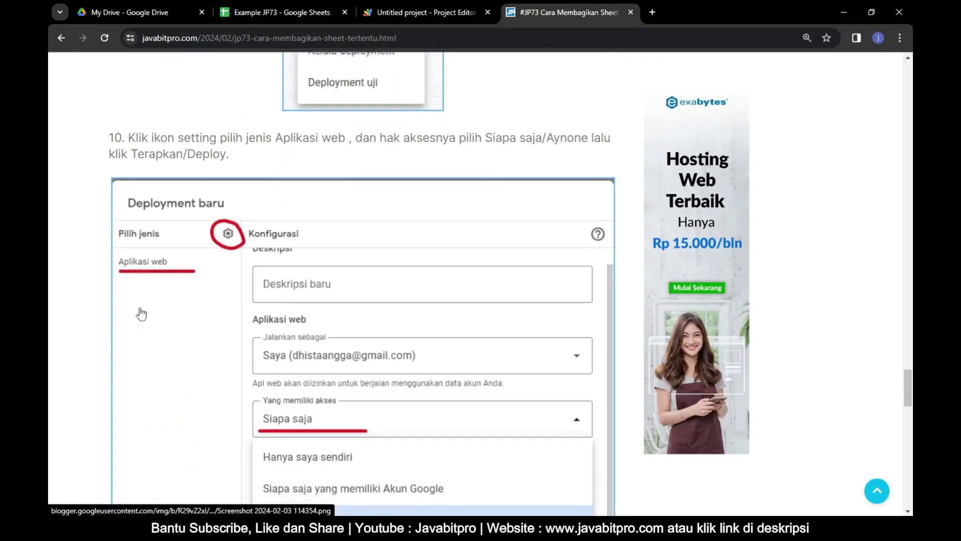
scroll(141, 313, down, 1)
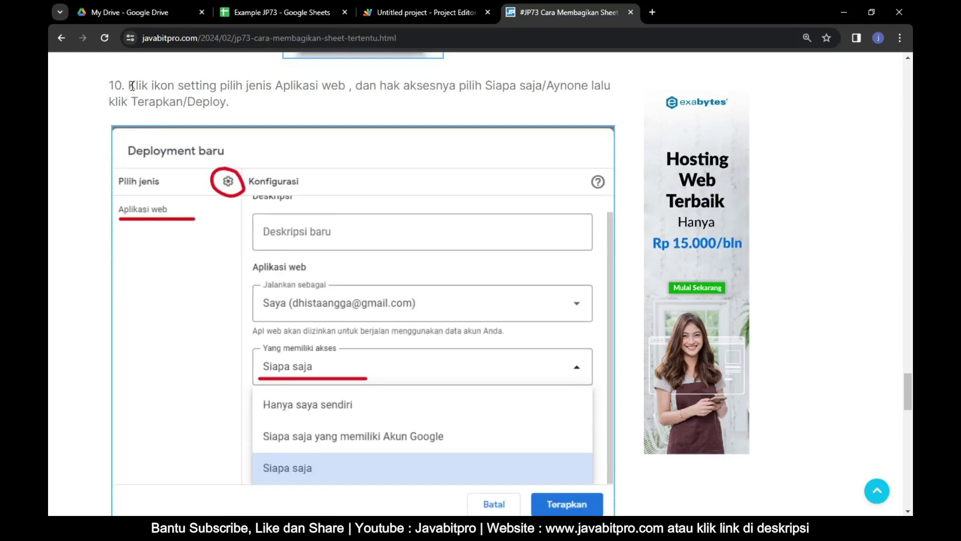
drag(131, 85, 345, 84)
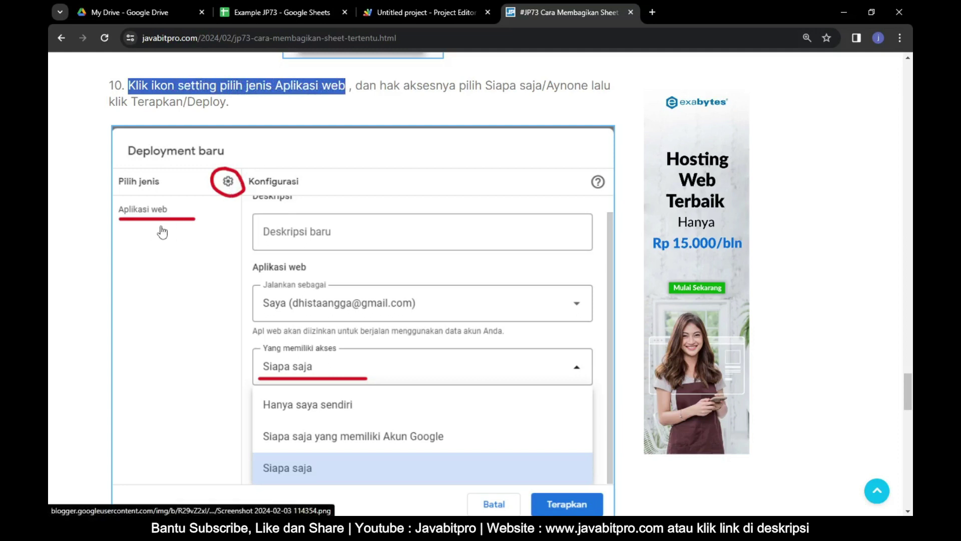
drag(356, 85, 610, 87)
drag(111, 103, 258, 108)
click(259, 122)
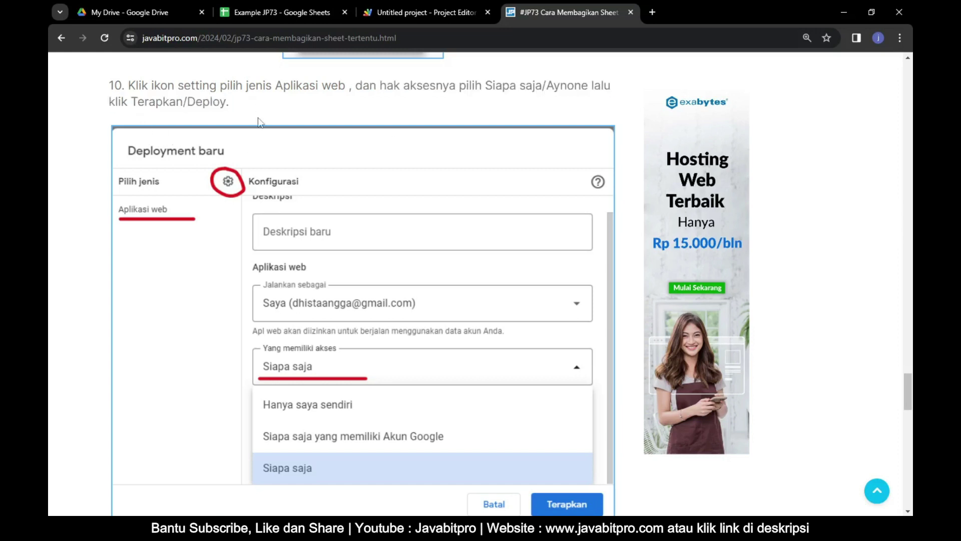
- Show the deployment types list (Web app, API Executable, Add-on, Library) in the New deployment dialog
scroll(259, 121, down, 1)
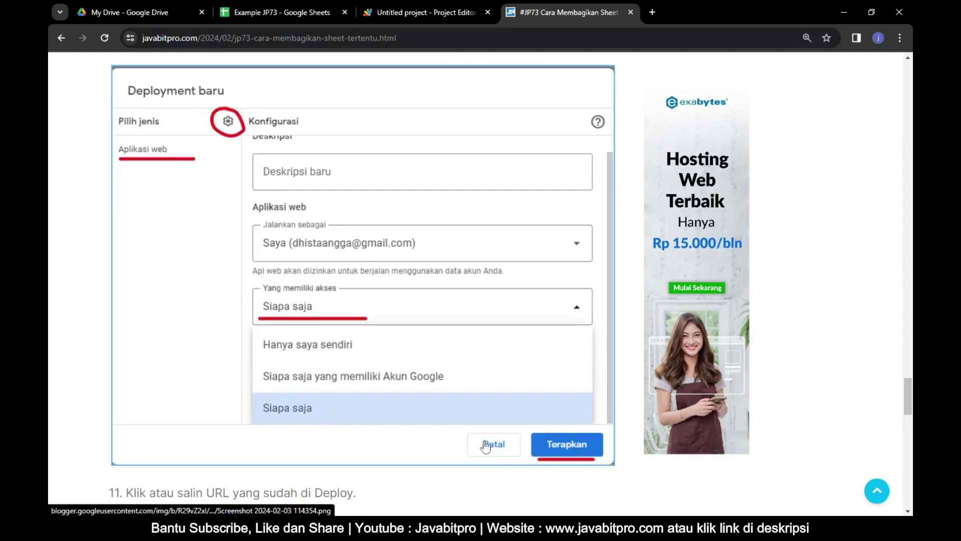
click(440, 11)
click(328, 125)
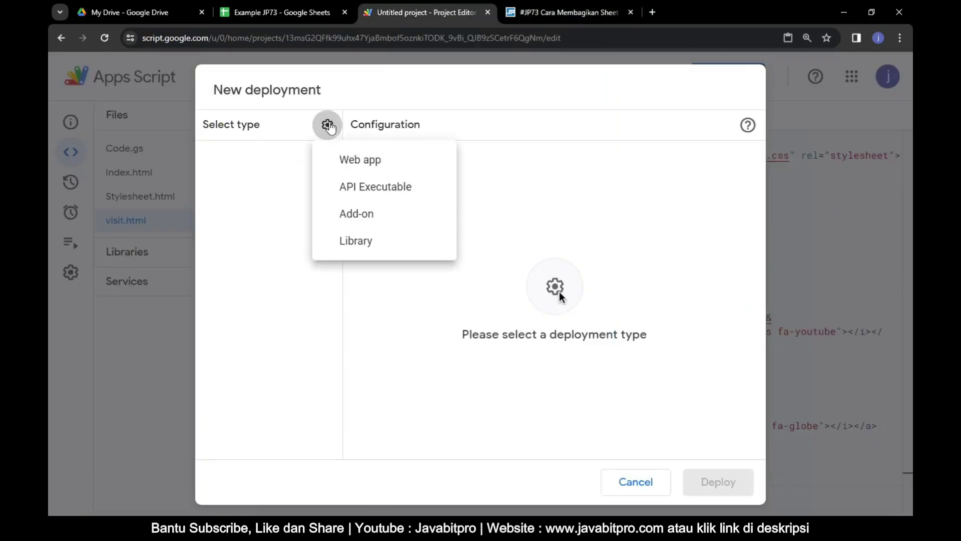
- Deploy the project as a Web app with access set to Anyone
click(360, 168)
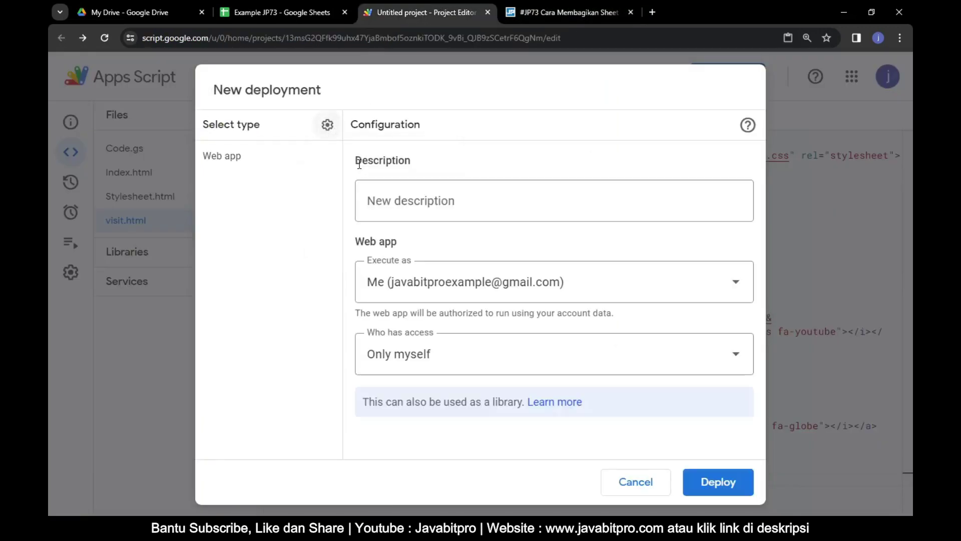
click(450, 361)
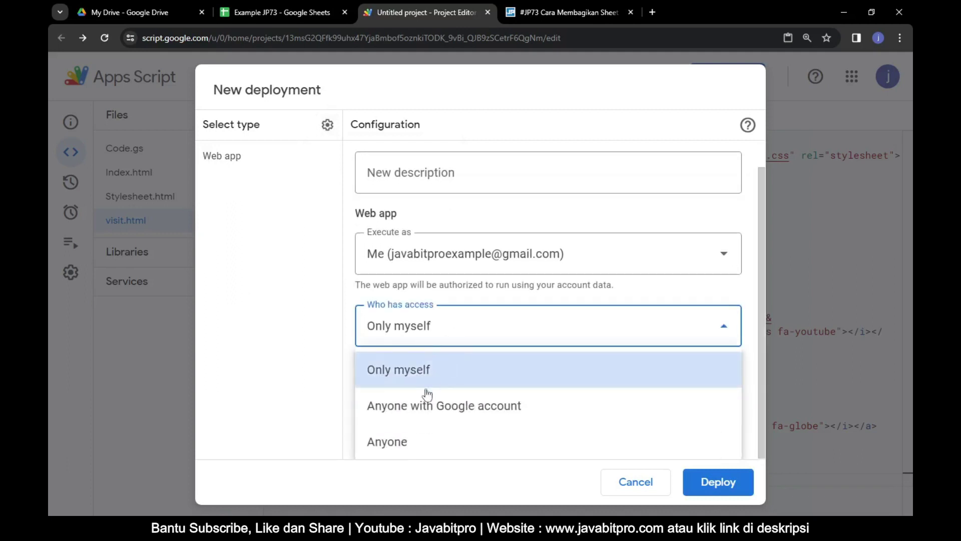
click(407, 444)
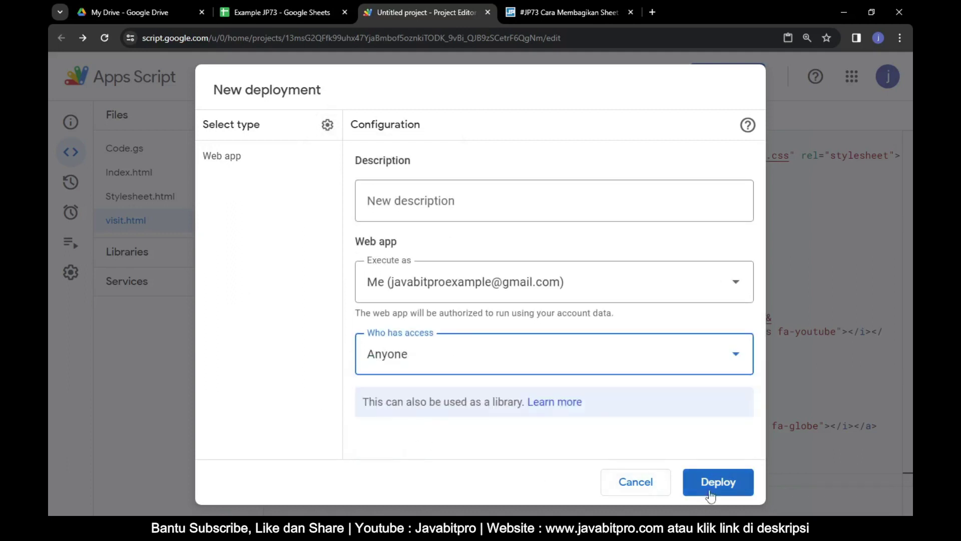
click(729, 490)
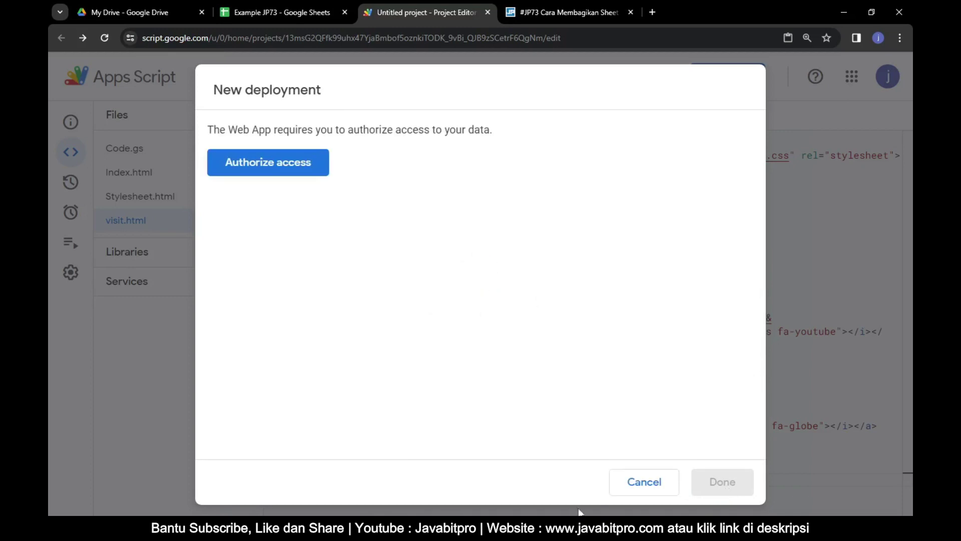
- Authorize the unverified Untitled project to access Sheets spreadsheets with the chosen account
click(284, 166)
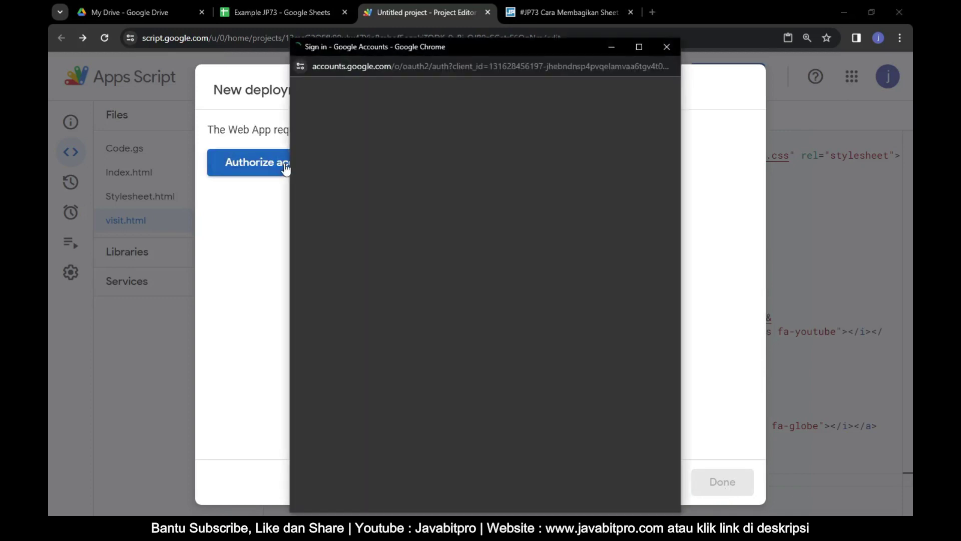
click(533, 282)
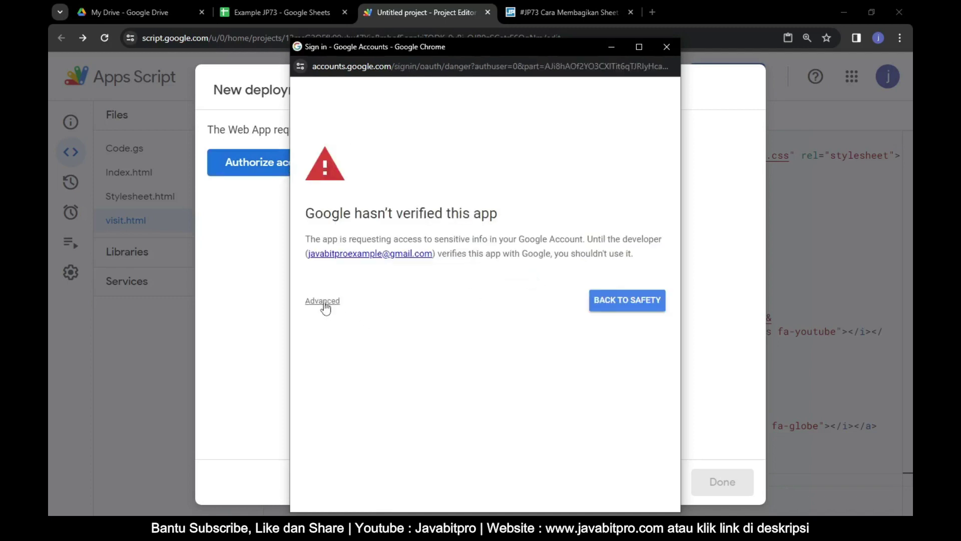
click(324, 301)
click(364, 388)
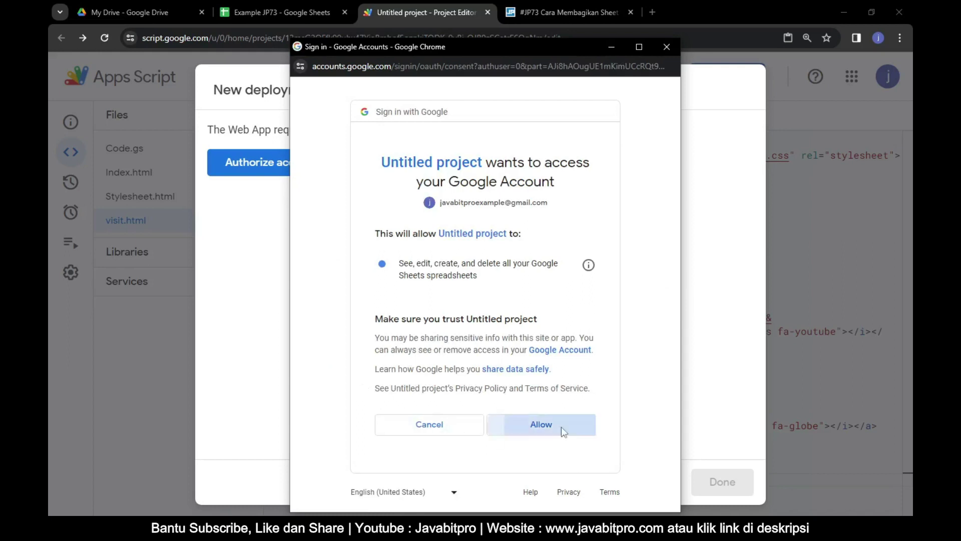
click(561, 427)
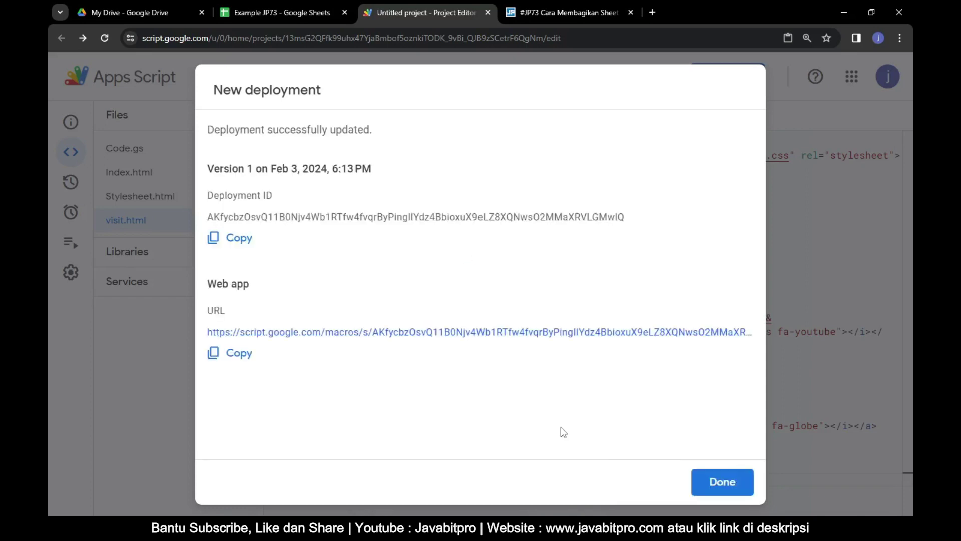
- Find and highlight step 11's copy-URL instruction on the tutorial page
click(565, 13)
scroll(436, 185, down, 2)
scroll(419, 212, down, 3)
scroll(397, 229, down, 2)
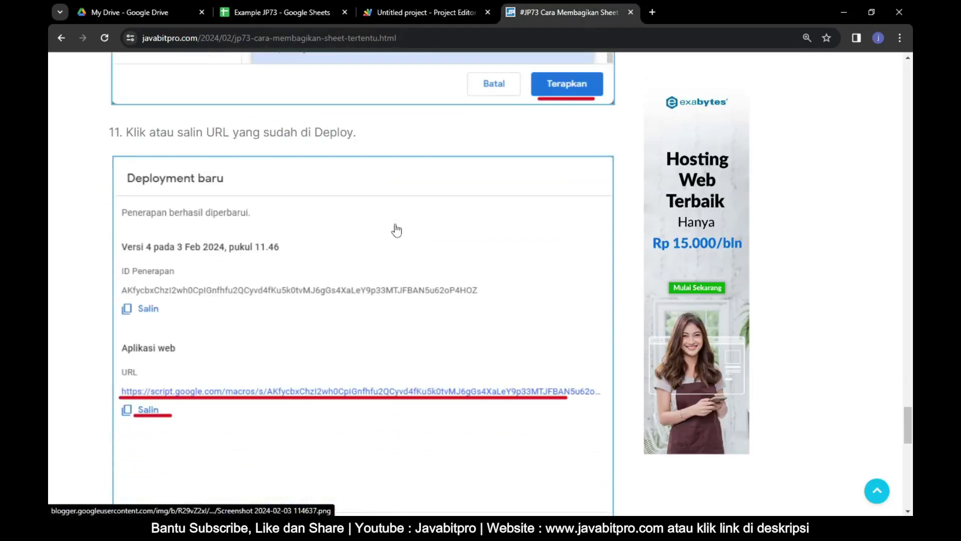
drag(130, 137, 369, 140)
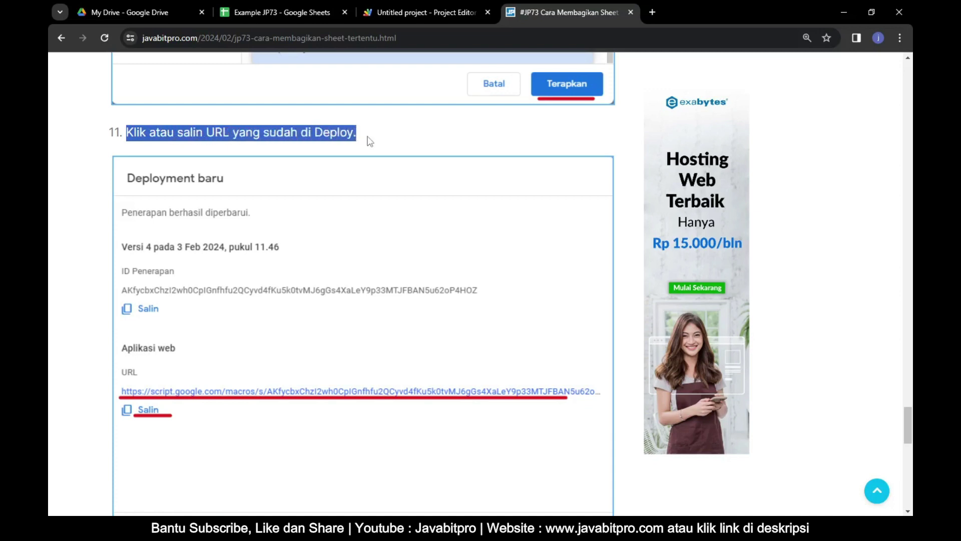
click(289, 229)
- Read on to the SELESAI!!! heading, then return to the deployment details
scroll(265, 254, down, 2)
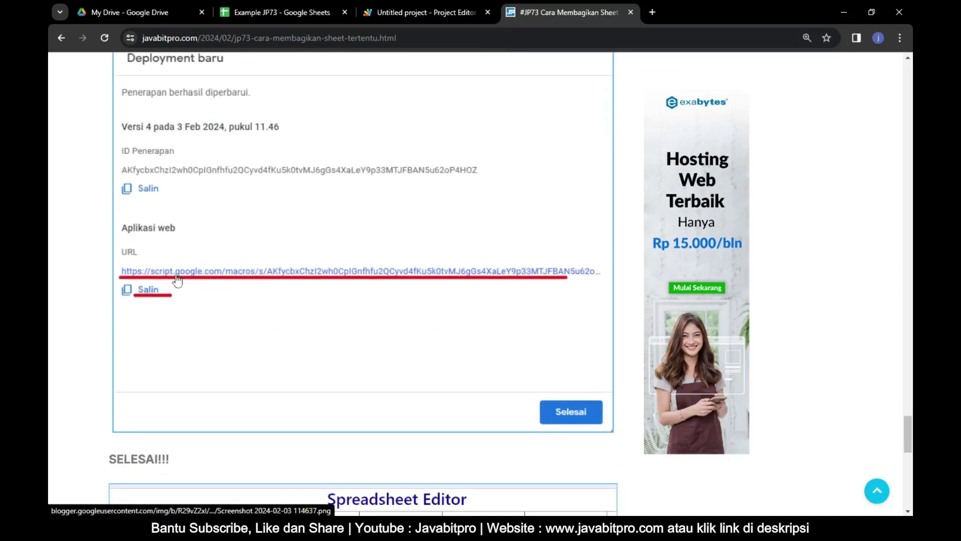
scroll(172, 288, down, 3)
drag(114, 281, 204, 285)
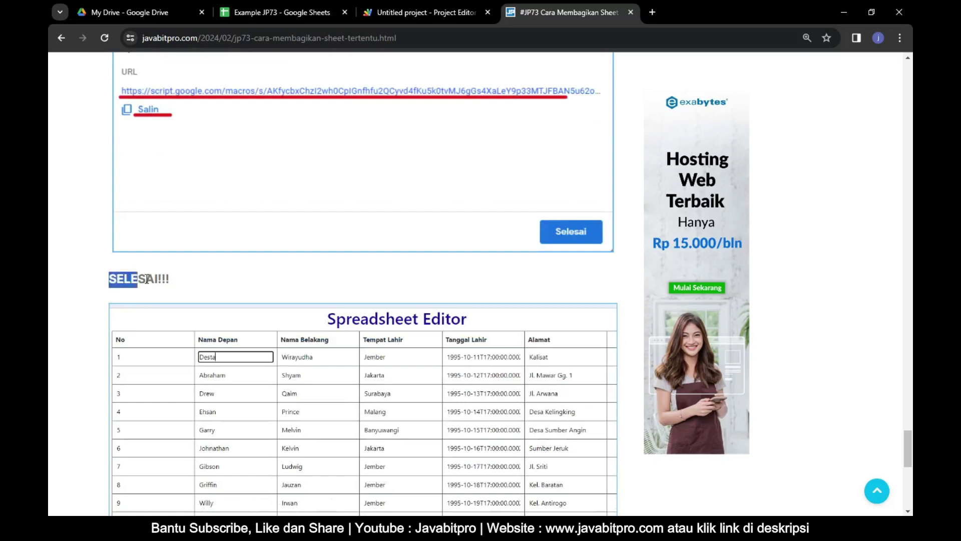
click(211, 288)
scroll(210, 288, down, 2)
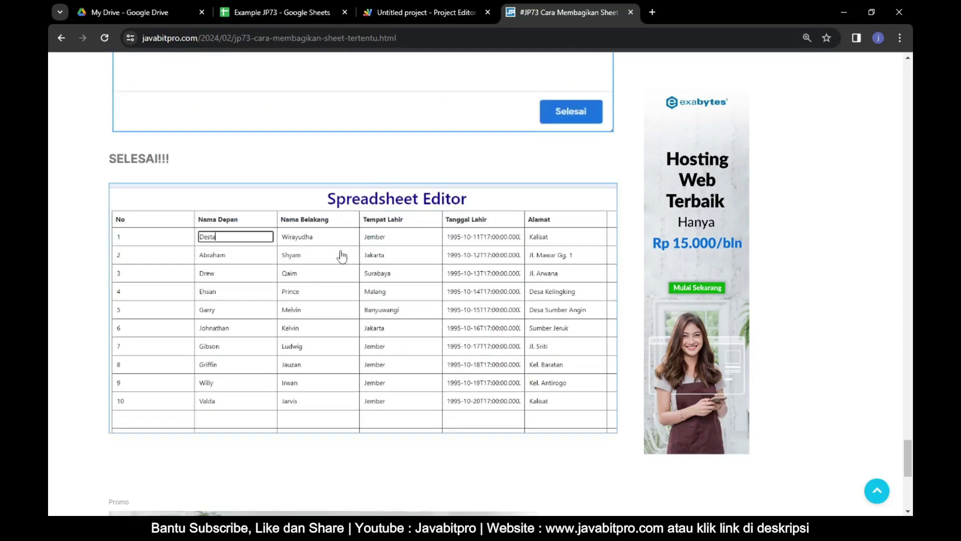
click(428, 4)
- Copy the web app URL and load it in a new Incognito window
click(230, 365)
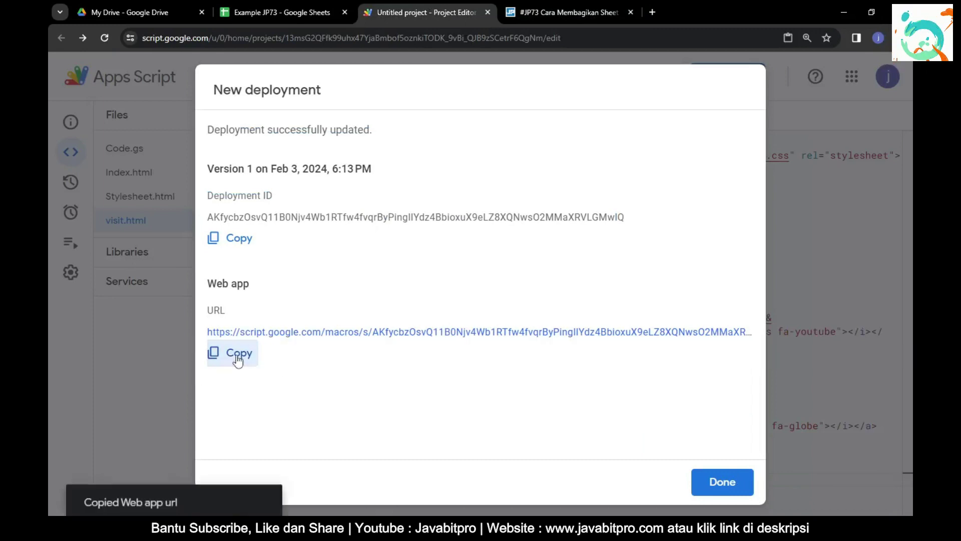
click(896, 37)
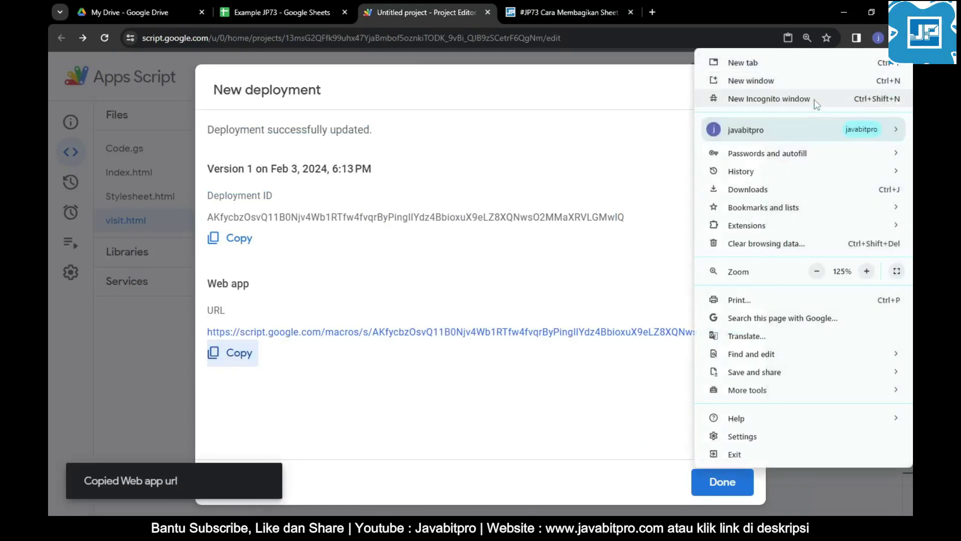
click(815, 100)
right_click(654, 40)
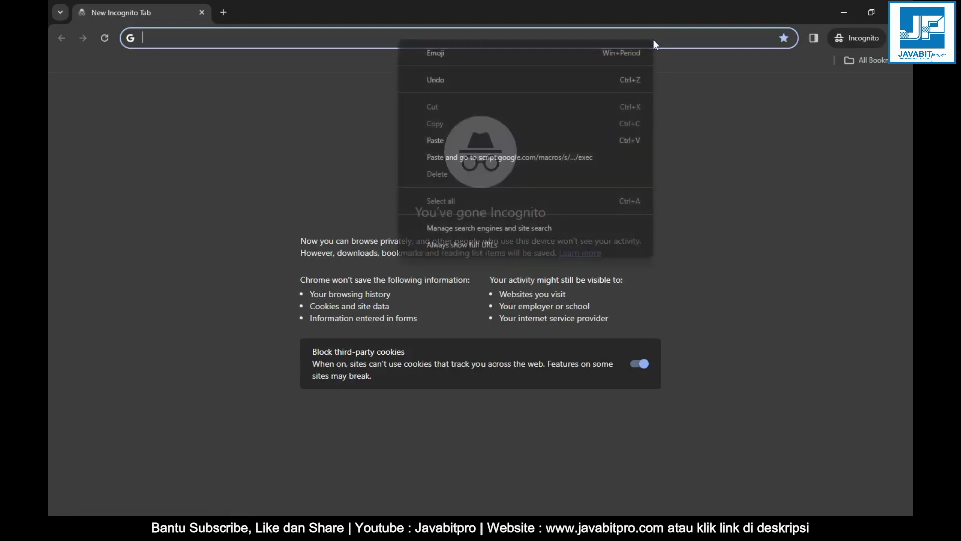
click(551, 157)
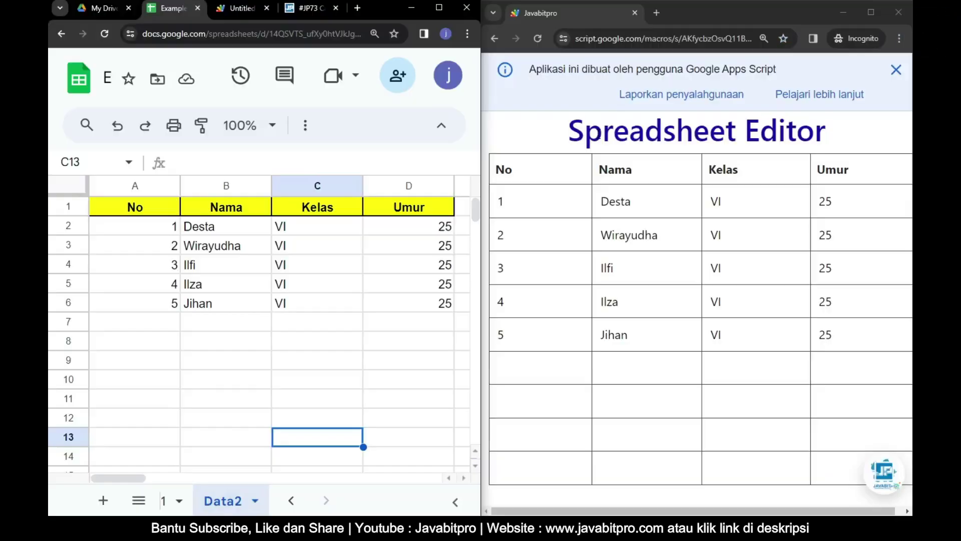
- Rename Desta to Desta11 in the web app and confirm the sheet updated
click(642, 200)
text(11)
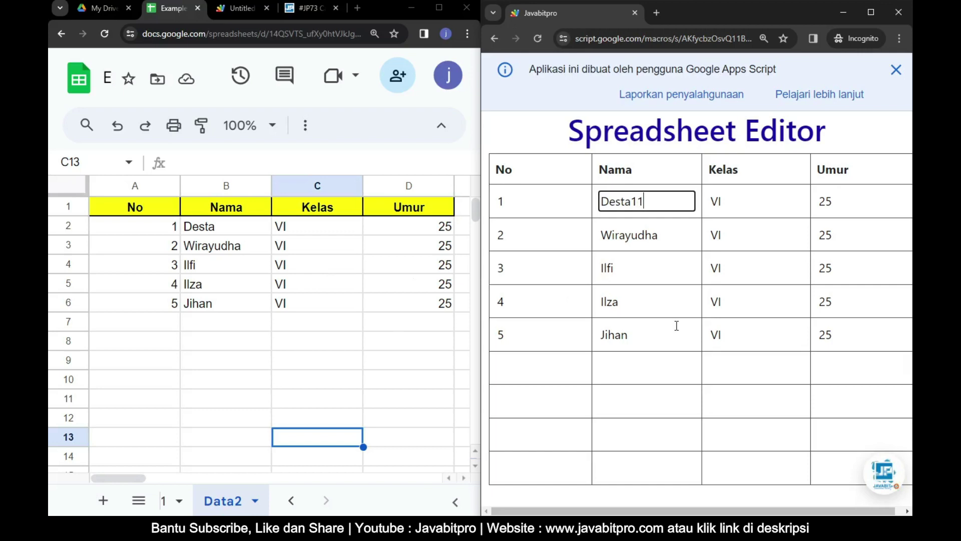
click(676, 243)
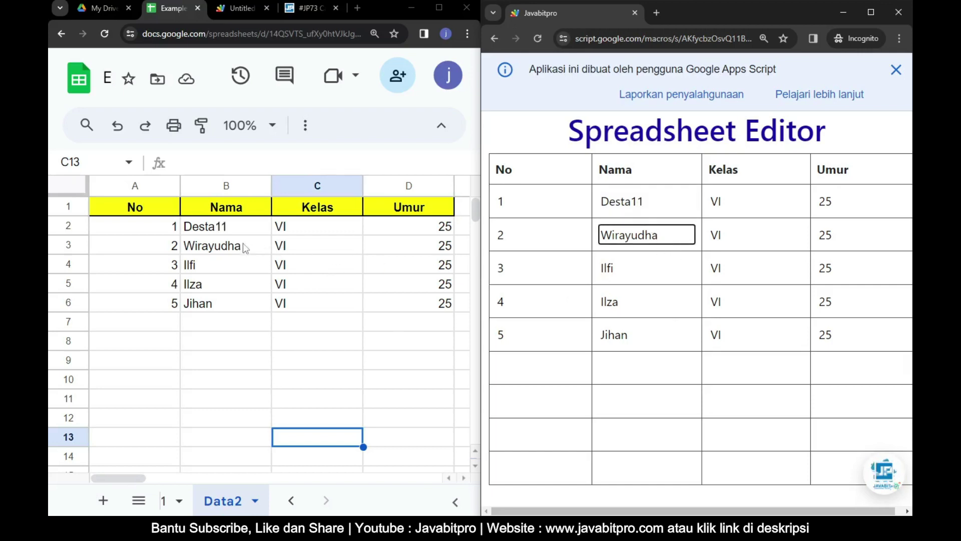
click(192, 232)
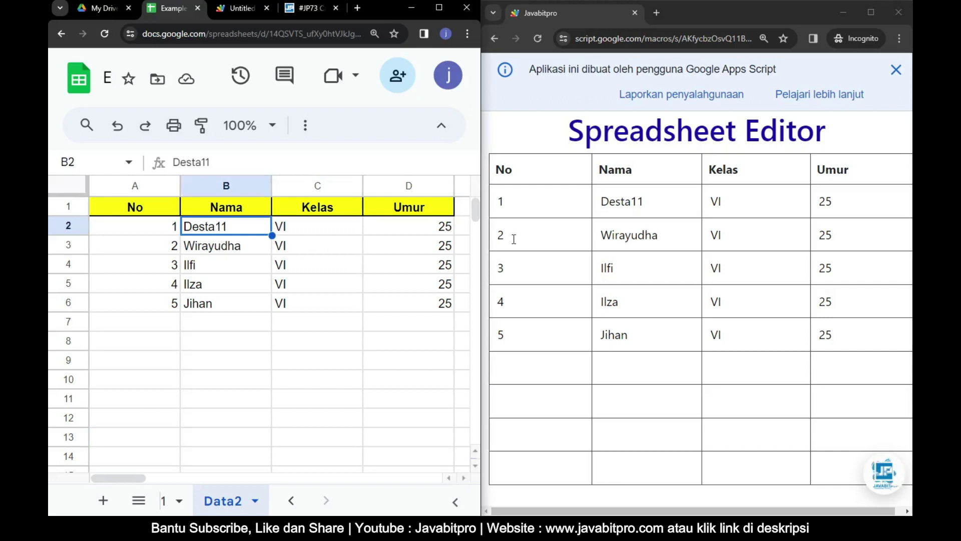
- Add row 6 with Angga, VI, 27 and check it synced to the sheet
click(517, 372)
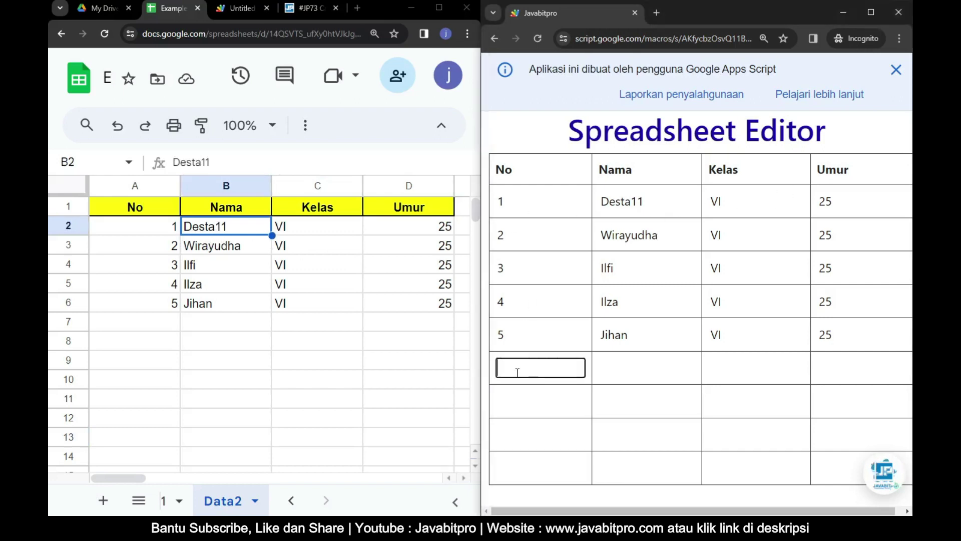
text(6)
click(676, 369)
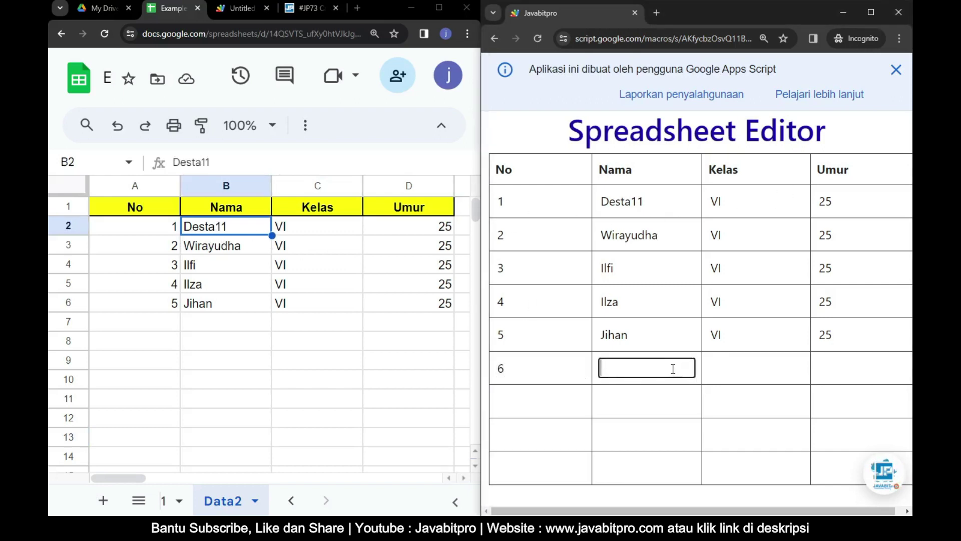
text(Angga)
click(730, 369)
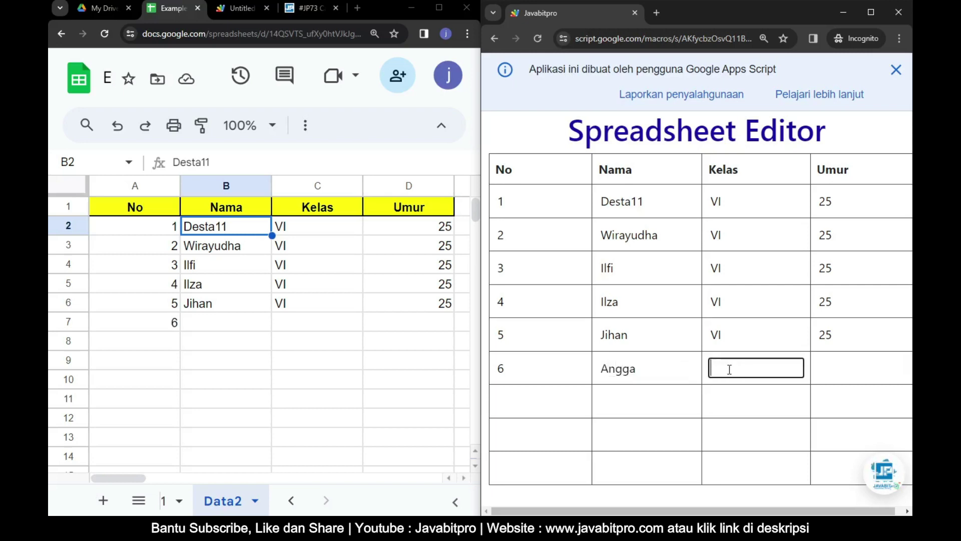
text(VI)
click(822, 370)
text(27)
click(827, 389)
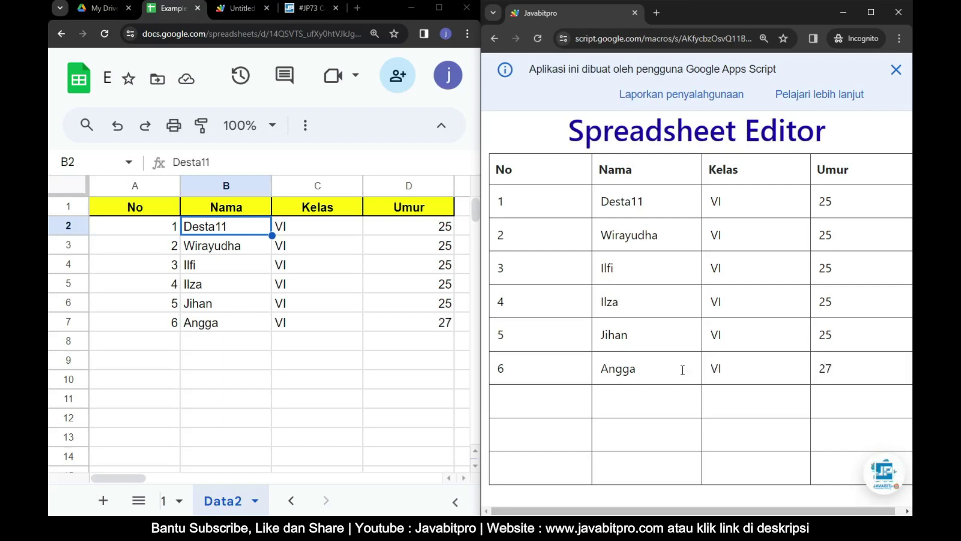
drag(160, 326, 422, 325)
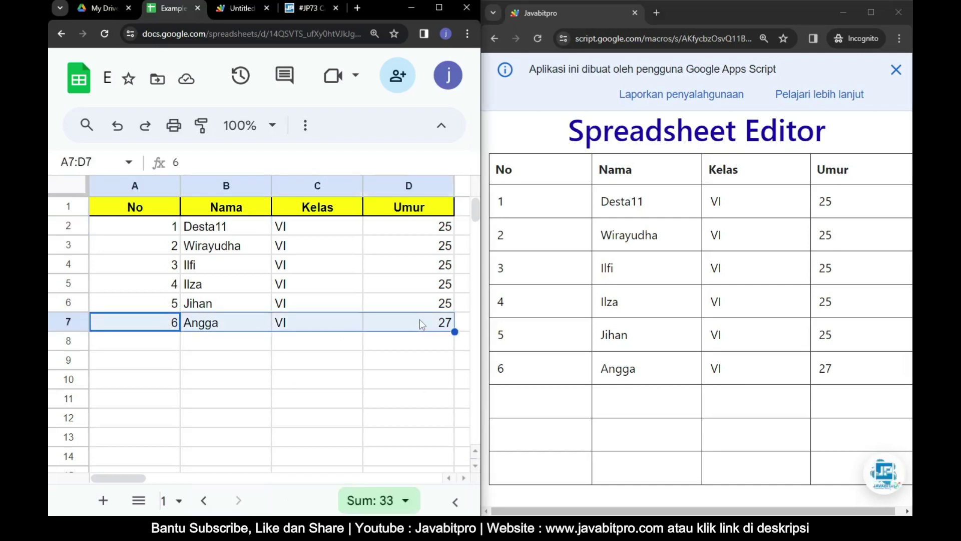
click(522, 403)
text(7)
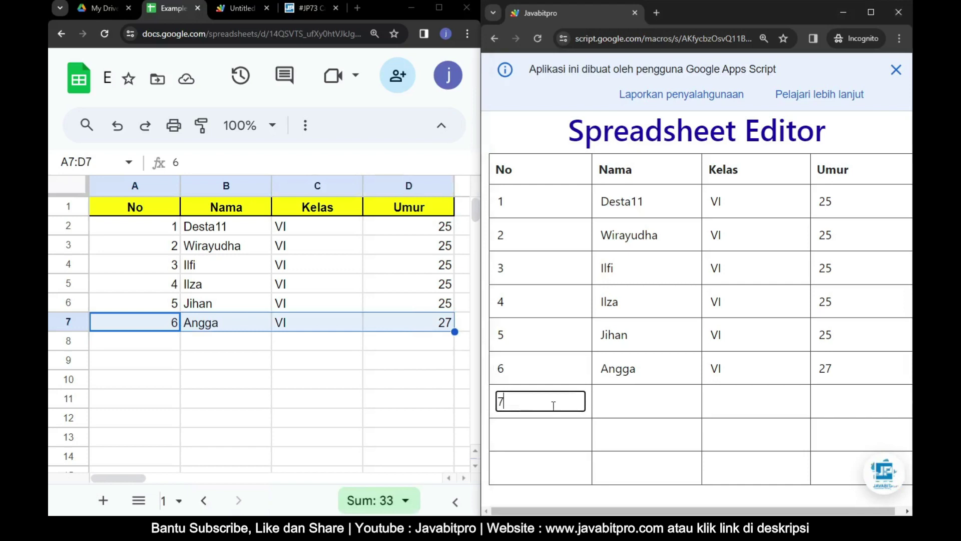
click(632, 401)
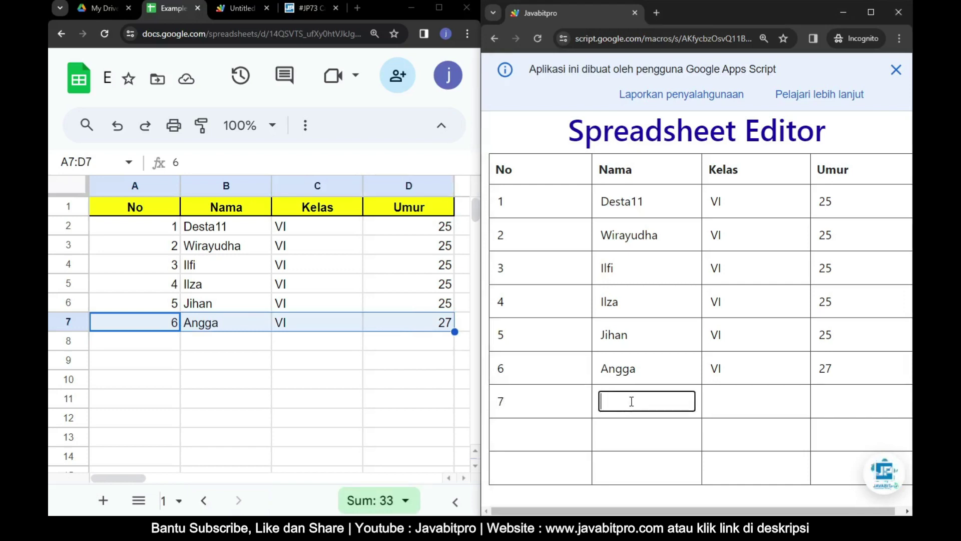
text(Bagus)
click(732, 405)
text(III)
click(833, 405)
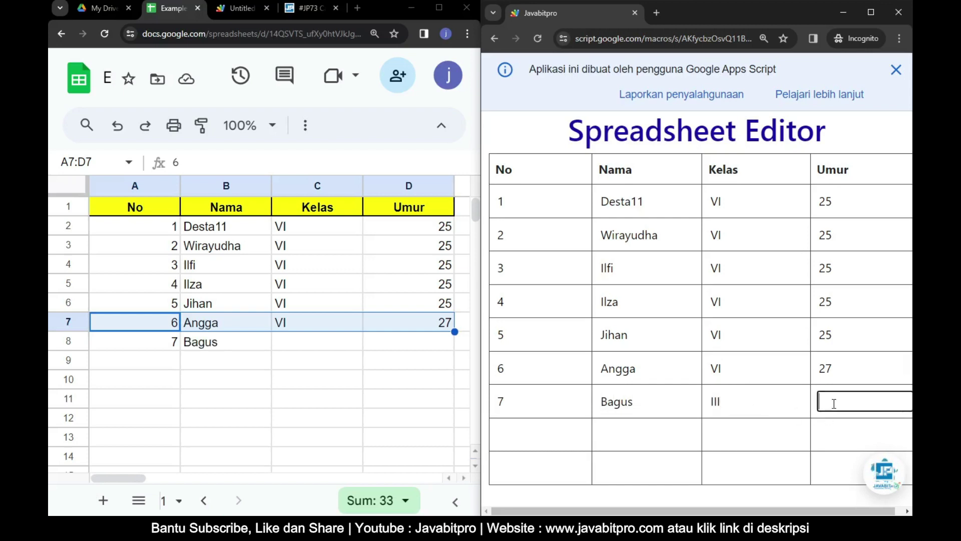
text(30)
click(772, 434)
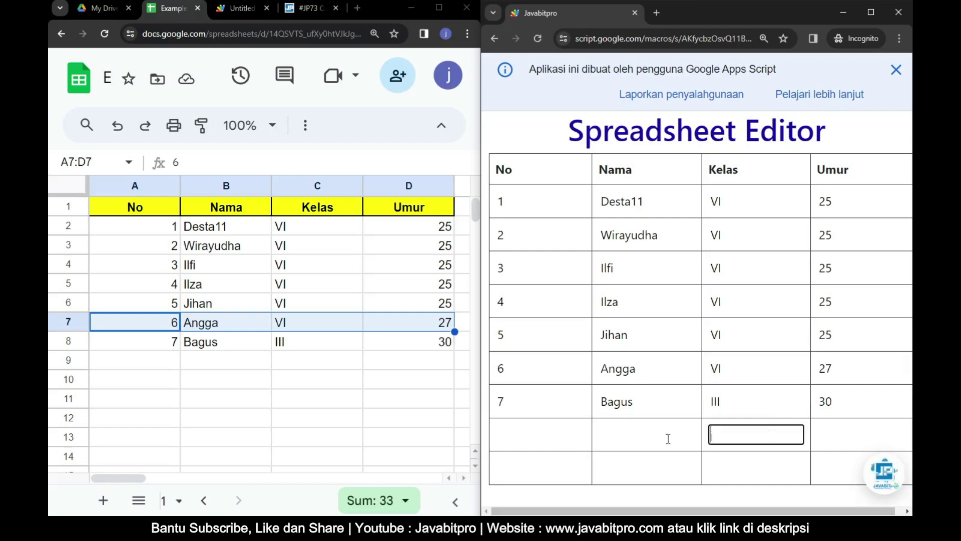
click(180, 349)
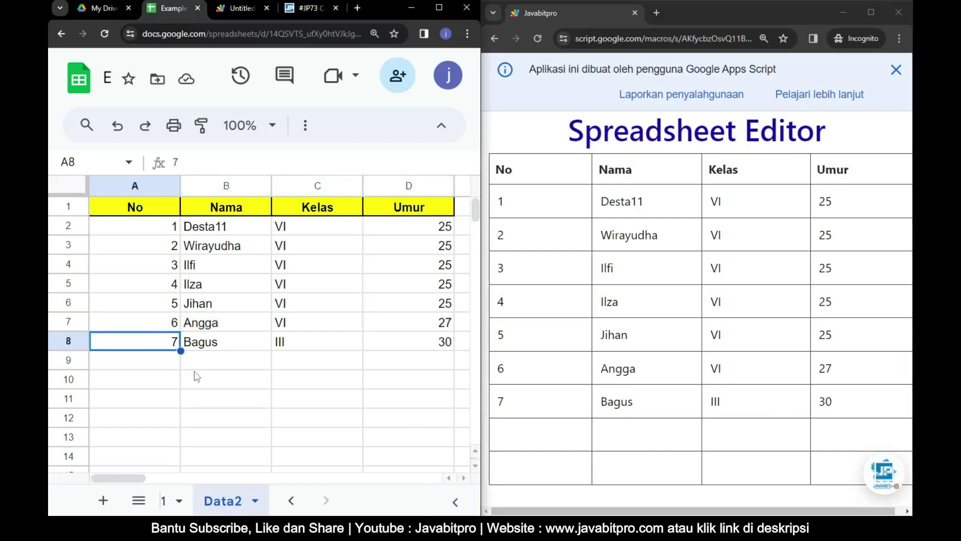
shift+click(429, 345)
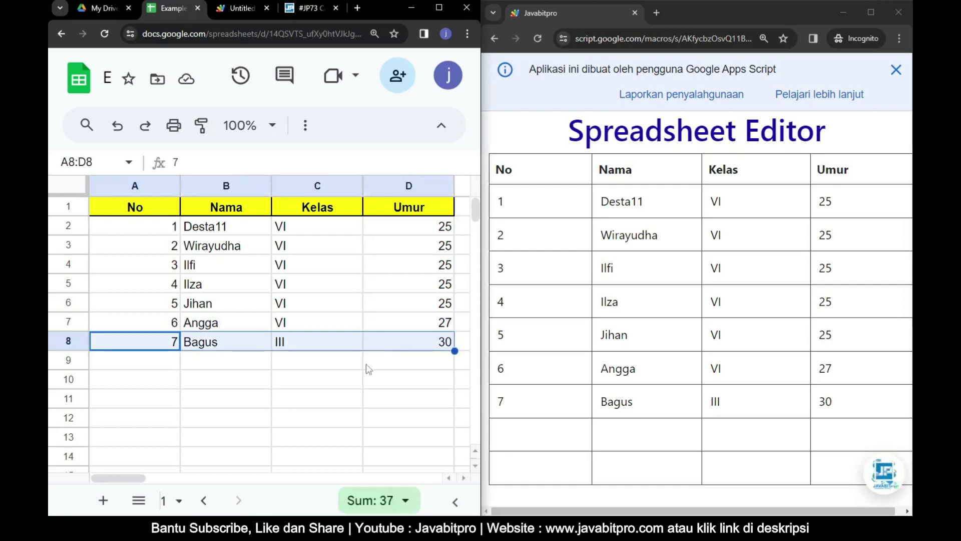
click(323, 383)
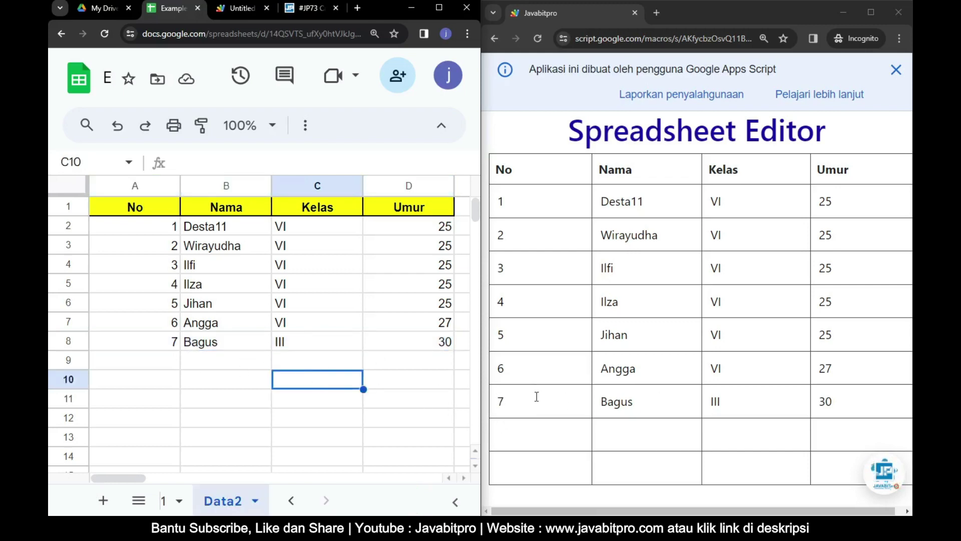
click(507, 402)
key(BackSpace)
click(681, 402)
key(BackSpace)
click(743, 402)
key(BackSpace)
click(850, 398)
key(BackSpace)
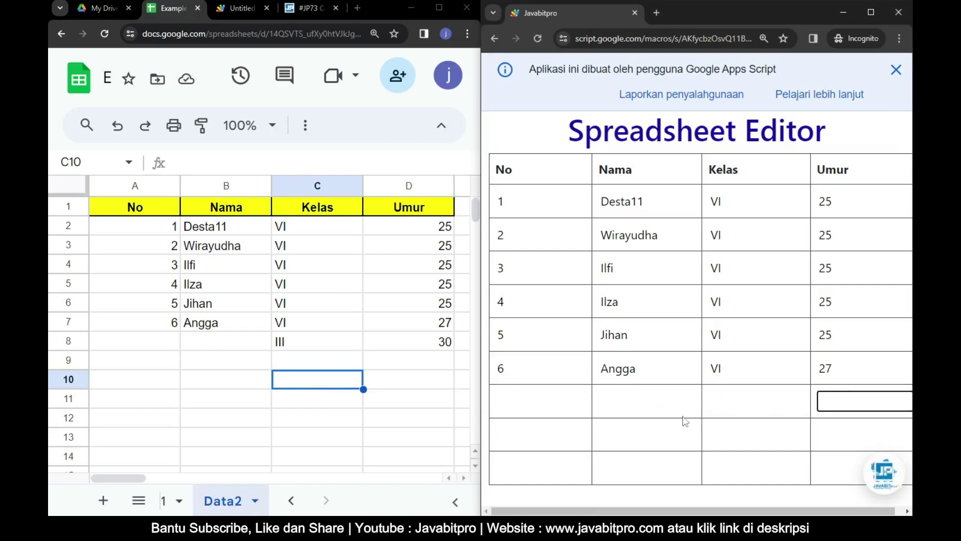
click(713, 442)
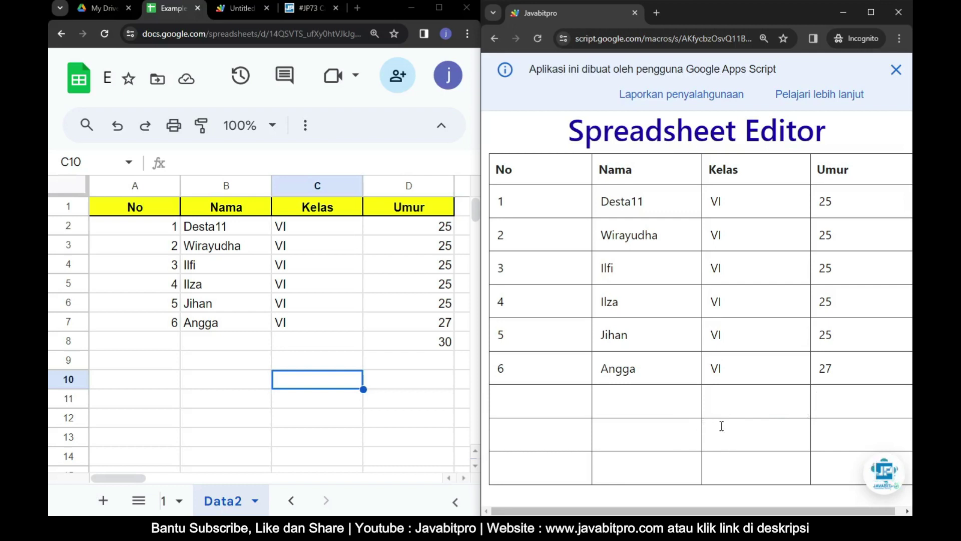
drag(135, 341, 420, 343)
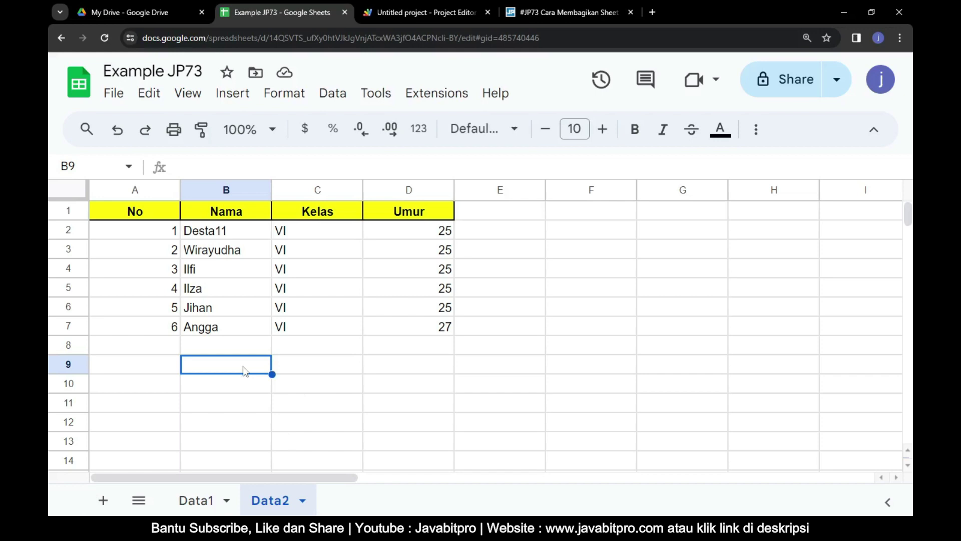
text(Semoga Bermanfaat)
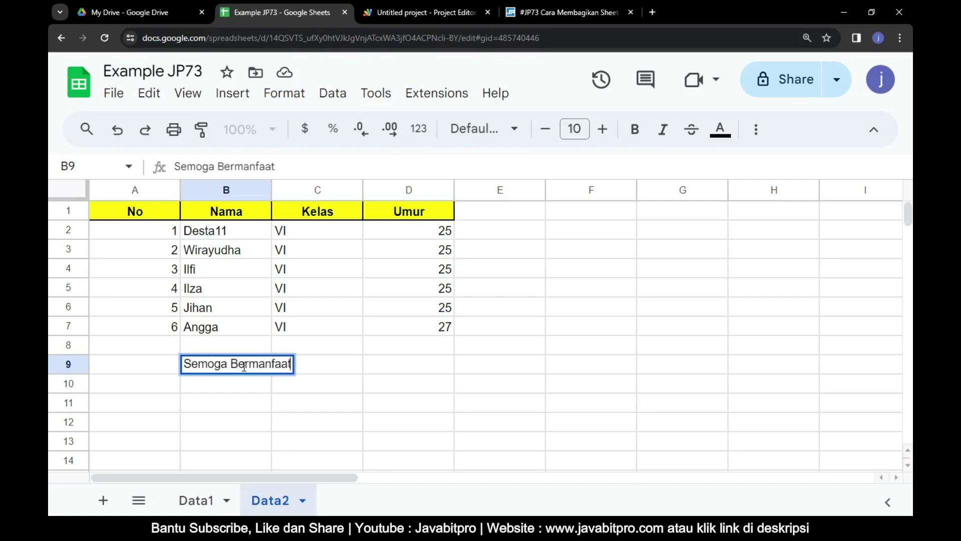
key(Return)
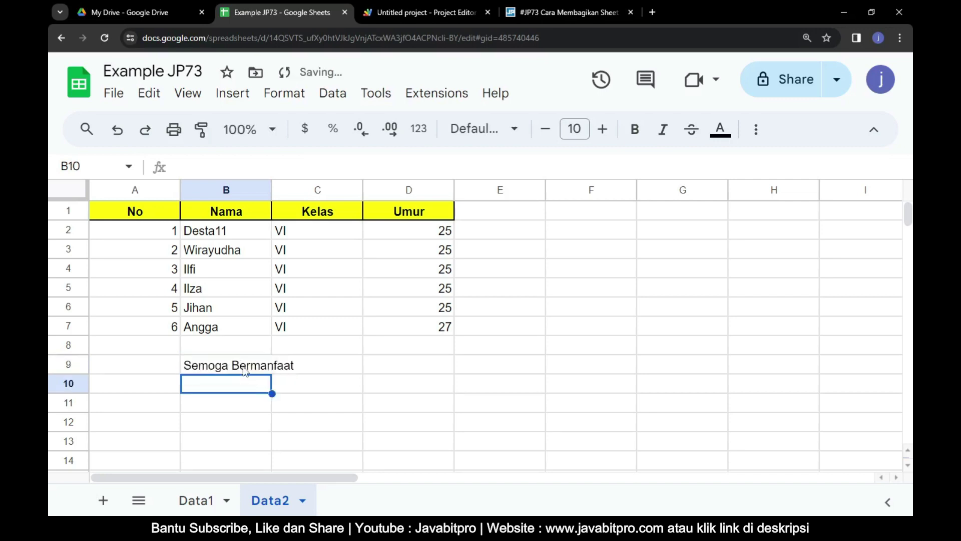
text(Website)
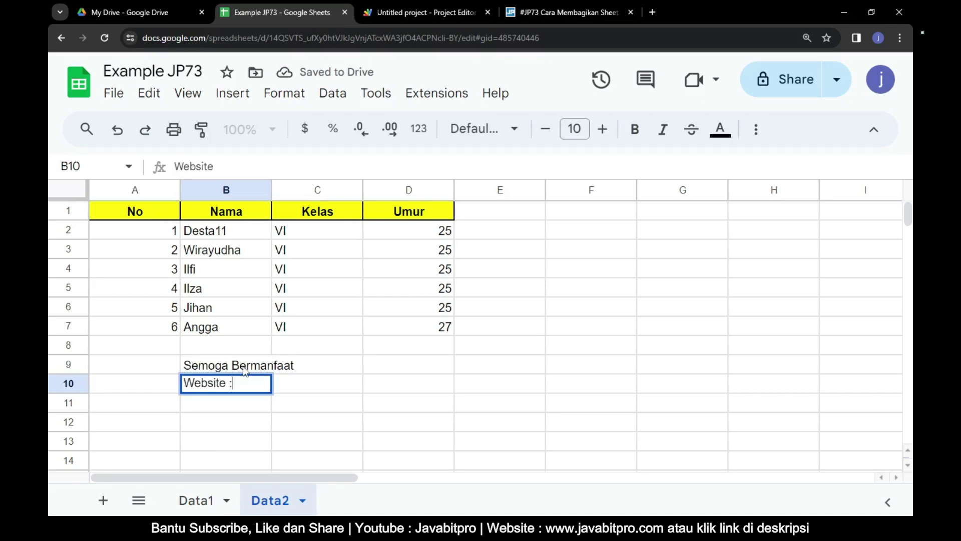
text( : www.javabitpro.com)
key(Return)
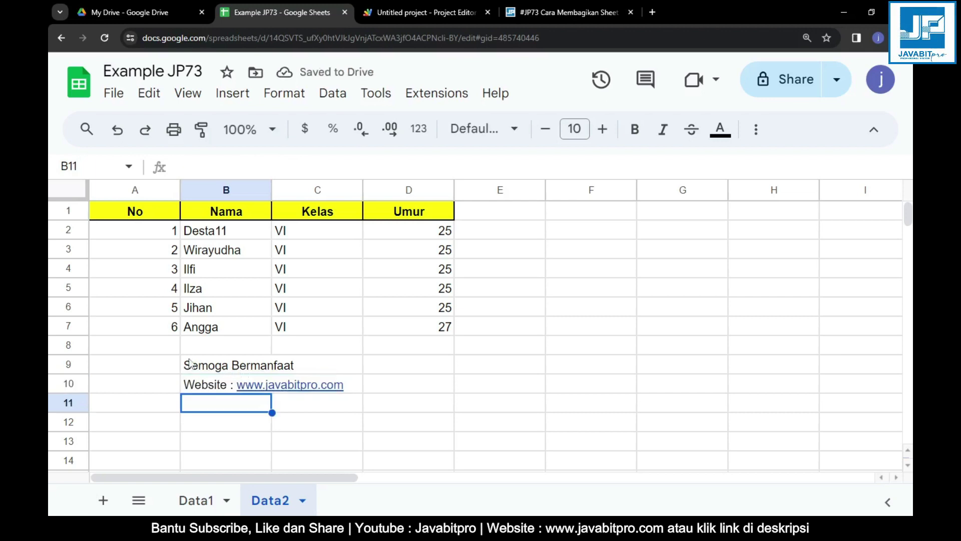
drag(189, 363, 343, 401)
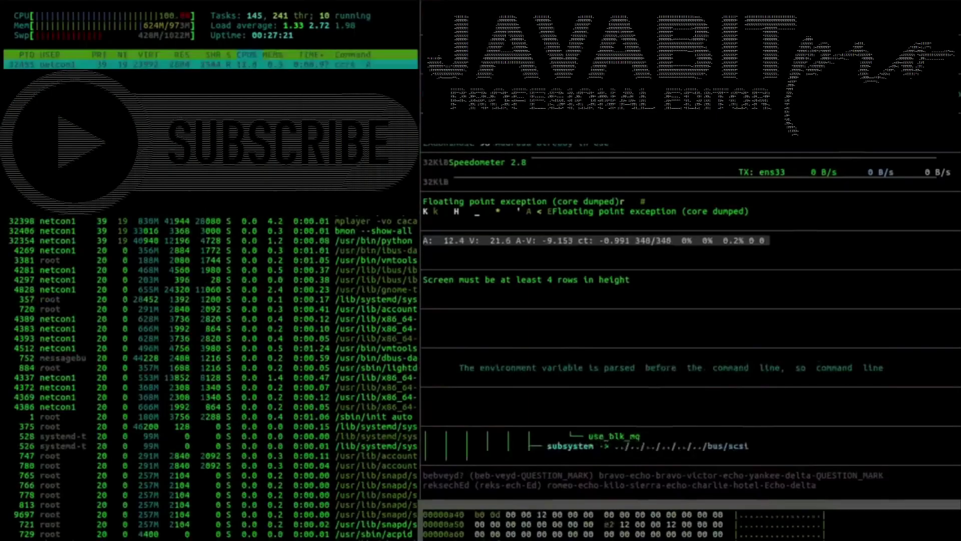